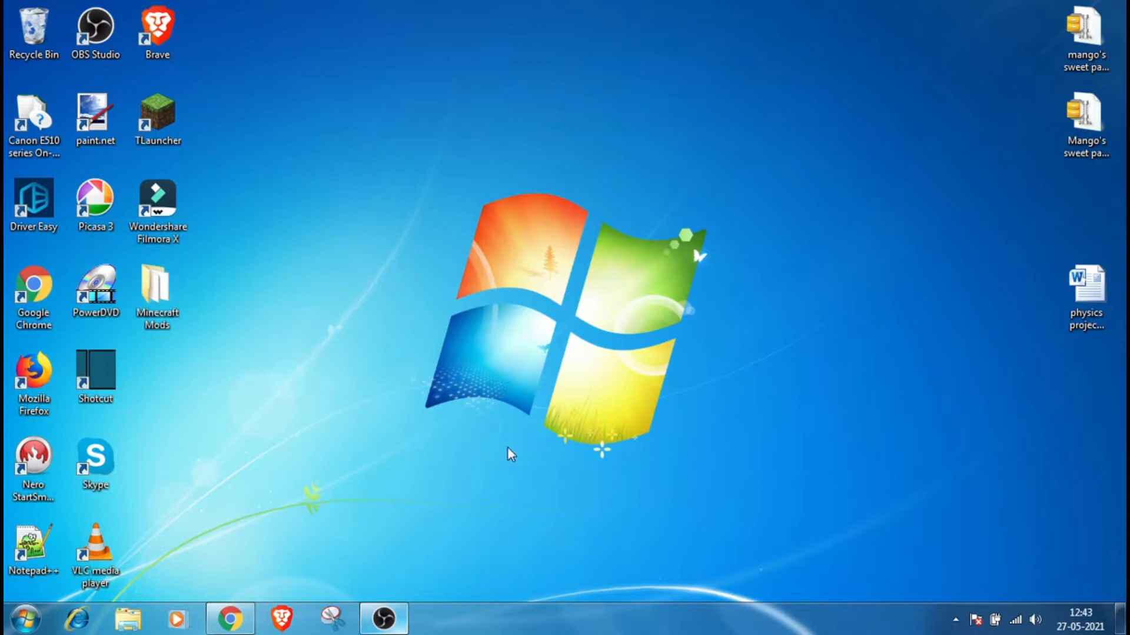
{"action": "left_click_drag", "start_coordinate": [640, 444], "coordinate": [706, 187]}
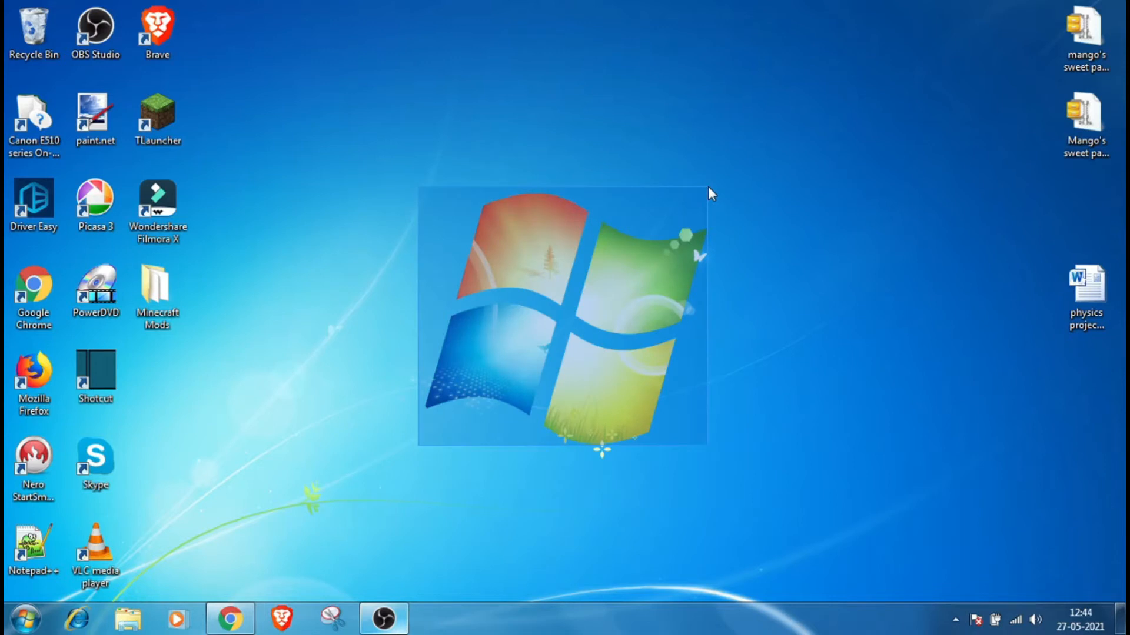
{"action": "left_click_drag", "start_coordinate": [709, 187], "coordinate": [711, 190]}
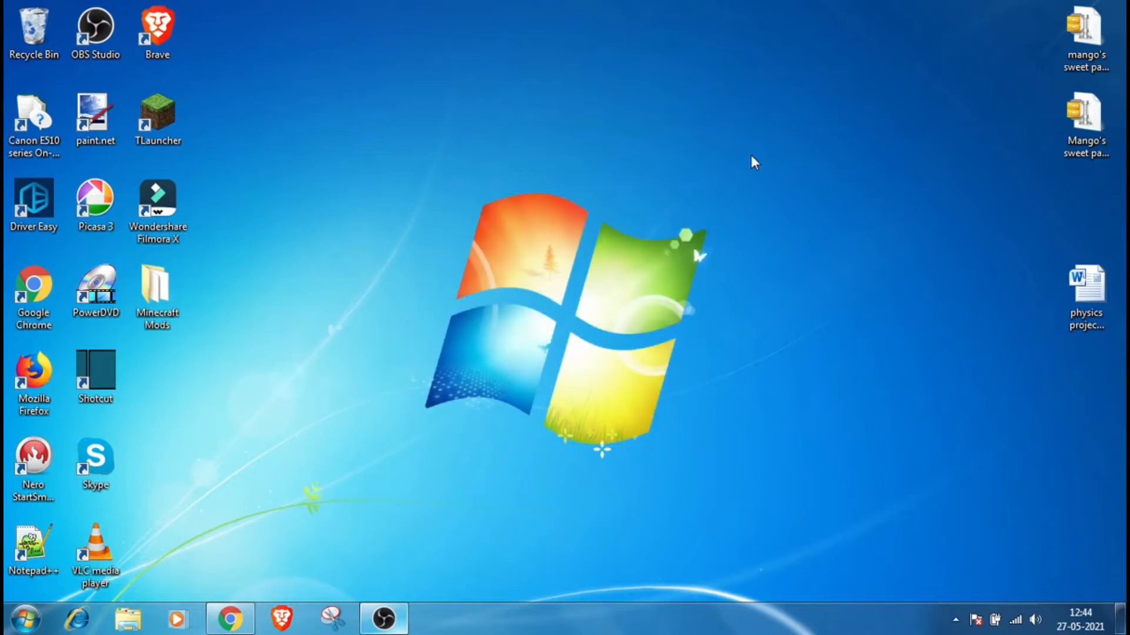
{"action": "left_click_drag", "start_coordinate": [425, 188], "coordinate": [700, 389]}
{"action": "key", "text": "super+r"}
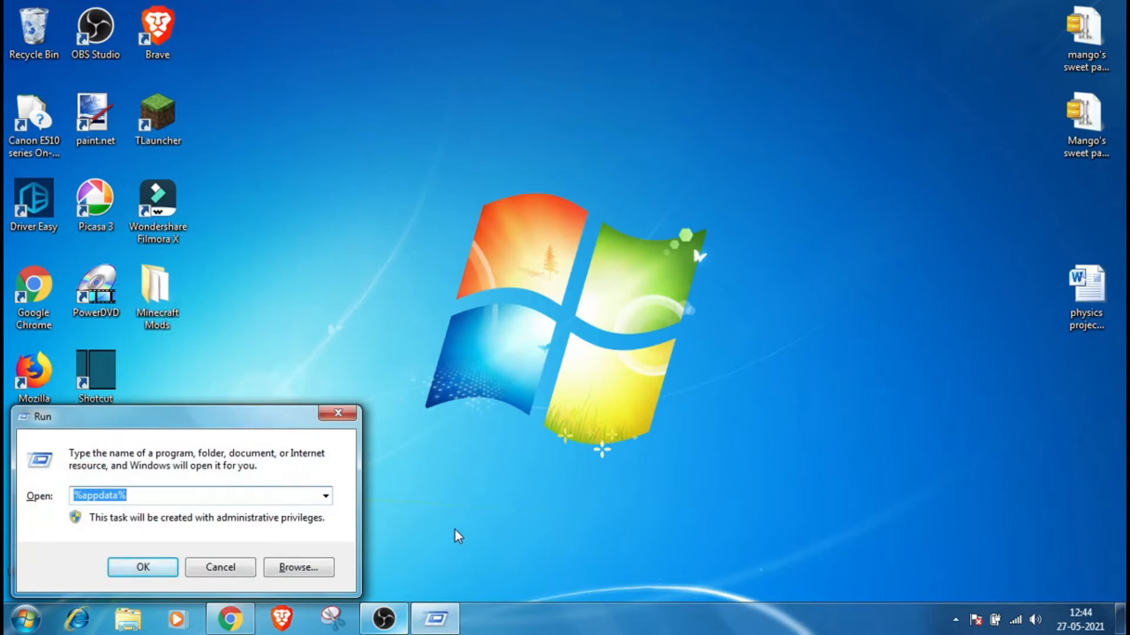
{"action": "key", "text": "Return"}
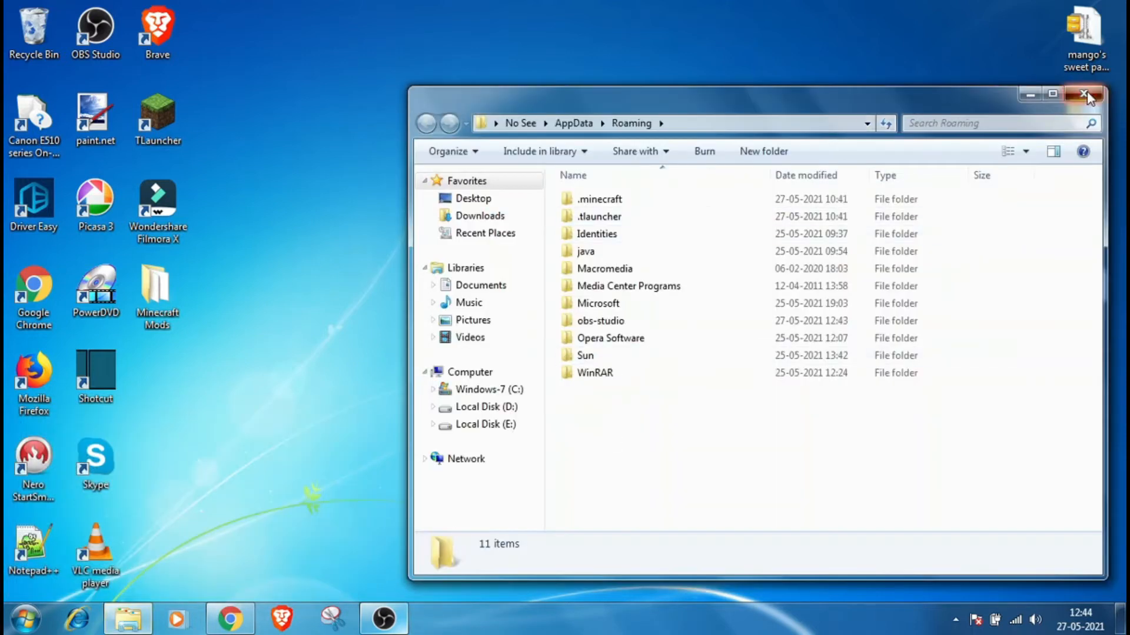
{"action": "left_click", "coordinate": [1084, 95]}
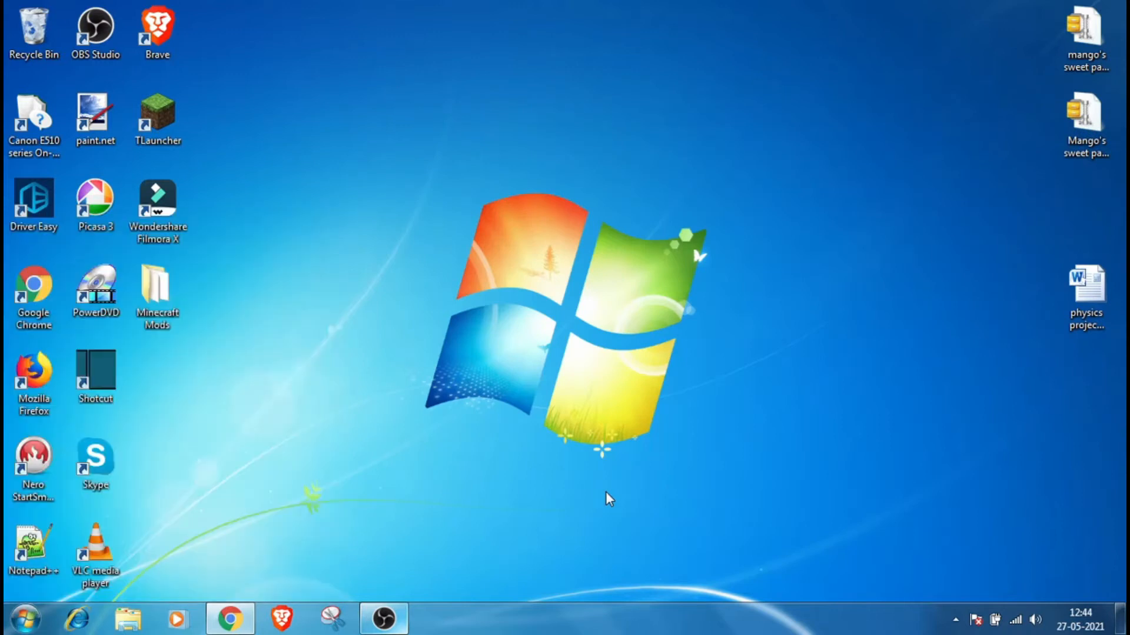
Step: Open the %appdata% Roaming folder and navigate into .minecraft and then versions
{"action": "key", "text": "super+r"}
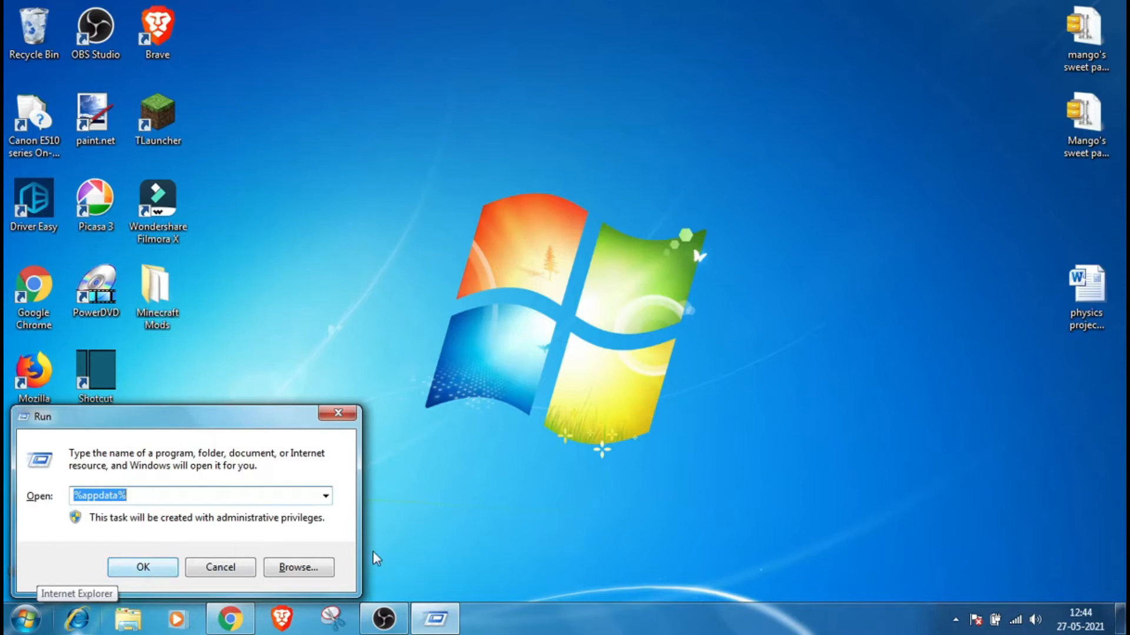
{"action": "key", "text": "Return"}
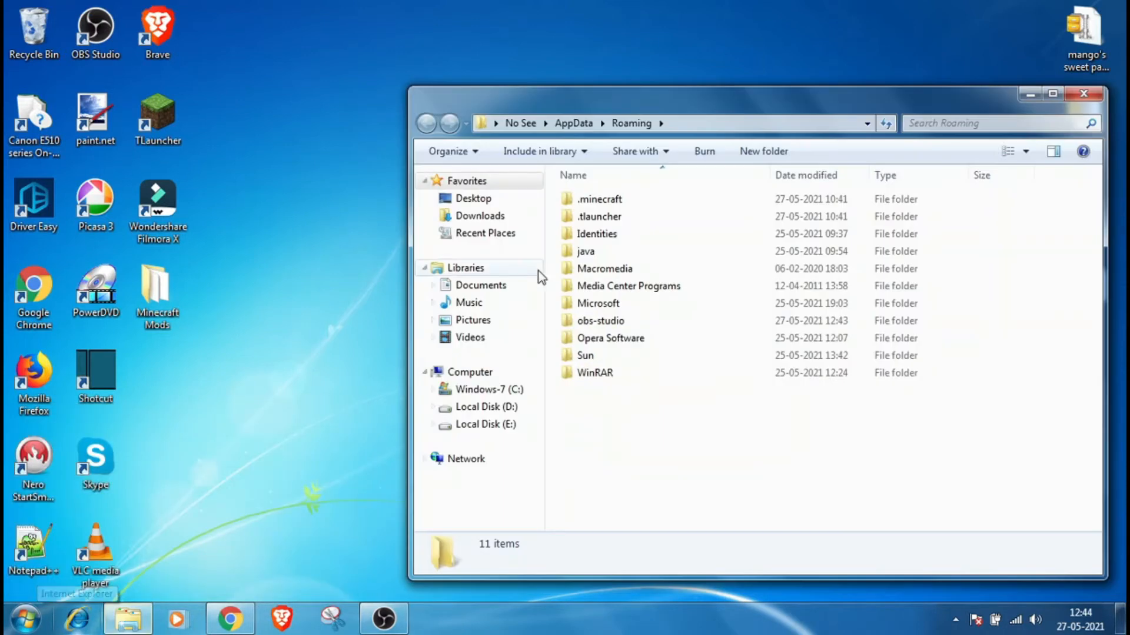
{"action": "left_click", "coordinate": [609, 199]}
{"action": "double_click", "coordinate": [609, 199]}
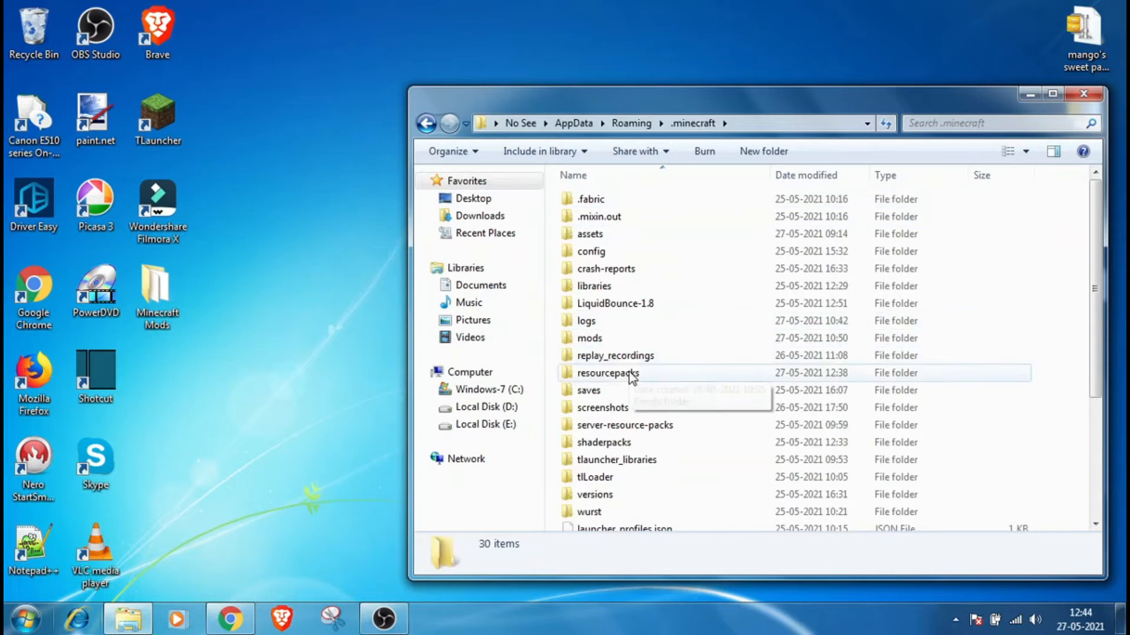
{"action": "left_click", "coordinate": [637, 494]}
{"action": "double_click", "coordinate": [636, 494]}
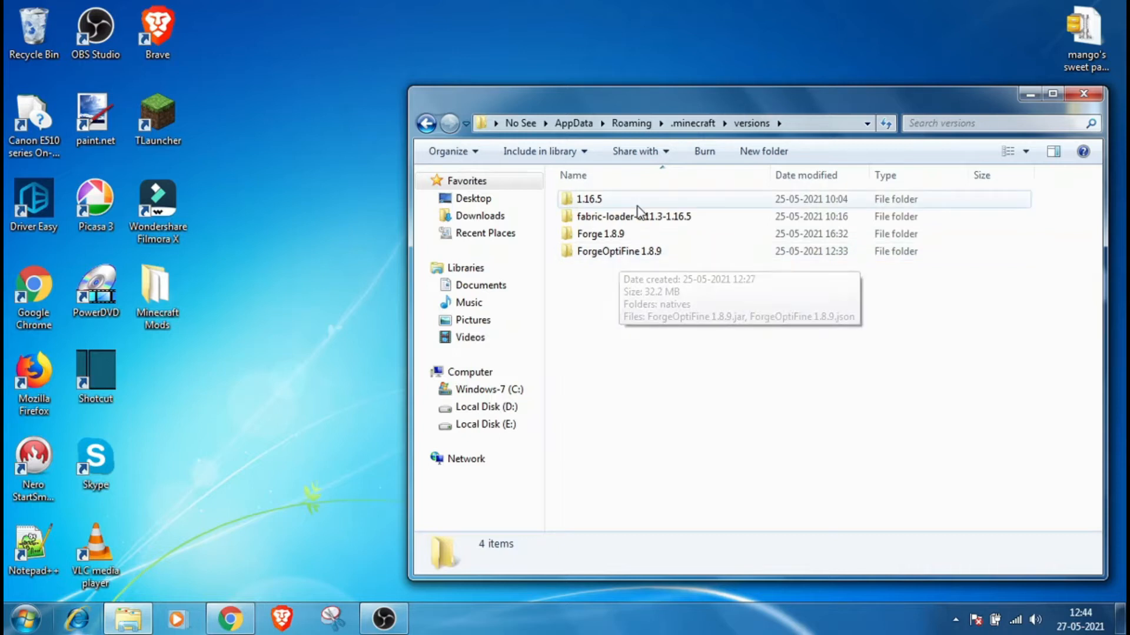
Step: Open the ForgeOptiFine 1.8.9 version folder and copy the ForgeOptiFine 1.8.9.jar file
{"action": "right_click", "coordinate": [611, 267]}
{"action": "left_click", "coordinate": [550, 373]}
{"action": "double_click", "coordinate": [606, 259]}
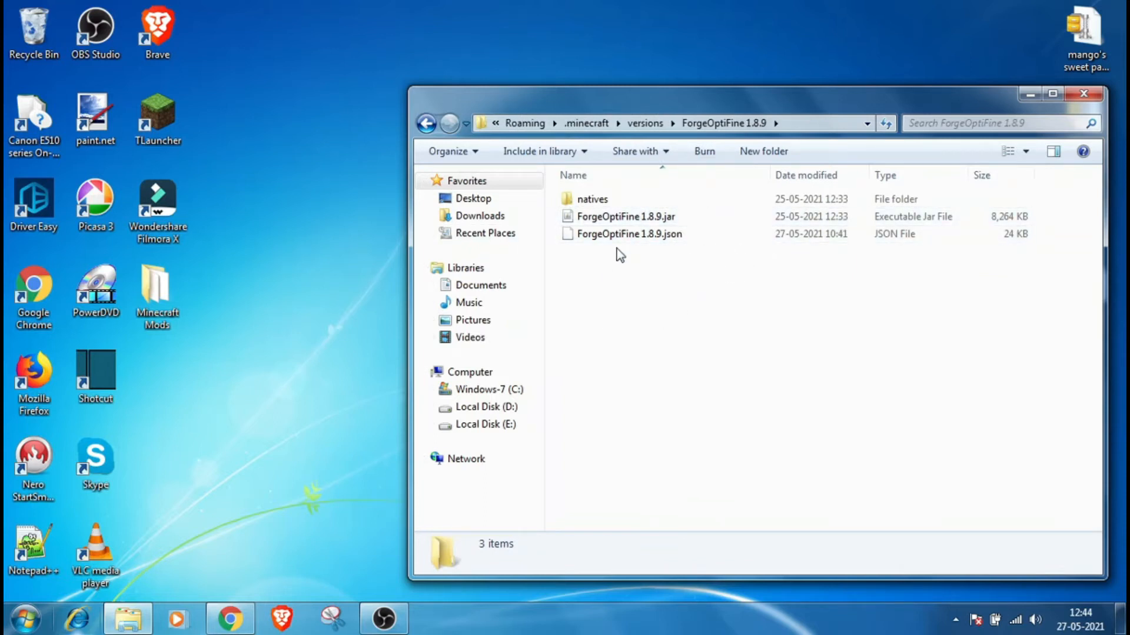
{"action": "left_click", "coordinate": [623, 221]}
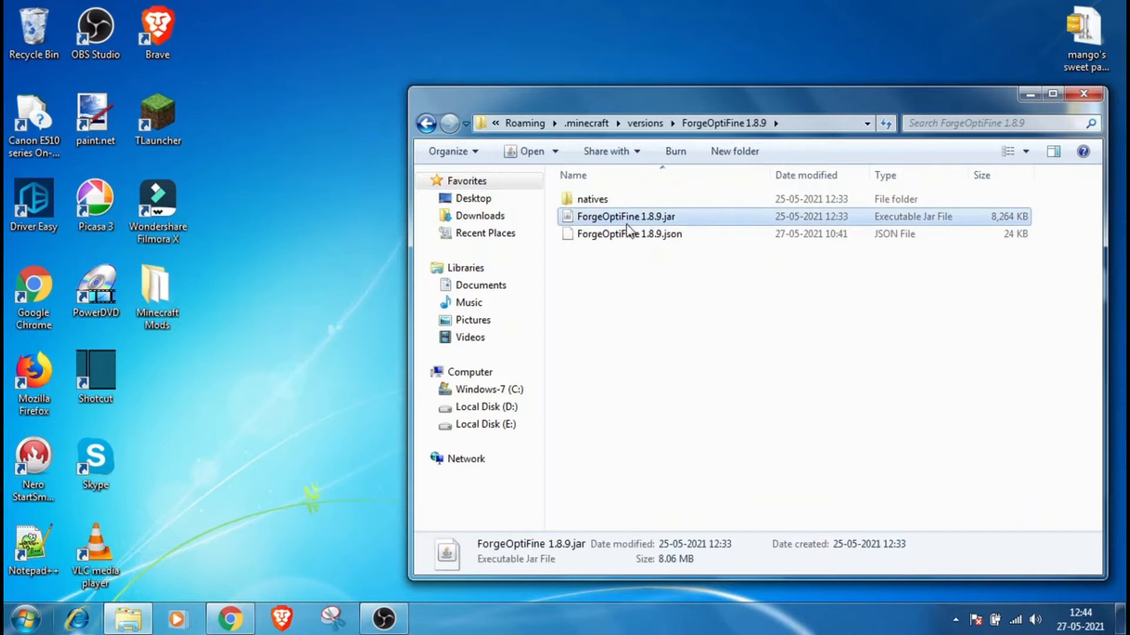
{"action": "right_click", "coordinate": [672, 220]}
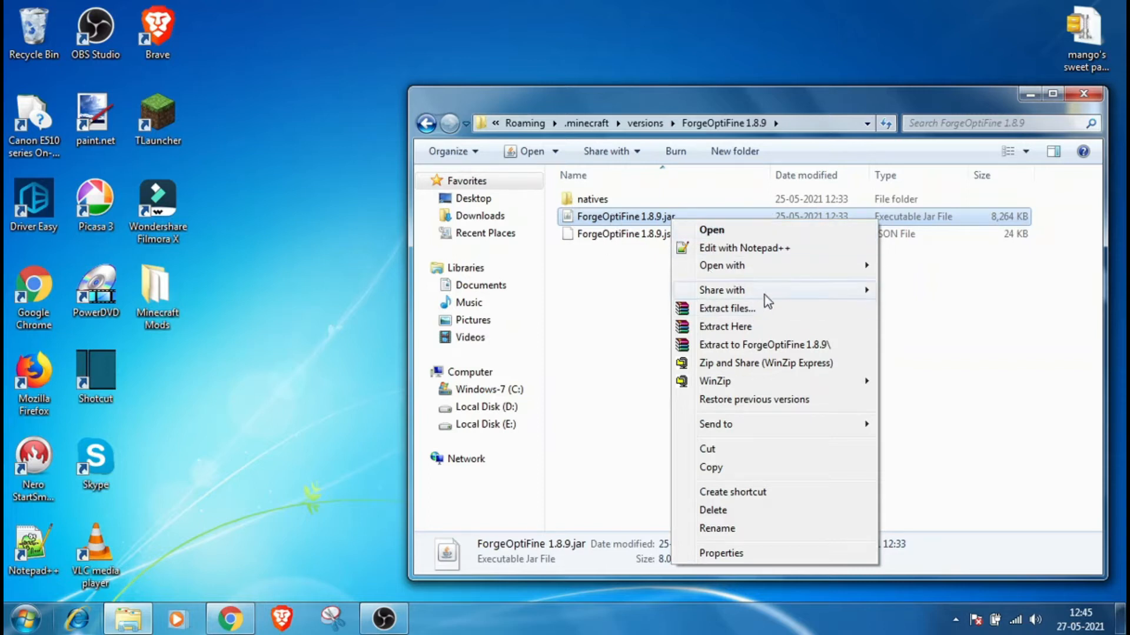
{"action": "left_click", "coordinate": [747, 469]}
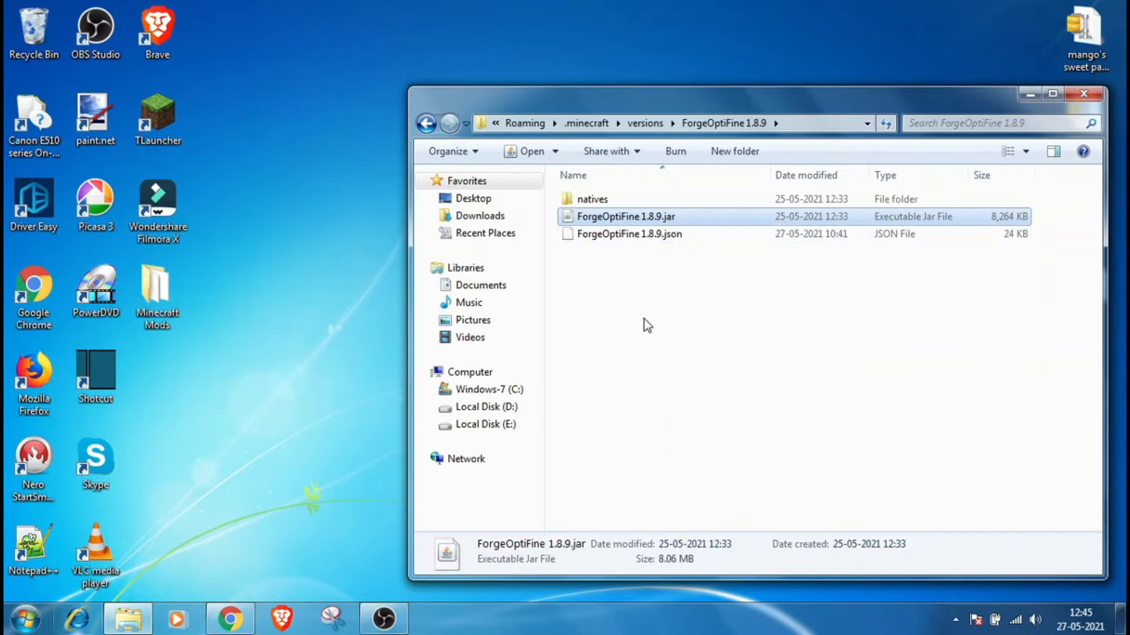
Step: Close the window, create a new desktop folder named my pack, and open it
{"action": "left_click", "coordinate": [1085, 95]}
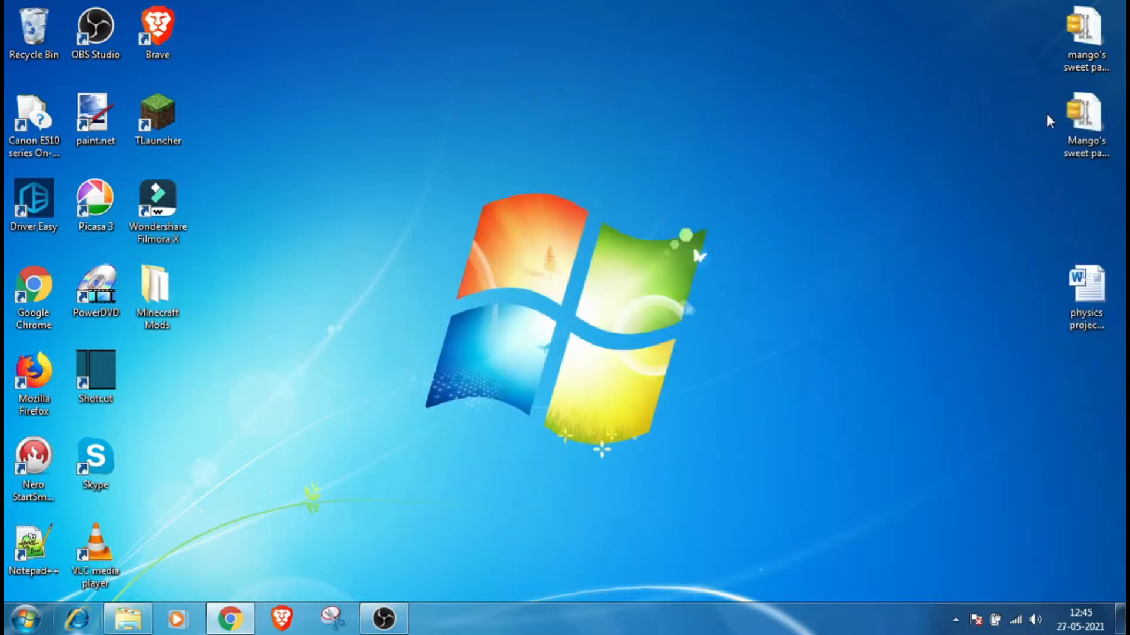
{"action": "right_click", "coordinate": [423, 215]}
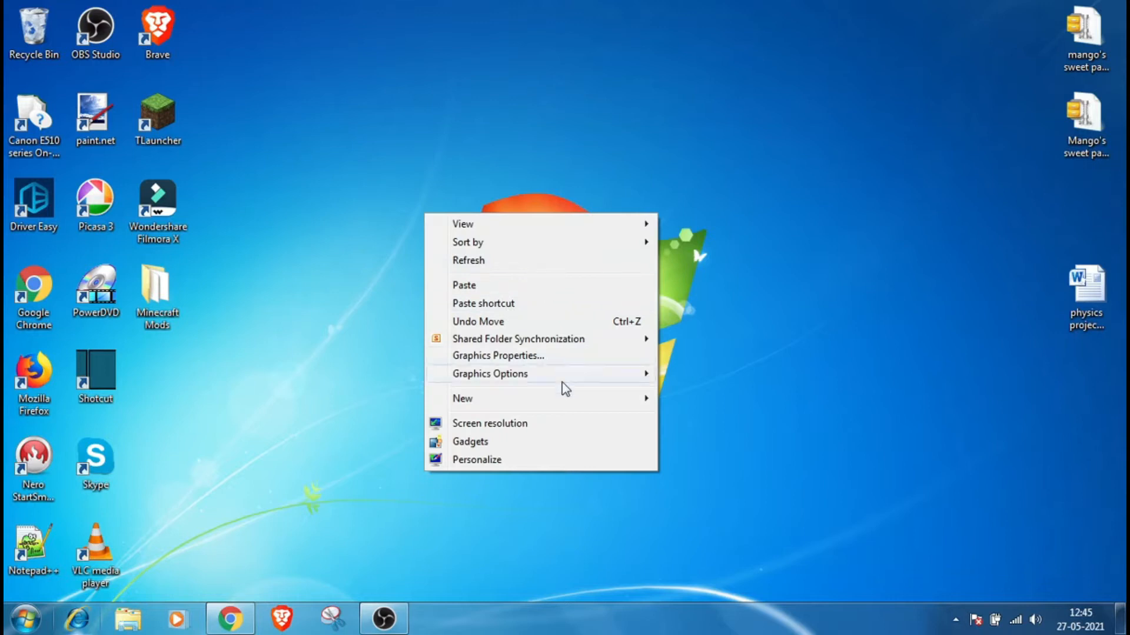
{"action": "mouse_move", "coordinate": [561, 401]}
{"action": "left_click", "coordinate": [748, 143]}
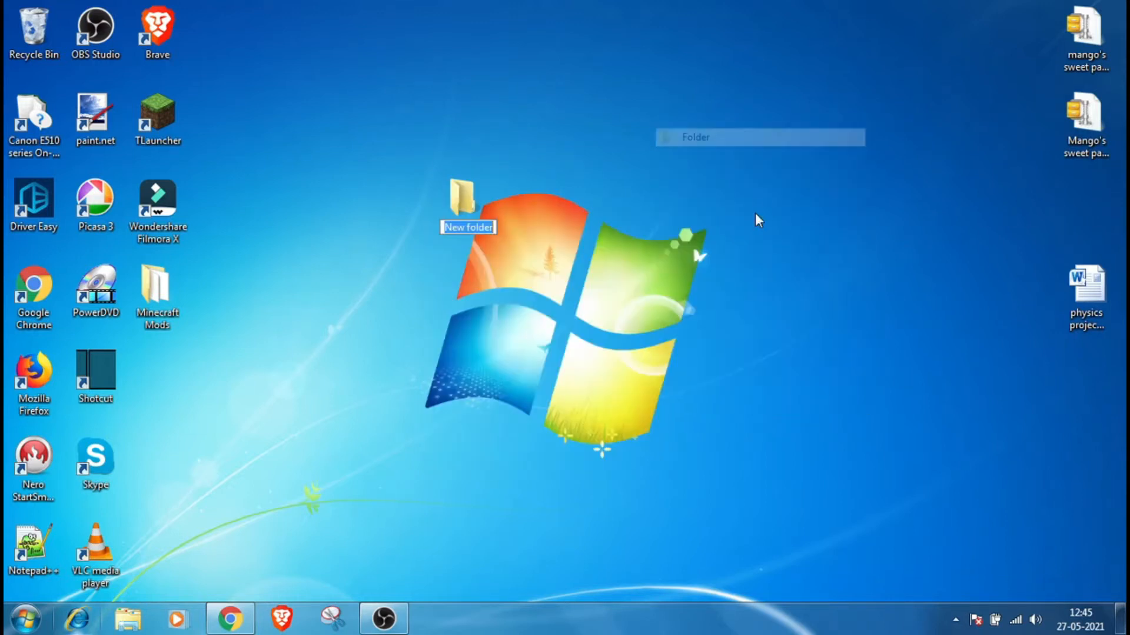
{"action": "type", "text": "my pack"}
{"action": "key", "text": "Return"}
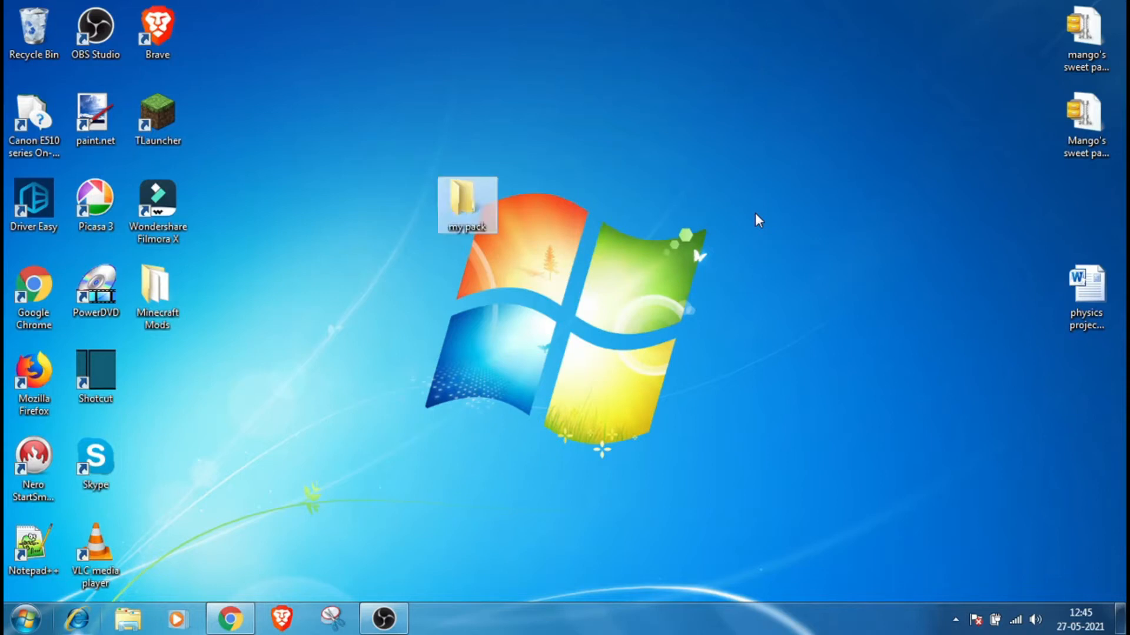
{"action": "double_click", "coordinate": [468, 192]}
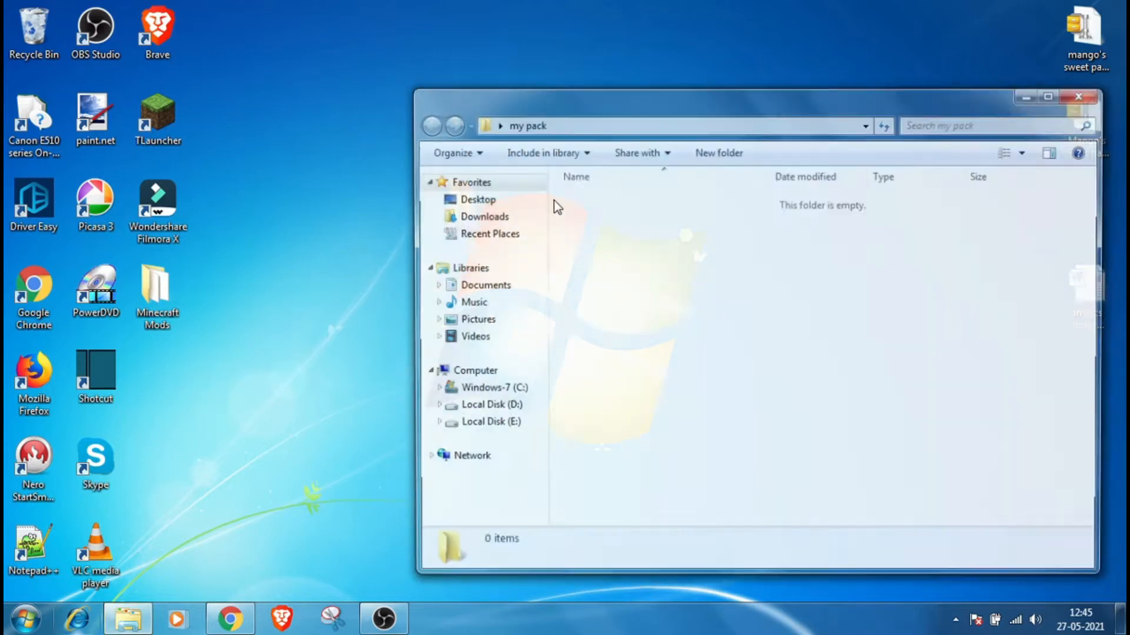
Step: Paste the copied jar into my pack and open it with WinRAR archiver
{"action": "right_click", "coordinate": [644, 252]}
{"action": "left_click", "coordinate": [659, 367]}
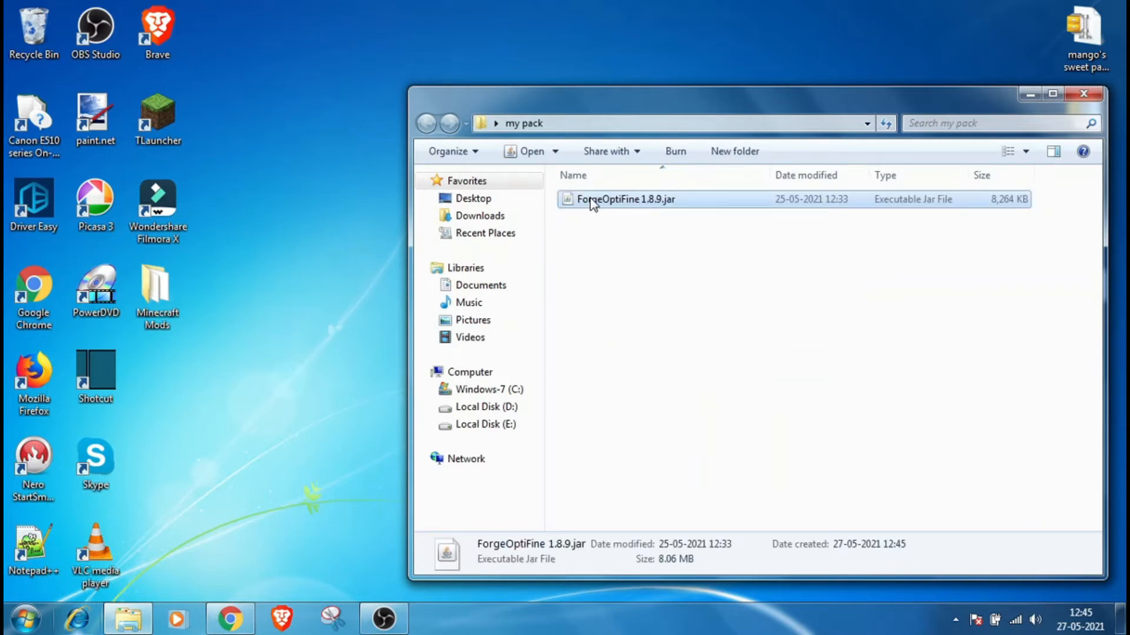
{"action": "right_click", "coordinate": [591, 202]}
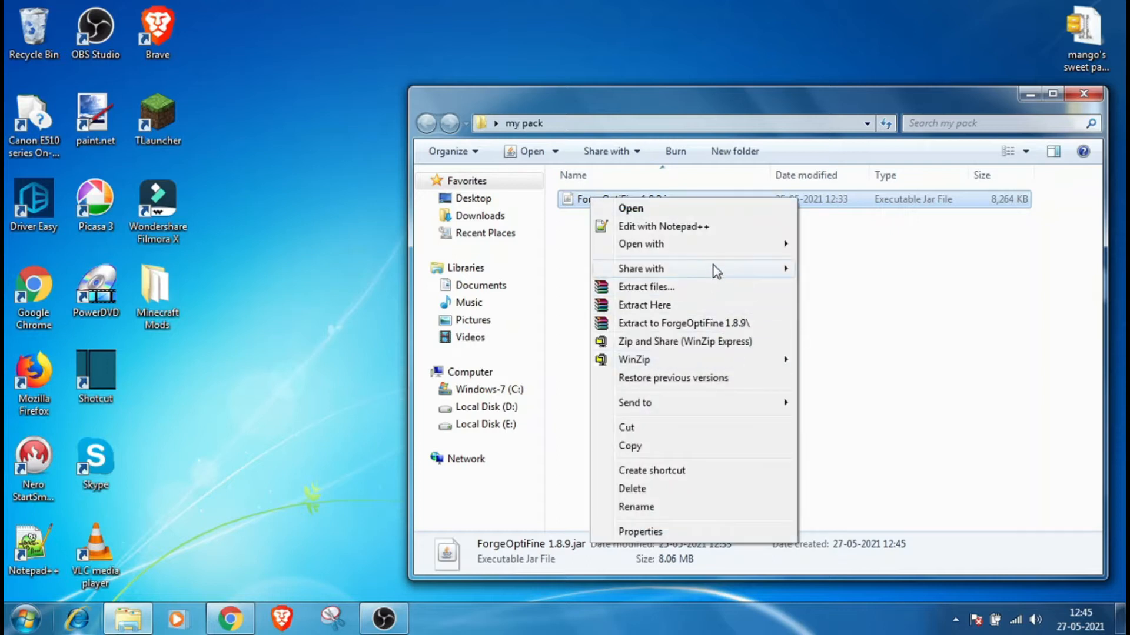
{"action": "mouse_move", "coordinate": [744, 244]}
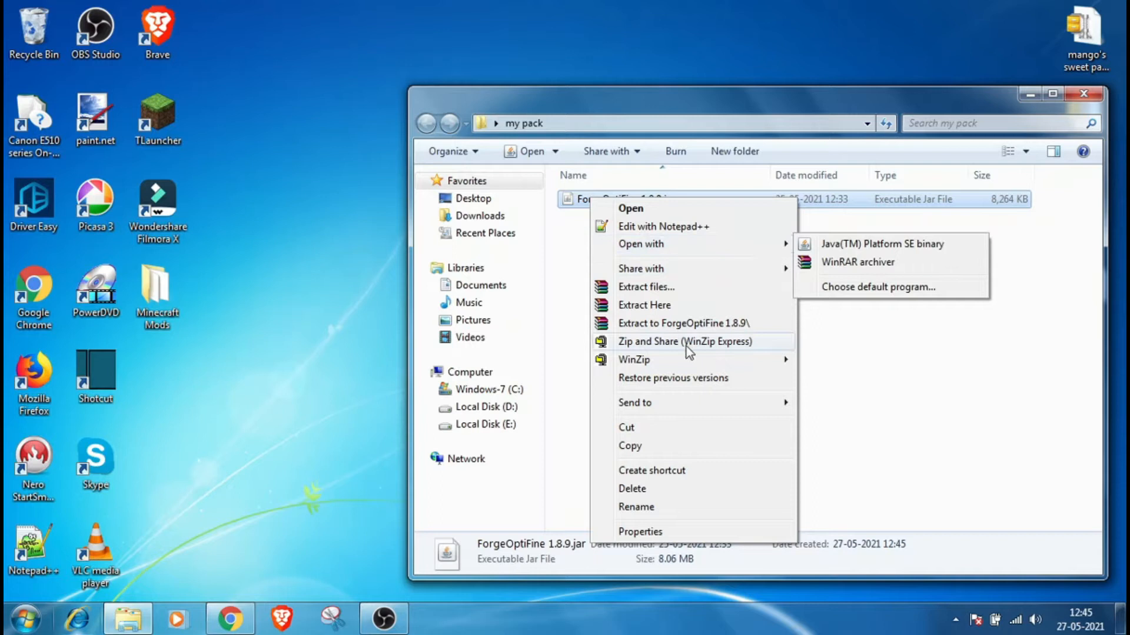
{"action": "left_click", "coordinate": [871, 266]}
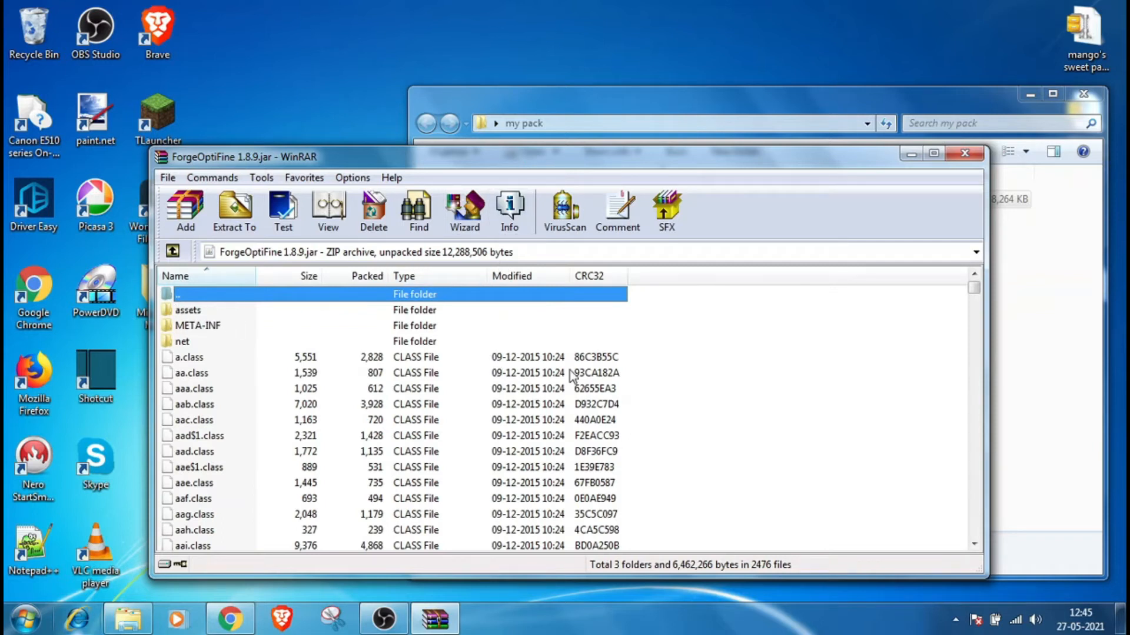
Step: Extract the archive's assets folder into the my pack folder and close WinRAR
{"action": "scroll", "coordinate": [569, 370], "scroll_direction": "down", "scroll_amount": 5}
{"action": "mouse_move", "coordinate": [976, 288]}
{"action": "left_mouse_down"}
{"action": "mouse_move", "coordinate": [976, 513]}
{"action": "mouse_move", "coordinate": [959, 295]}
{"action": "mouse_move", "coordinate": [973, 287]}
{"action": "left_mouse_up"}
{"action": "left_click_drag", "start_coordinate": [177, 312], "coordinate": [787, 118]}
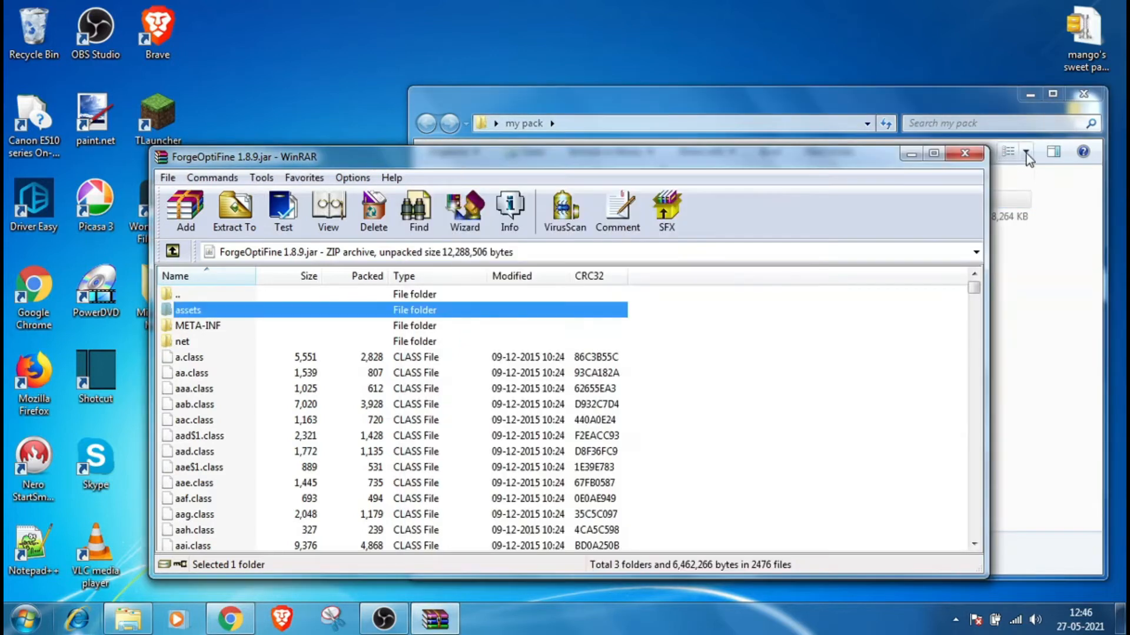
{"action": "left_click", "coordinate": [965, 153]}
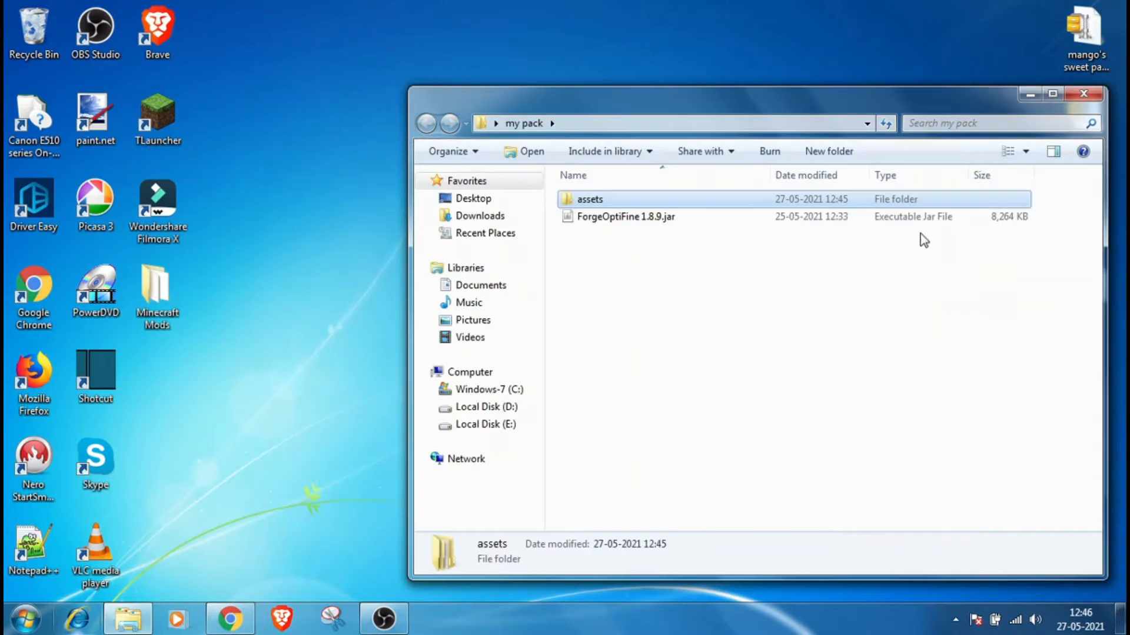
Step: Delete ForgeOptiFine 1.8.9.jar from the my pack folder
{"action": "right_click", "coordinate": [648, 218]}
{"action": "left_click", "coordinate": [686, 507]}
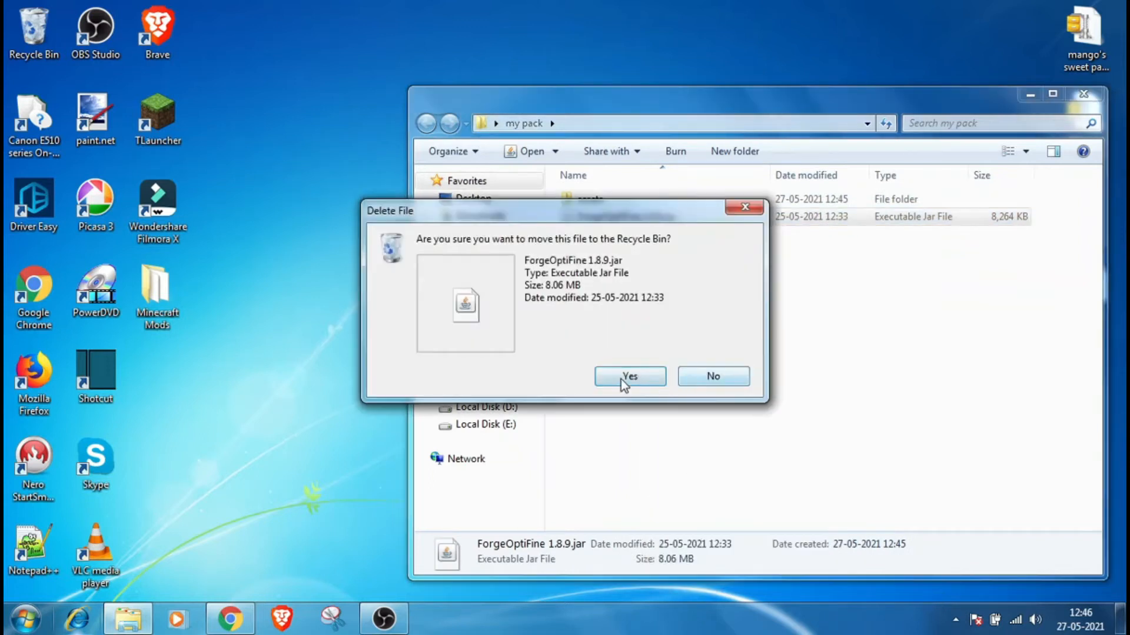
{"action": "left_click", "coordinate": [649, 382]}
Step: Browse the pack's assets\minecraft\models block and item folders
{"action": "double_click", "coordinate": [592, 200]}
{"action": "double_click", "coordinate": [595, 200]}
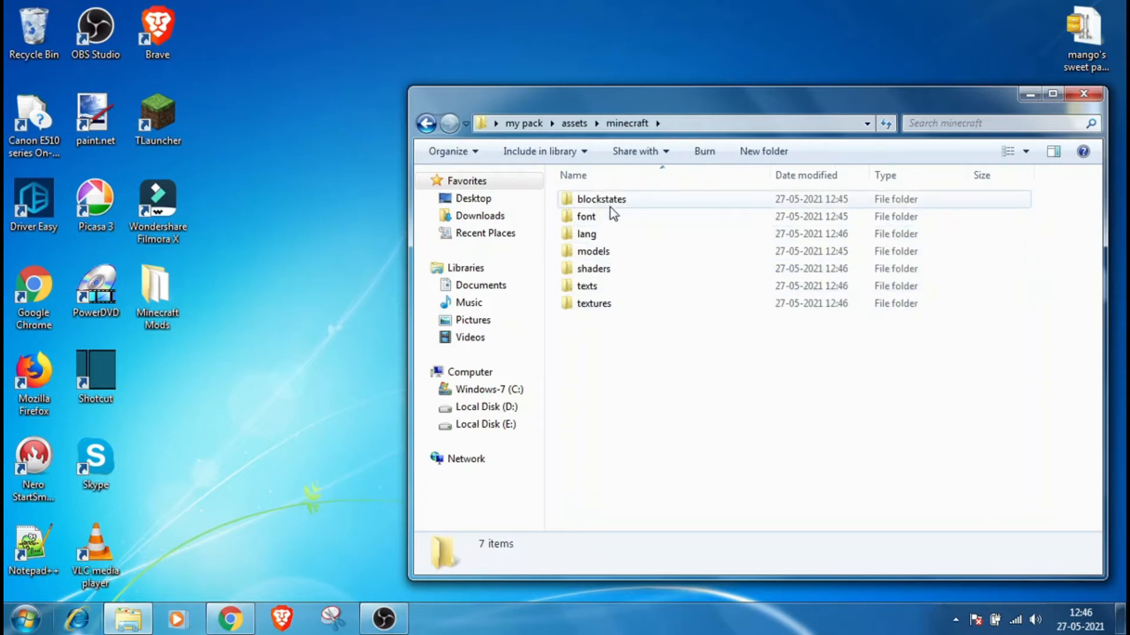
{"action": "double_click", "coordinate": [618, 253]}
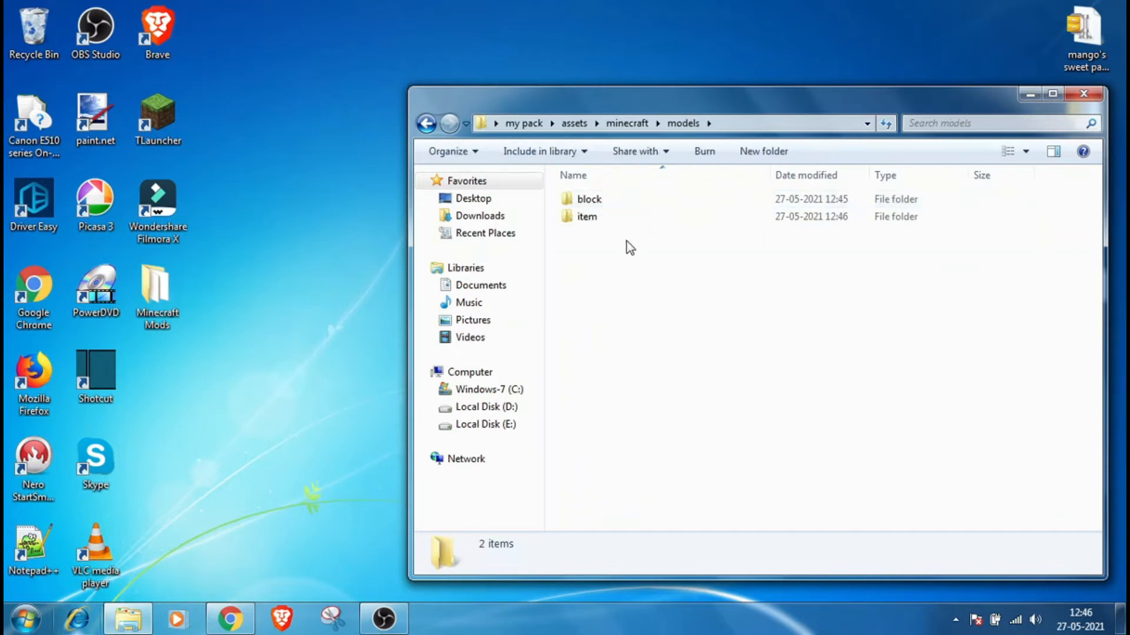
{"action": "left_click", "coordinate": [622, 206]}
{"action": "double_click", "coordinate": [623, 206]}
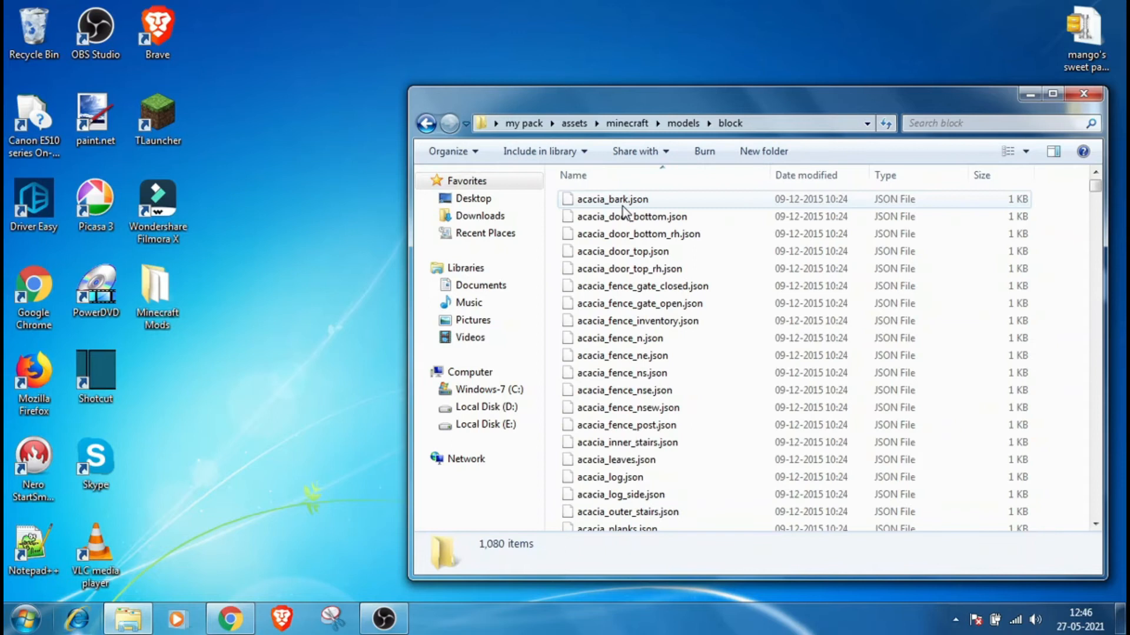
{"action": "left_click", "coordinate": [426, 123]}
{"action": "left_click", "coordinate": [583, 217]}
{"action": "double_click", "coordinate": [582, 217]}
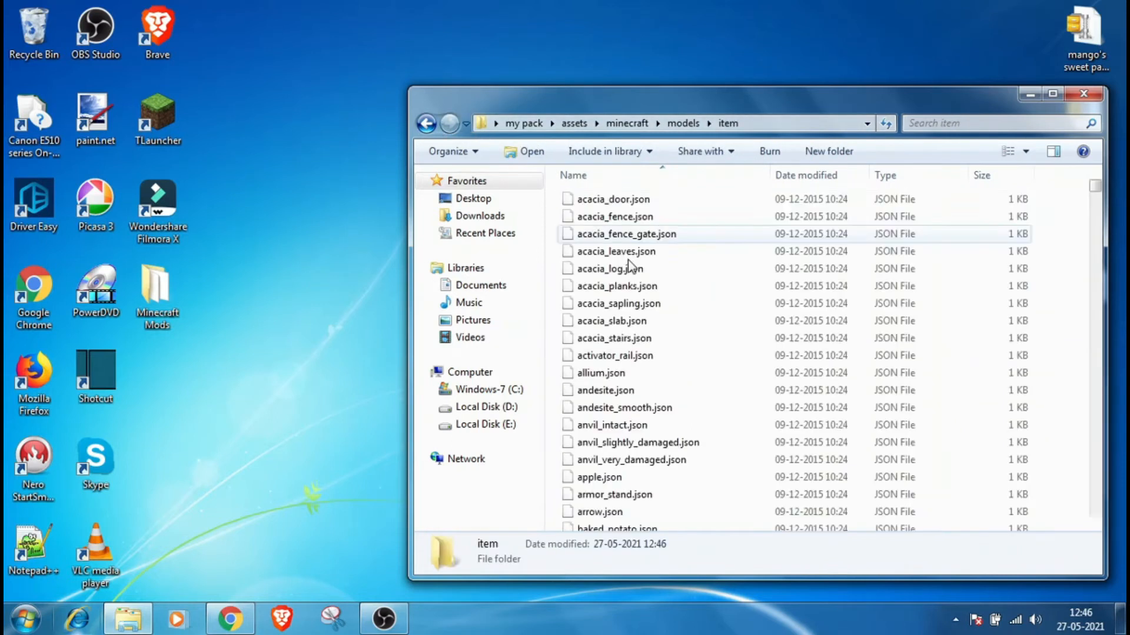
{"action": "scroll", "coordinate": [659, 336], "scroll_direction": "down", "scroll_amount": 6}
{"action": "scroll", "coordinate": [659, 337], "scroll_direction": "up", "scroll_amount": 5}
{"action": "scroll", "coordinate": [659, 337], "scroll_direction": "up", "scroll_amount": 1}
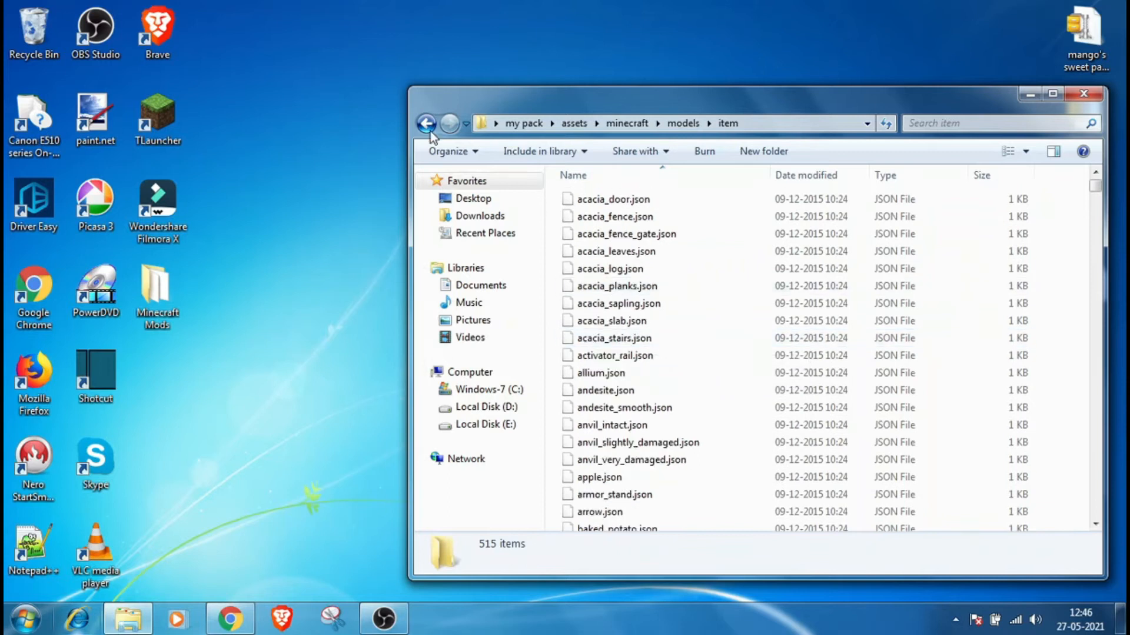
{"action": "left_click", "coordinate": [426, 124]}
{"action": "left_click", "coordinate": [426, 123]}
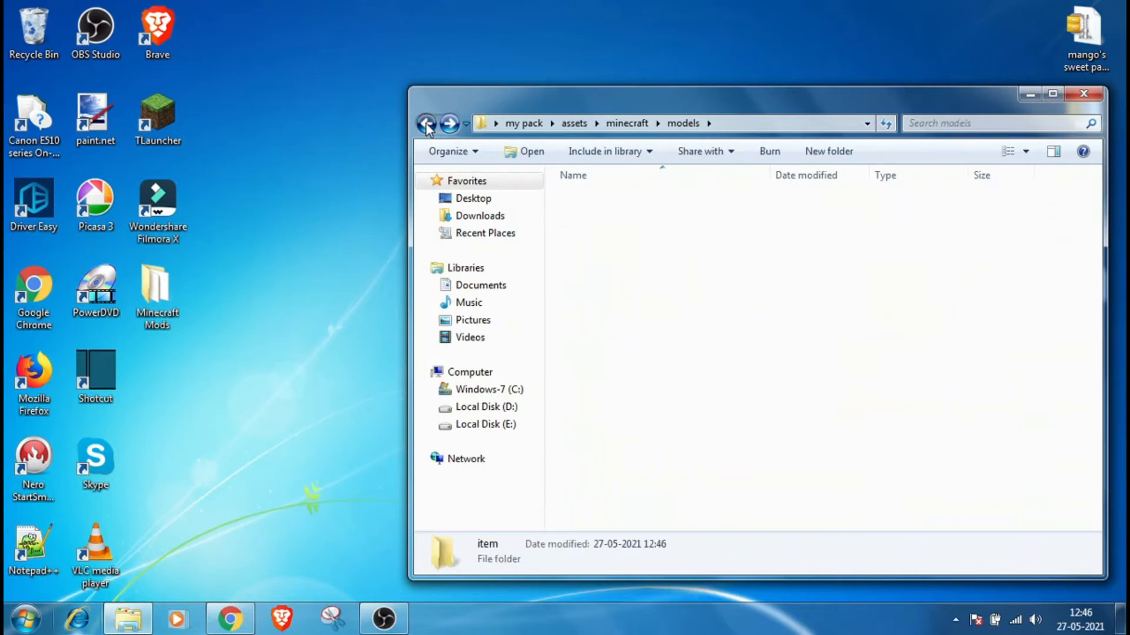
Step: Open textures\blocks in the pack and scroll through the block texture images
{"action": "double_click", "coordinate": [643, 305]}
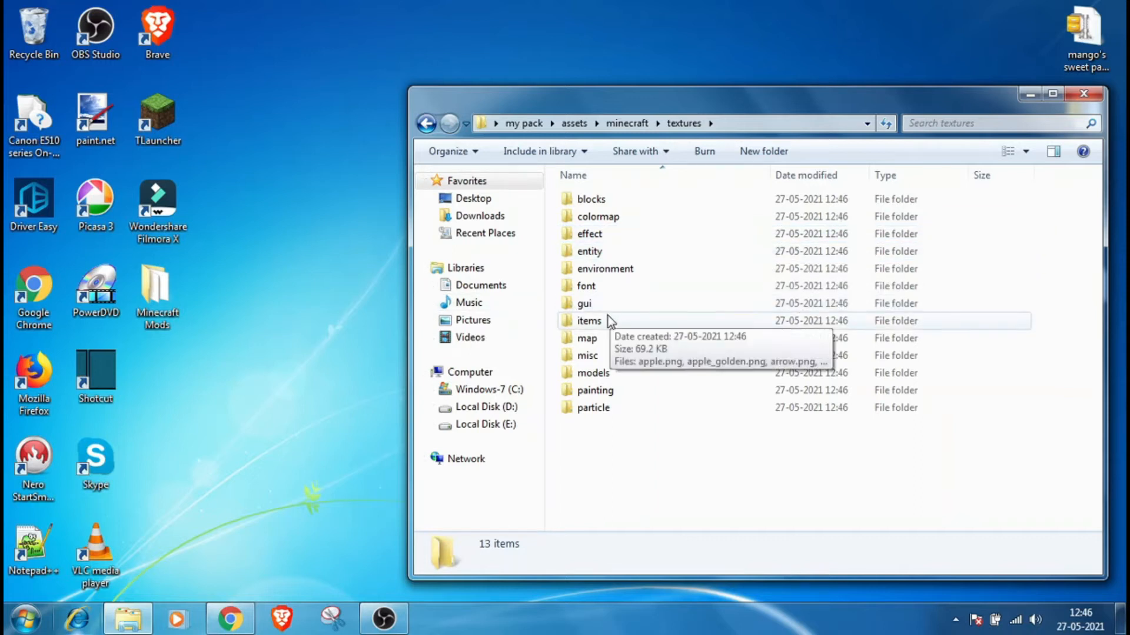
{"action": "double_click", "coordinate": [634, 201]}
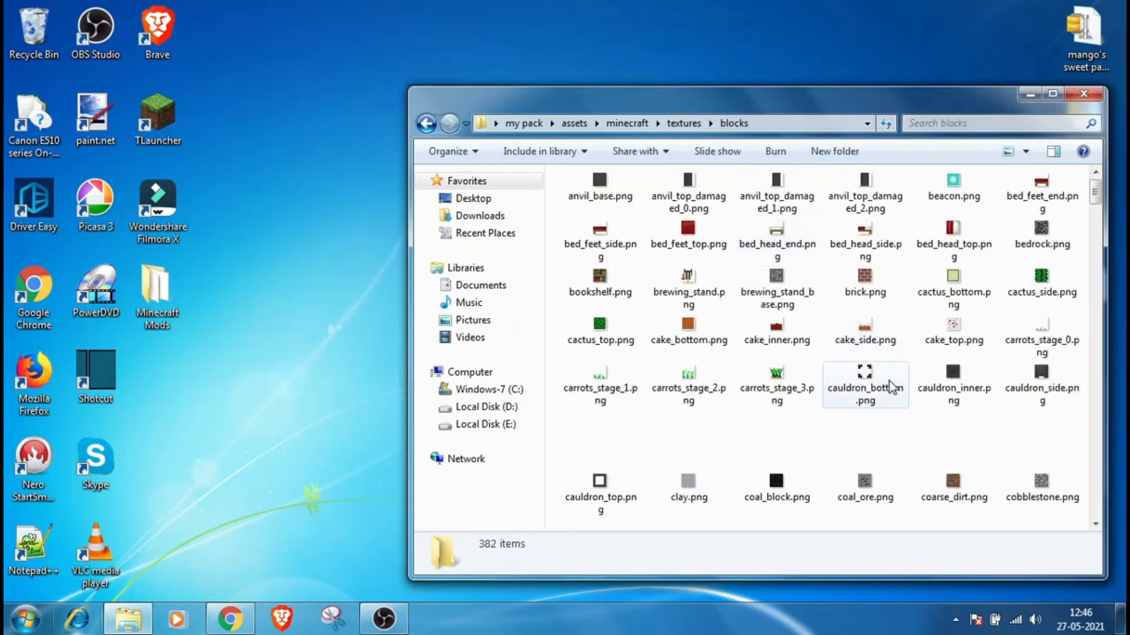
{"action": "scroll", "coordinate": [930, 380], "scroll_direction": "down", "scroll_amount": 5}
{"action": "scroll", "coordinate": [953, 368], "scroll_direction": "down", "scroll_amount": 5}
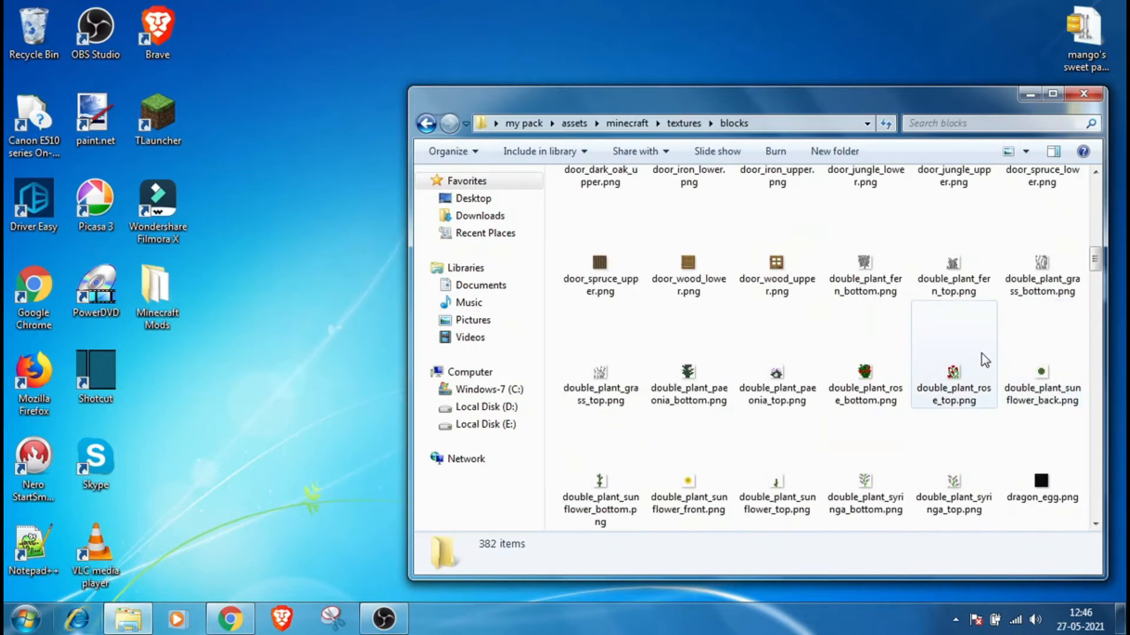
{"action": "scroll", "coordinate": [989, 377], "scroll_direction": "down", "scroll_amount": 3}
{"action": "scroll", "coordinate": [853, 347], "scroll_direction": "down", "scroll_amount": 5}
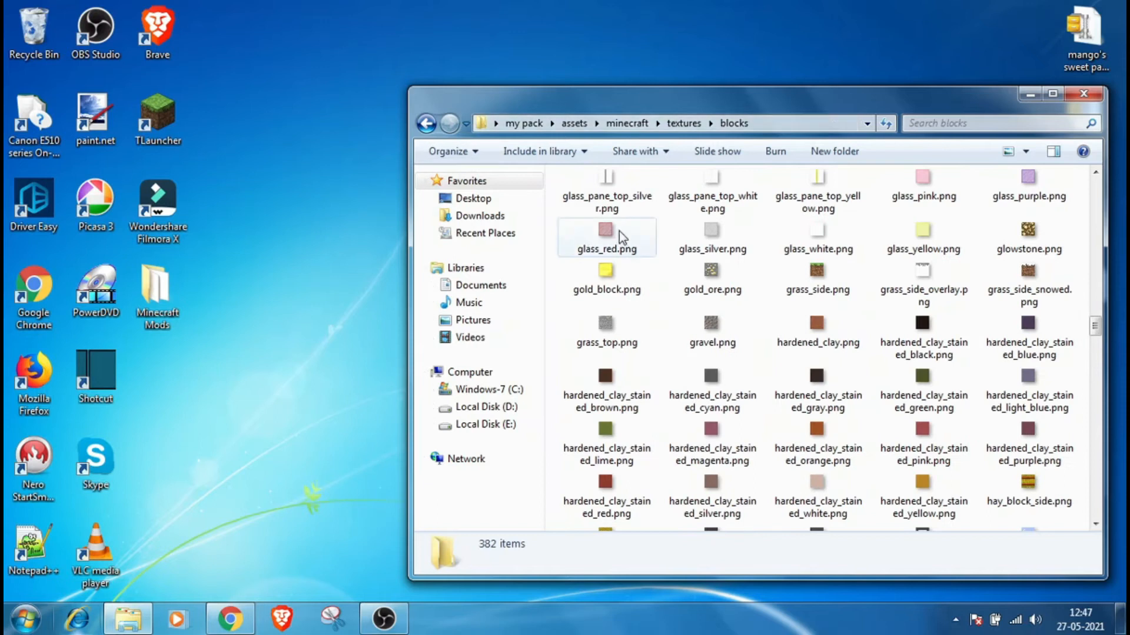
Step: Open gold_ore.png from the blocks textures folder in paint.net
{"action": "left_click", "coordinate": [721, 268]}
{"action": "right_click", "coordinate": [697, 295]}
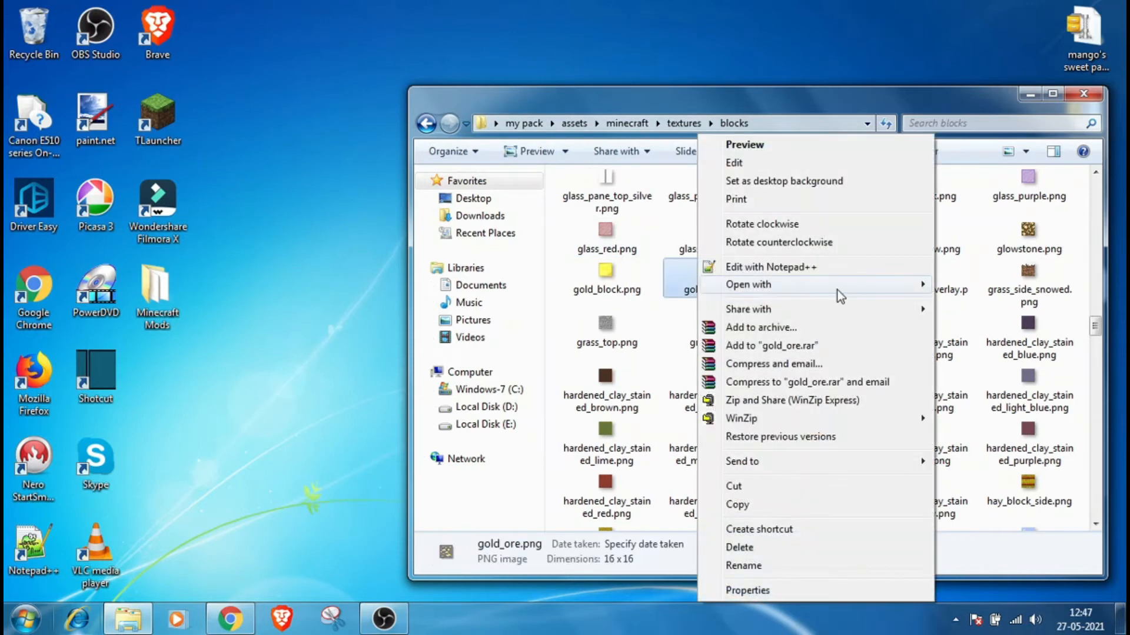
{"action": "mouse_move", "coordinate": [847, 289]}
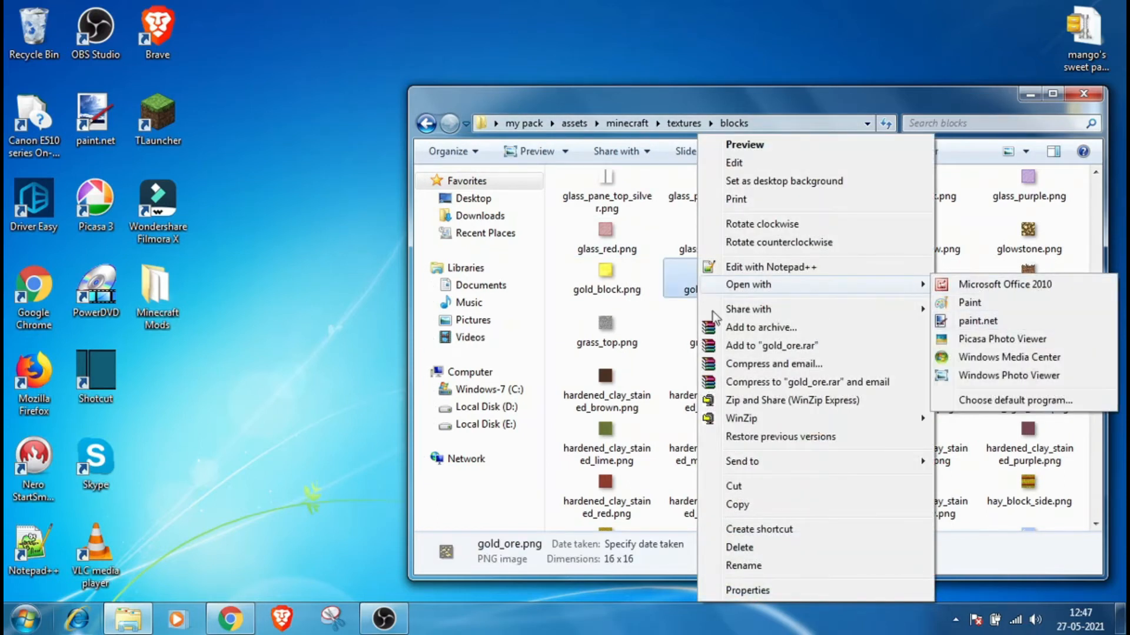
{"action": "left_click", "coordinate": [678, 55]}
{"action": "left_click", "coordinate": [733, 282]}
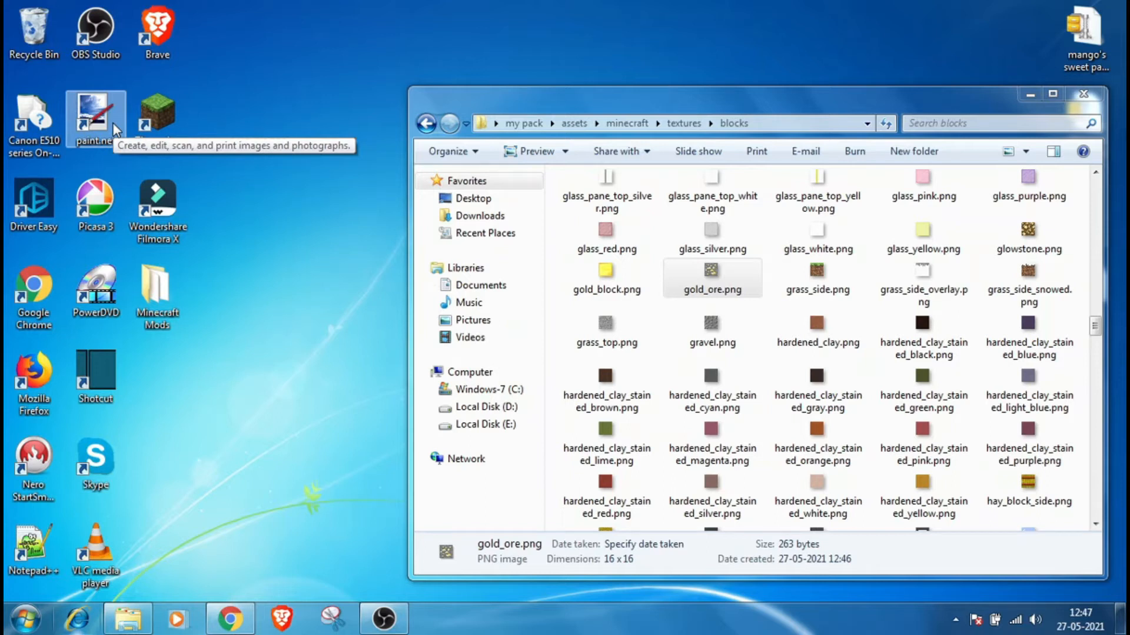
{"action": "mouse_move", "coordinate": [111, 132]}
{"action": "left_mouse_down"}
{"action": "mouse_move", "coordinate": [505, 346]}
{"action": "mouse_move", "coordinate": [654, 364]}
{"action": "left_mouse_up"}
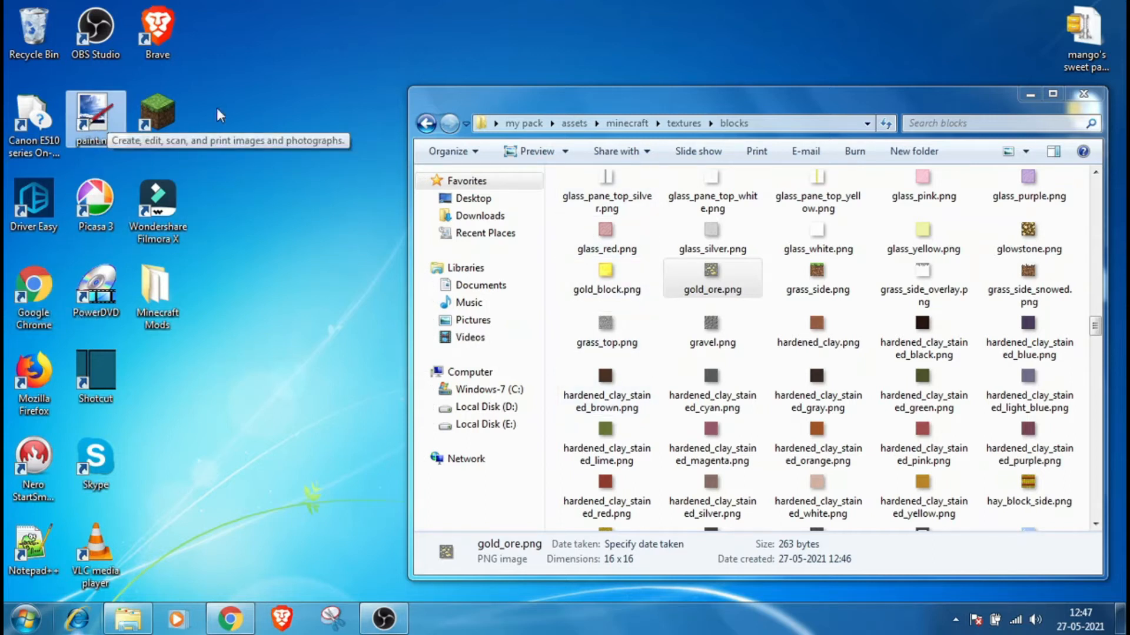
{"action": "right_click", "coordinate": [730, 267]}
{"action": "mouse_move", "coordinate": [915, 286]}
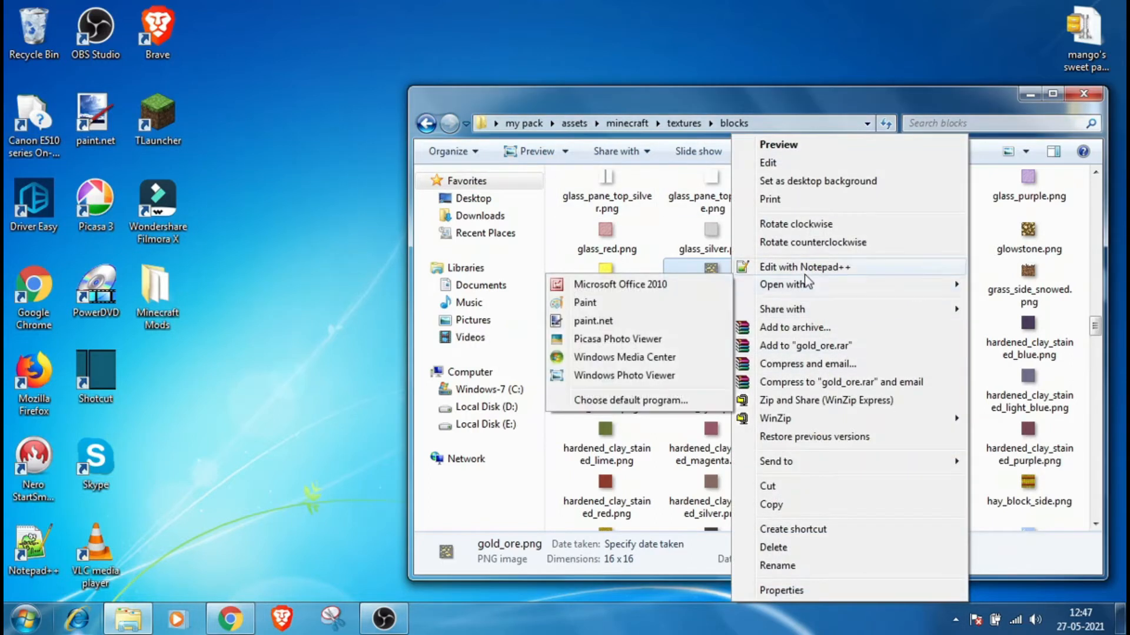
{"action": "left_click", "coordinate": [654, 320]}
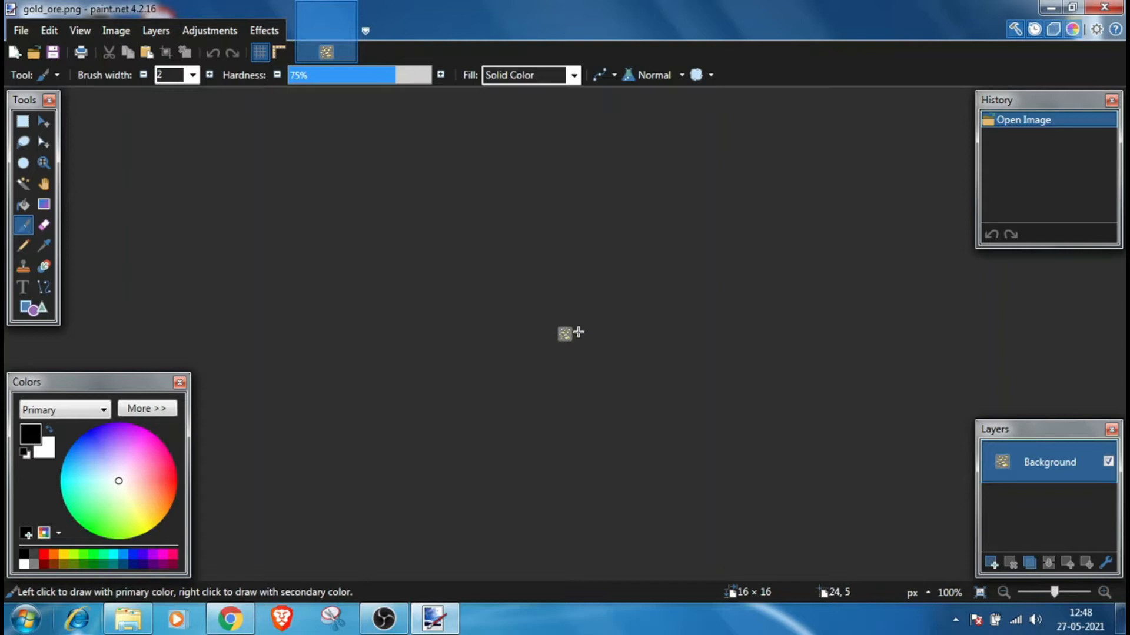
Step: Pick the ore's yellow and draw a one-pixel yellow border around the gold_ore texture with the Pencil
{"action": "scroll", "coordinate": [578, 332], "scroll_direction": "up", "scroll_amount": 8}
{"action": "scroll", "coordinate": [609, 294], "scroll_direction": "up", "scroll_amount": 6}
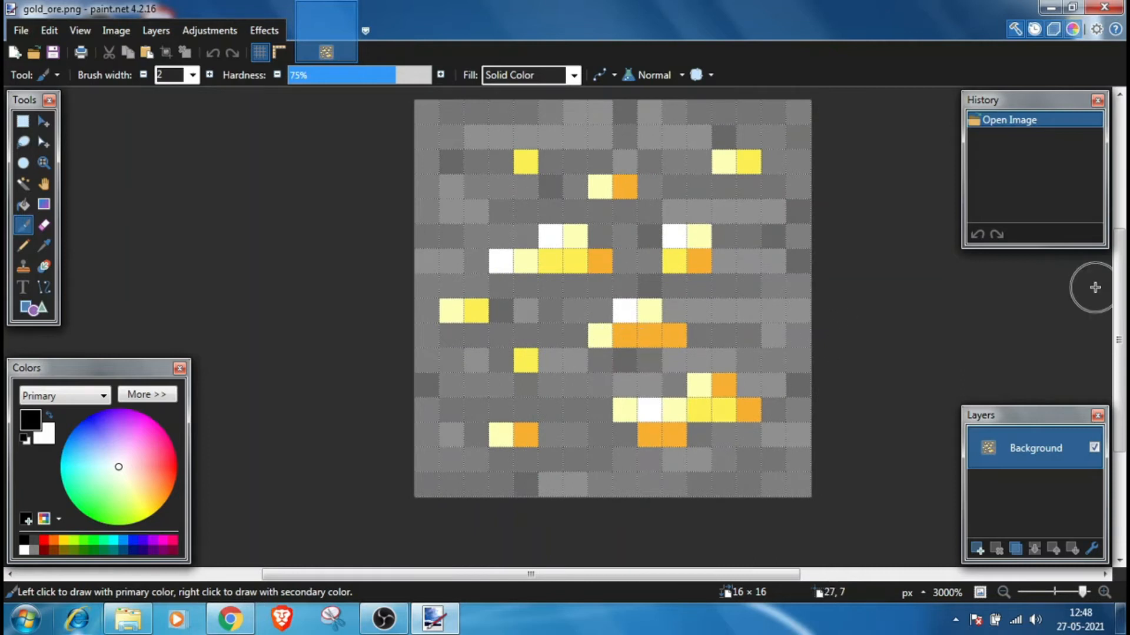
{"action": "scroll", "coordinate": [1105, 295], "scroll_direction": "up", "scroll_amount": 1}
{"action": "key", "text": "k"}
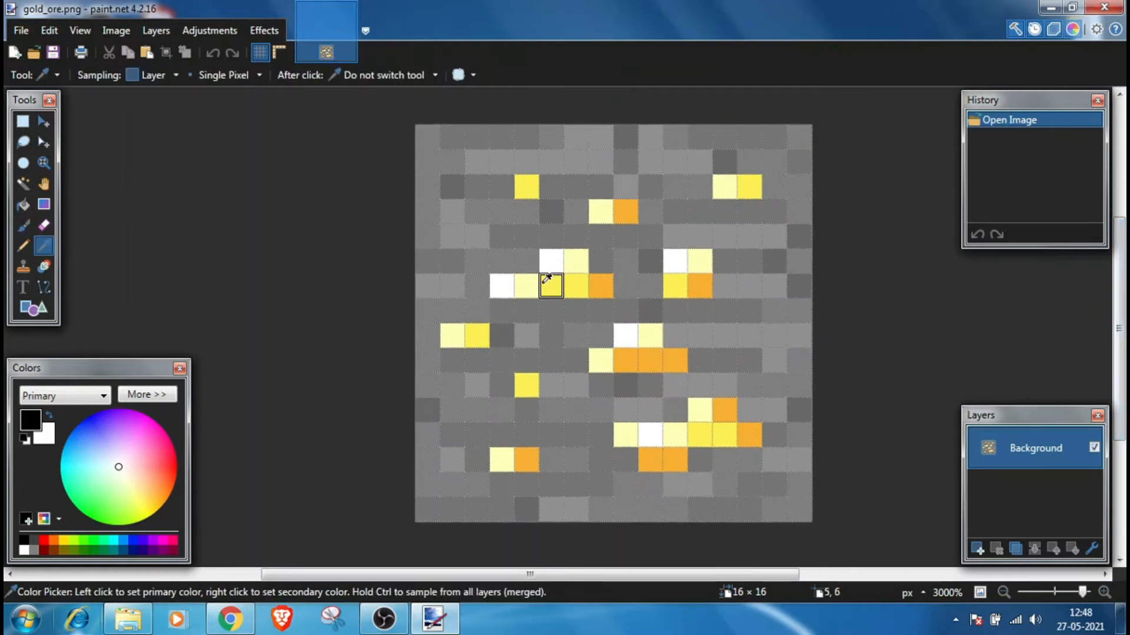
{"action": "left_click", "coordinate": [547, 277]}
{"action": "key", "text": "p"}
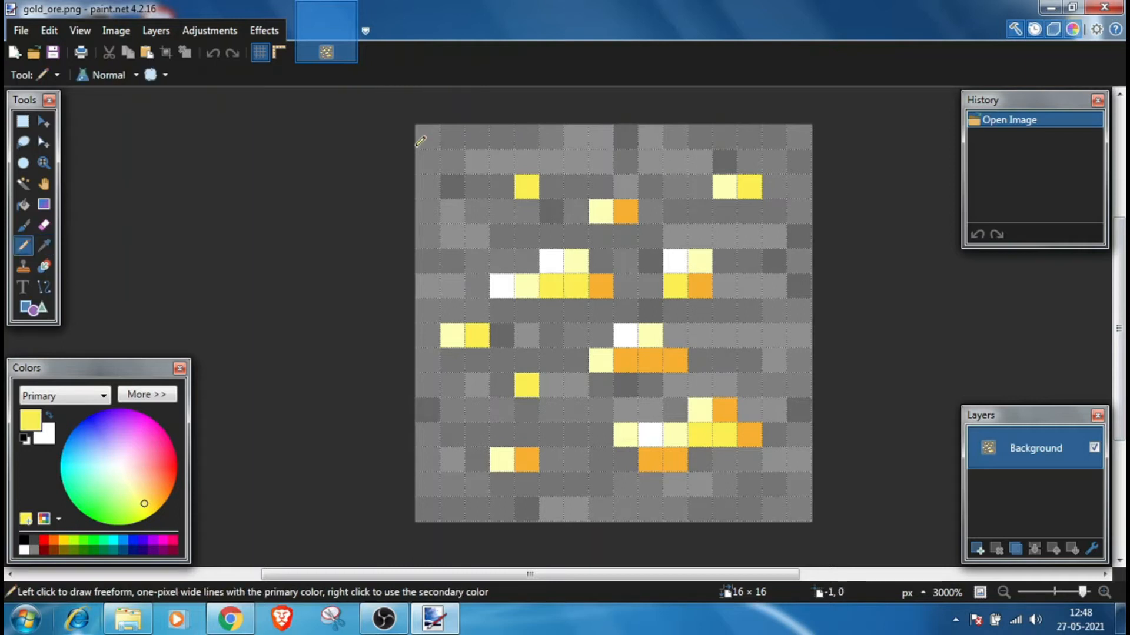
{"action": "mouse_move", "coordinate": [572, 134]}
{"action": "left_mouse_down"}
{"action": "mouse_move", "coordinate": [806, 133]}
{"action": "mouse_move", "coordinate": [796, 516]}
{"action": "mouse_move", "coordinate": [439, 505]}
{"action": "left_mouse_up"}
{"action": "mouse_move", "coordinate": [433, 137]}
{"action": "left_mouse_down"}
{"action": "mouse_move", "coordinate": [418, 371]}
{"action": "mouse_move", "coordinate": [437, 505]}
{"action": "left_mouse_up"}
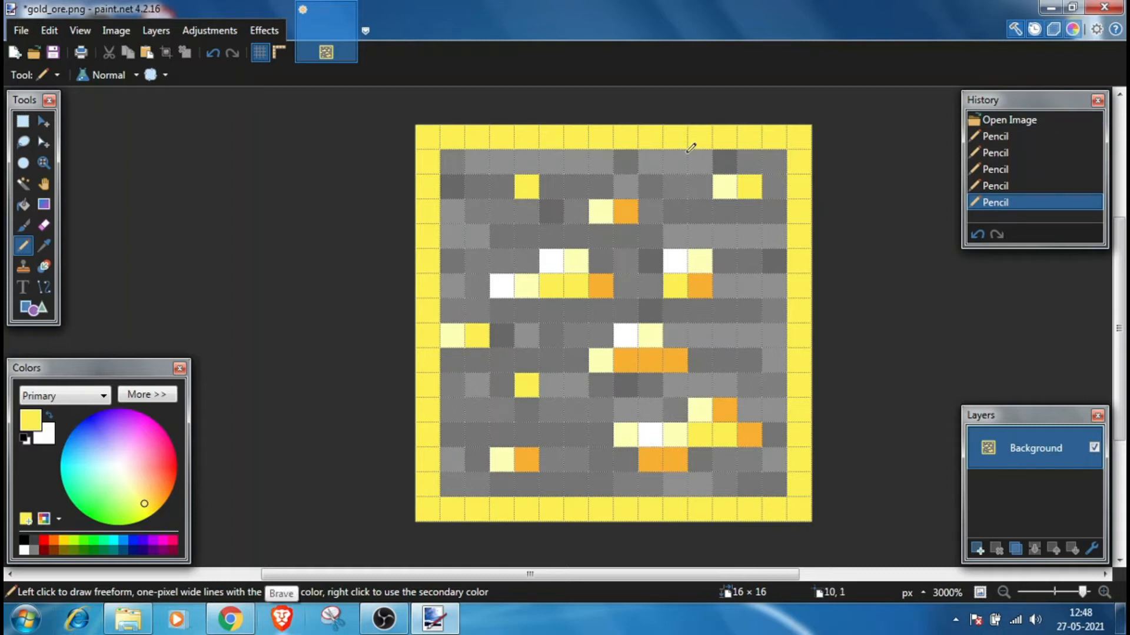
Step: Save gold_ore.png with the default PNG settings and close paint.net
{"action": "key", "text": "ctrl+s"}
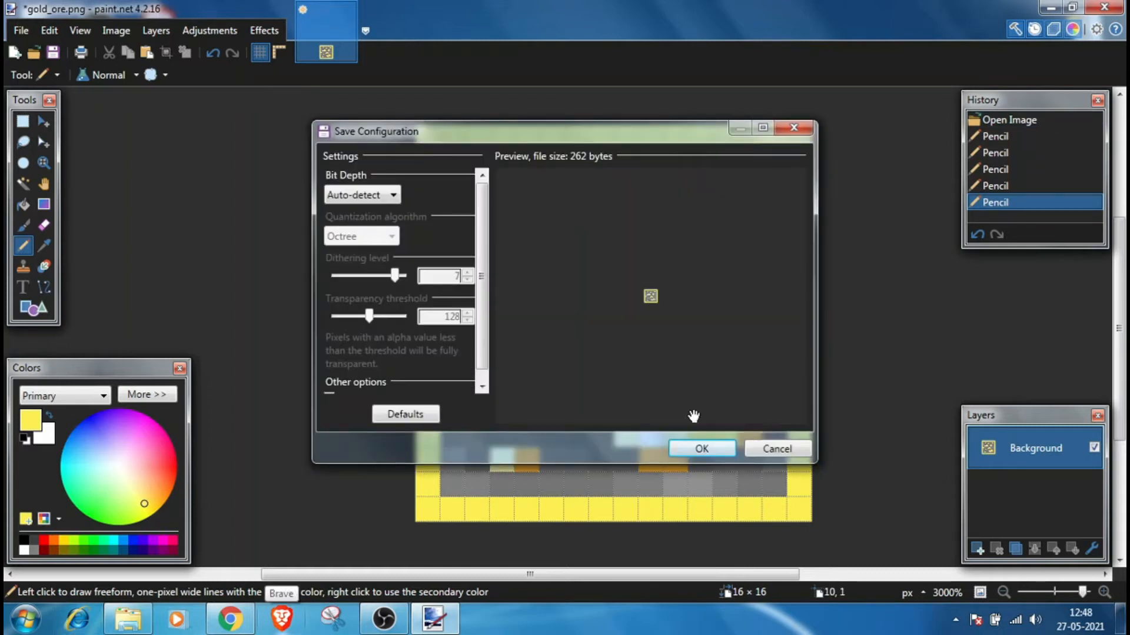
{"action": "left_click", "coordinate": [704, 449]}
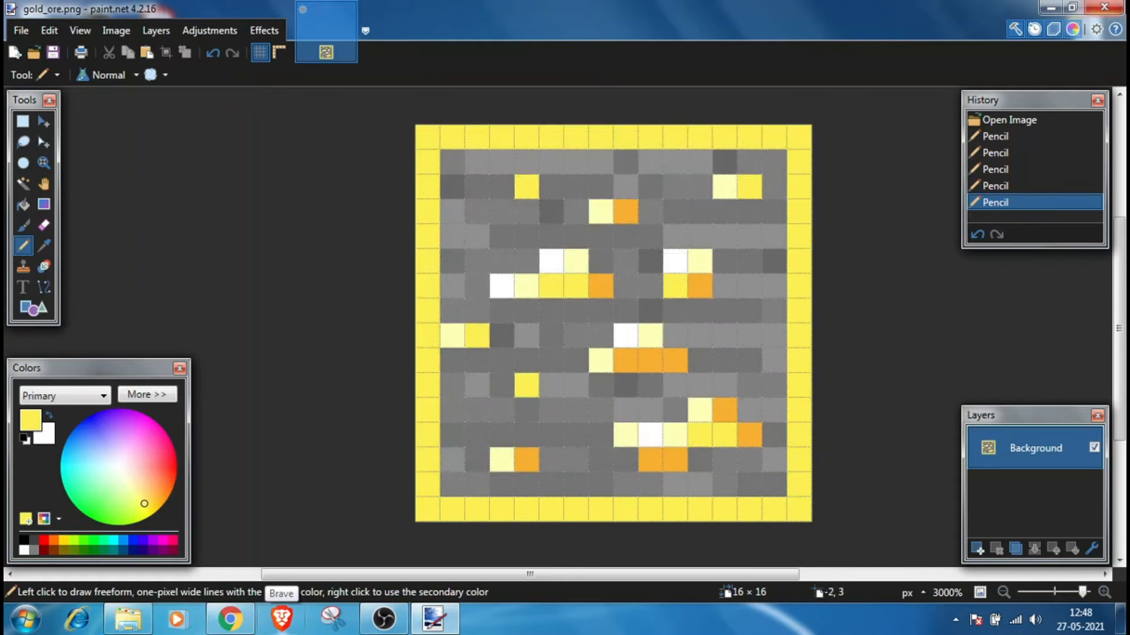
{"action": "left_click", "coordinate": [1103, 7]}
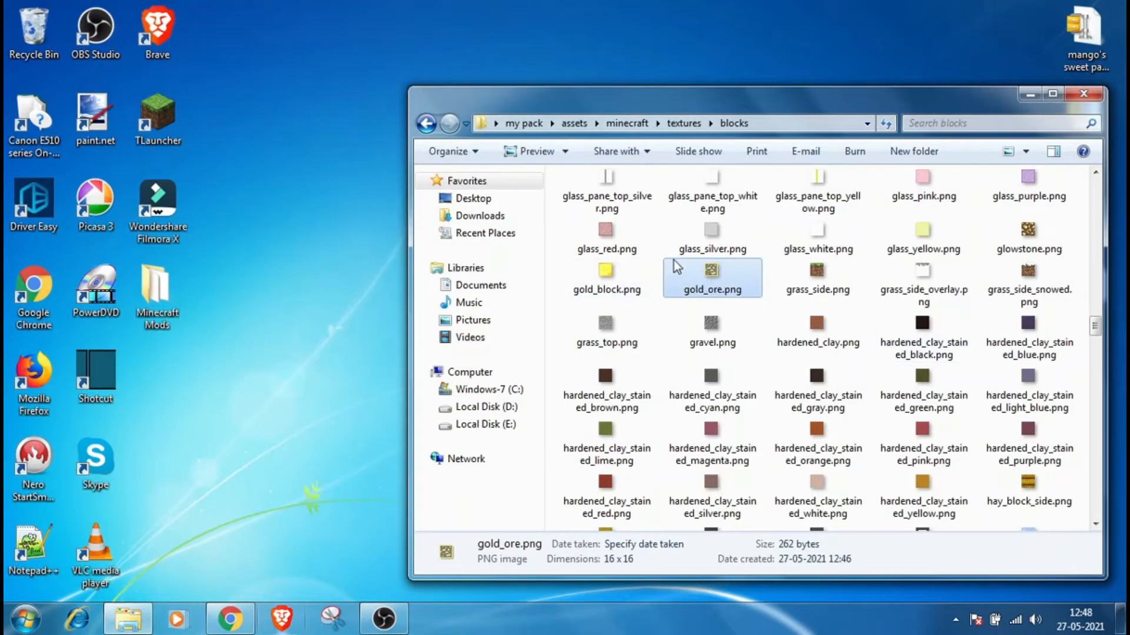
Step: Open tnt_side.png from the blocks textures folder in paint.net
{"action": "scroll", "coordinate": [1048, 341], "scroll_direction": "down", "scroll_amount": 10}
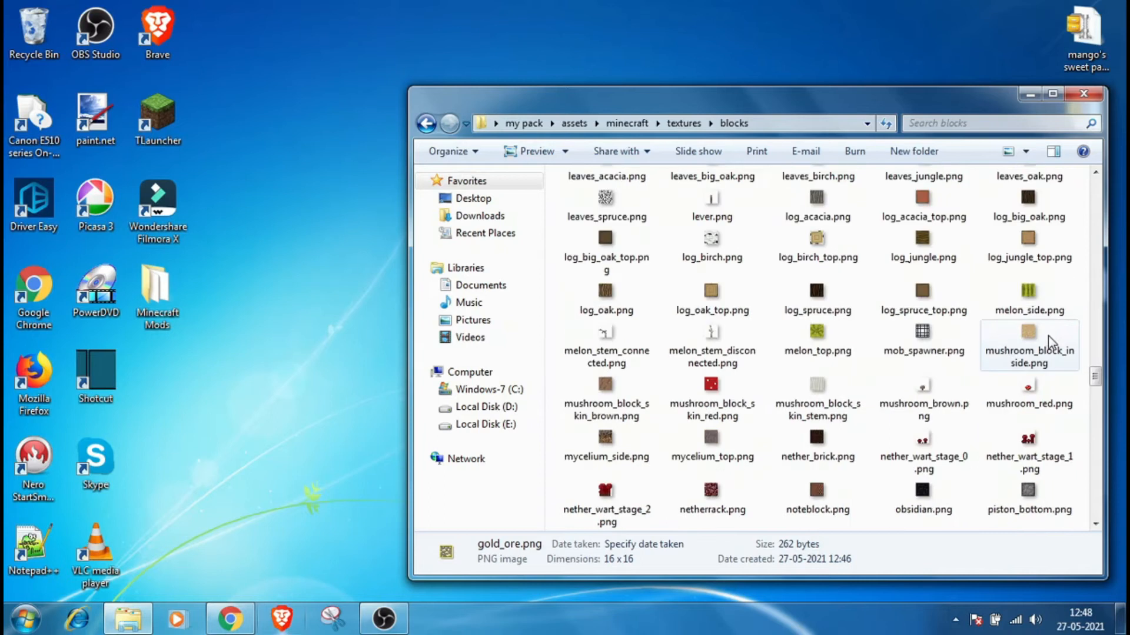
{"action": "scroll", "coordinate": [1049, 342], "scroll_direction": "down", "scroll_amount": 10}
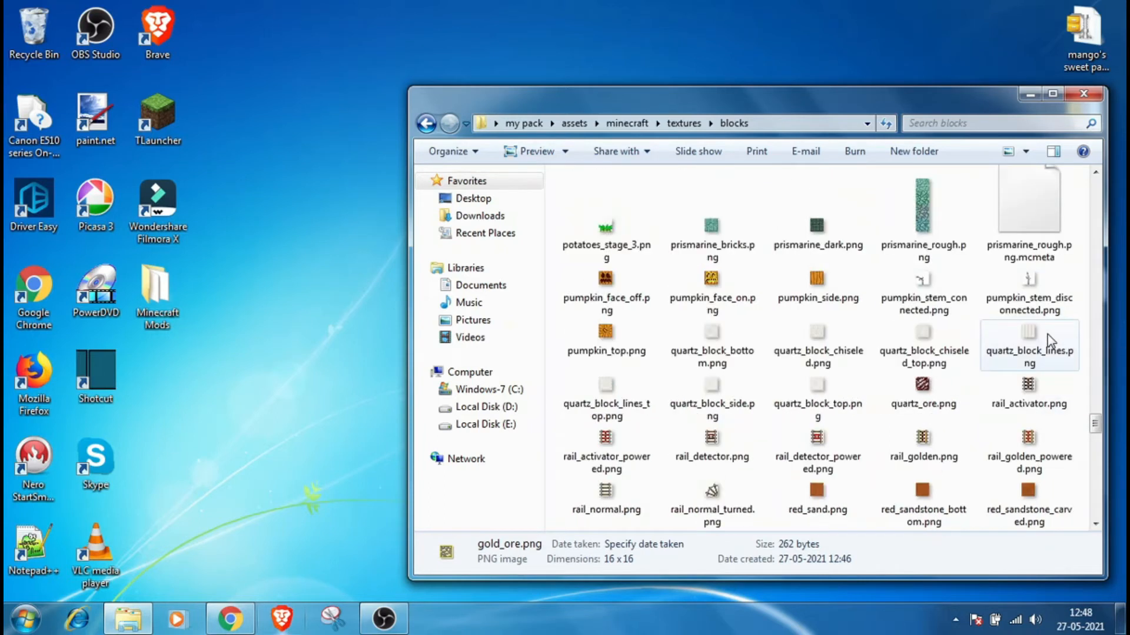
{"action": "scroll", "coordinate": [1048, 341], "scroll_direction": "down", "scroll_amount": 10}
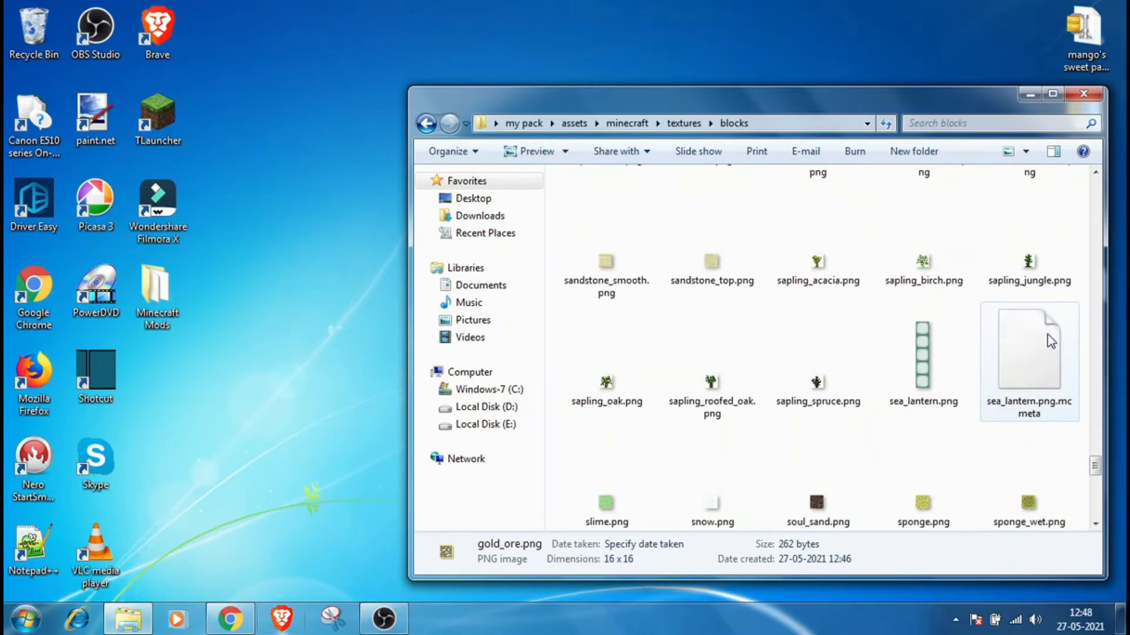
{"action": "scroll", "coordinate": [1051, 341], "scroll_direction": "down", "scroll_amount": 3}
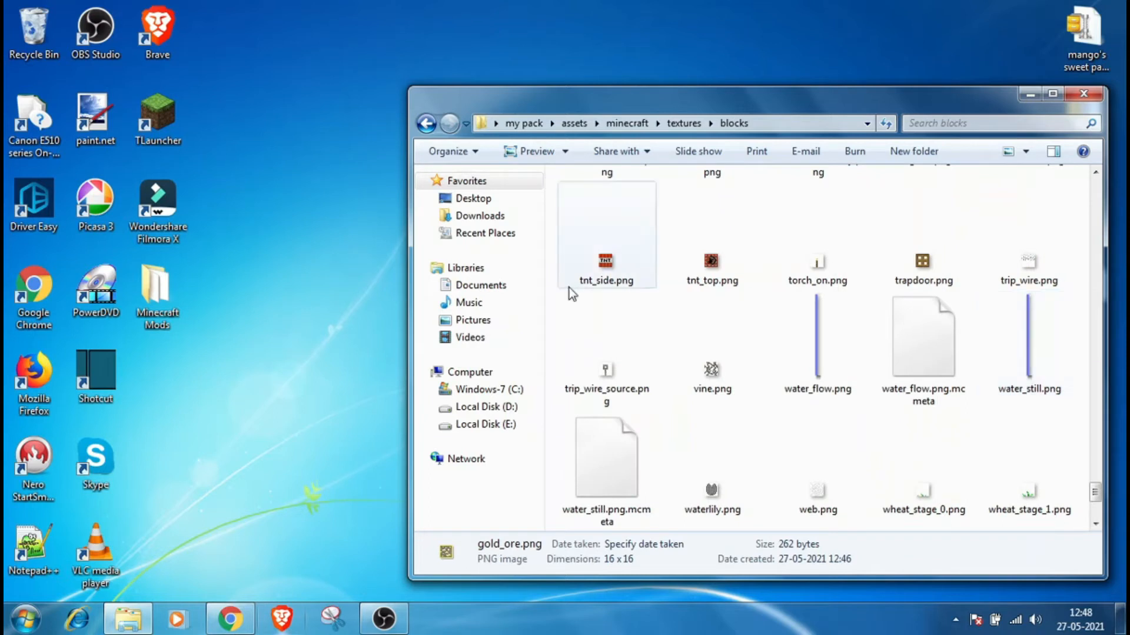
{"action": "left_click", "coordinate": [598, 266]}
{"action": "right_click", "coordinate": [598, 266]}
{"action": "mouse_move", "coordinate": [758, 291]}
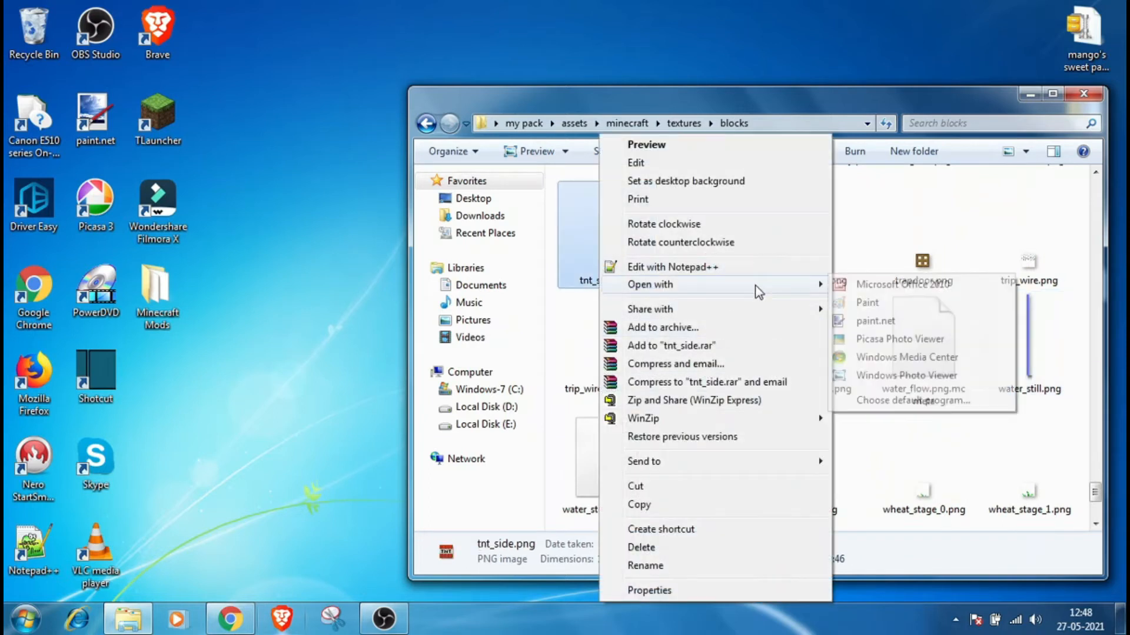
{"action": "left_click", "coordinate": [885, 321]}
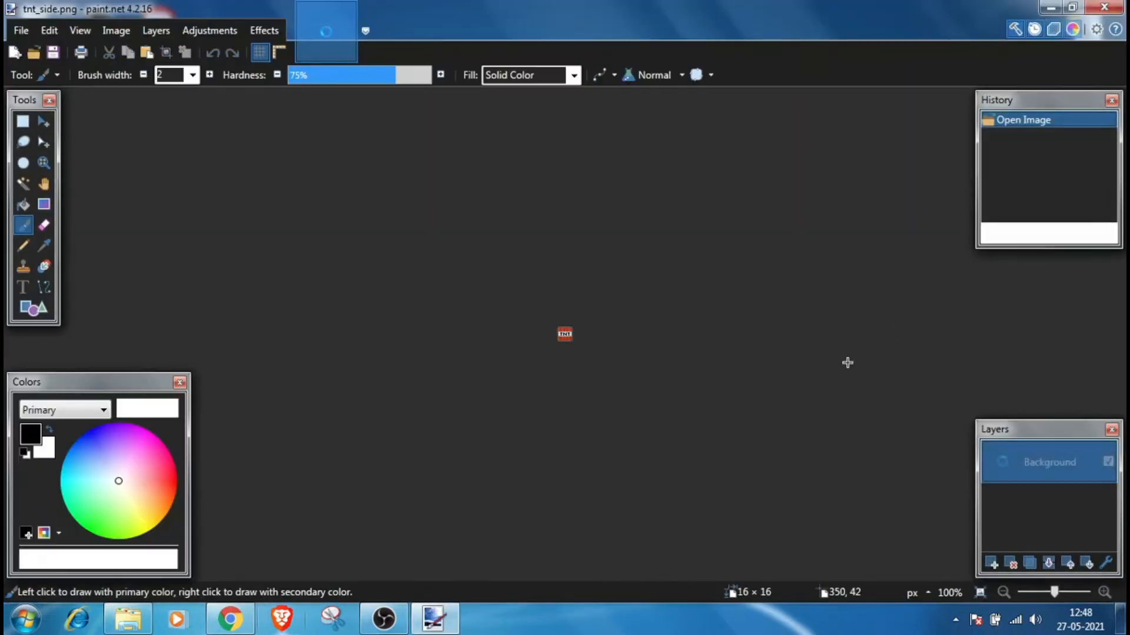
Step: Paint over the TNT lettering on the tnt_side label and draw LOL in black pixels instead
{"action": "scroll", "coordinate": [576, 349], "scroll_direction": "up", "scroll_amount": 5}
{"action": "scroll", "coordinate": [547, 341], "scroll_direction": "up", "scroll_amount": 6}
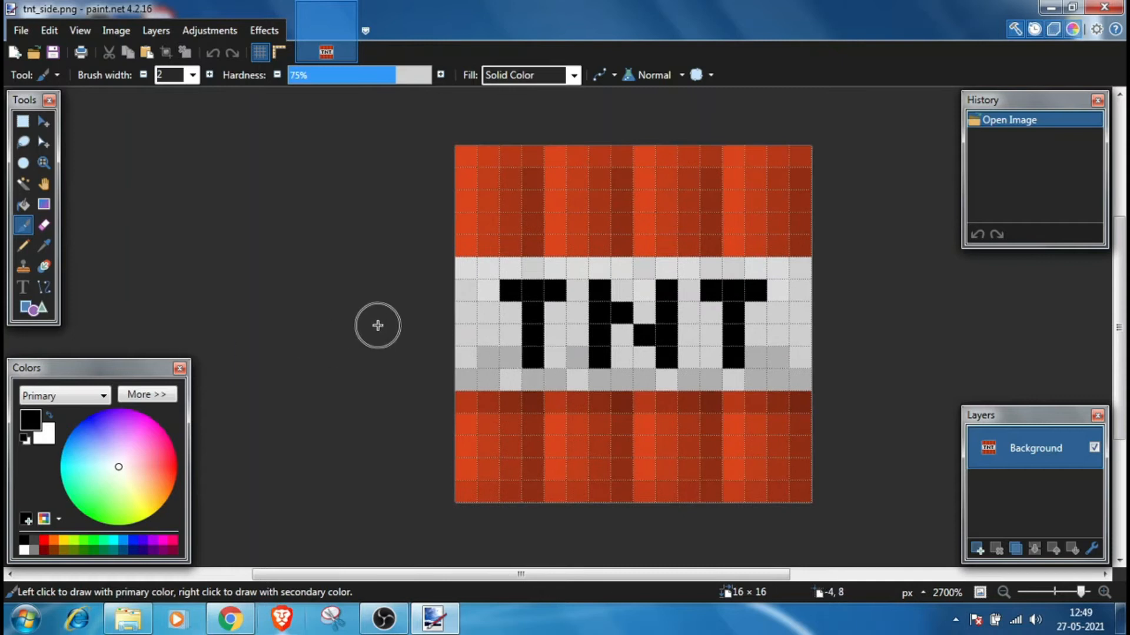
{"action": "key", "text": "p"}
{"action": "mouse_move", "coordinate": [517, 280]}
{"action": "left_mouse_down"}
{"action": "mouse_move", "coordinate": [519, 365]}
{"action": "mouse_move", "coordinate": [773, 350]}
{"action": "mouse_move", "coordinate": [775, 291]}
{"action": "mouse_move", "coordinate": [535, 288]}
{"action": "mouse_move", "coordinate": [532, 330]}
{"action": "mouse_move", "coordinate": [544, 317]}
{"action": "mouse_move", "coordinate": [552, 334]}
{"action": "mouse_move", "coordinate": [565, 304]}
{"action": "mouse_move", "coordinate": [585, 344]}
{"action": "mouse_move", "coordinate": [583, 325]}
{"action": "mouse_move", "coordinate": [626, 314]}
{"action": "mouse_move", "coordinate": [751, 318]}
{"action": "mouse_move", "coordinate": [732, 331]}
{"action": "mouse_move", "coordinate": [590, 330]}
{"action": "left_mouse_up"}
{"action": "mouse_move", "coordinate": [522, 347]}
{"action": "left_mouse_down"}
{"action": "mouse_move", "coordinate": [534, 379]}
{"action": "mouse_move", "coordinate": [787, 373]}
{"action": "left_mouse_up"}
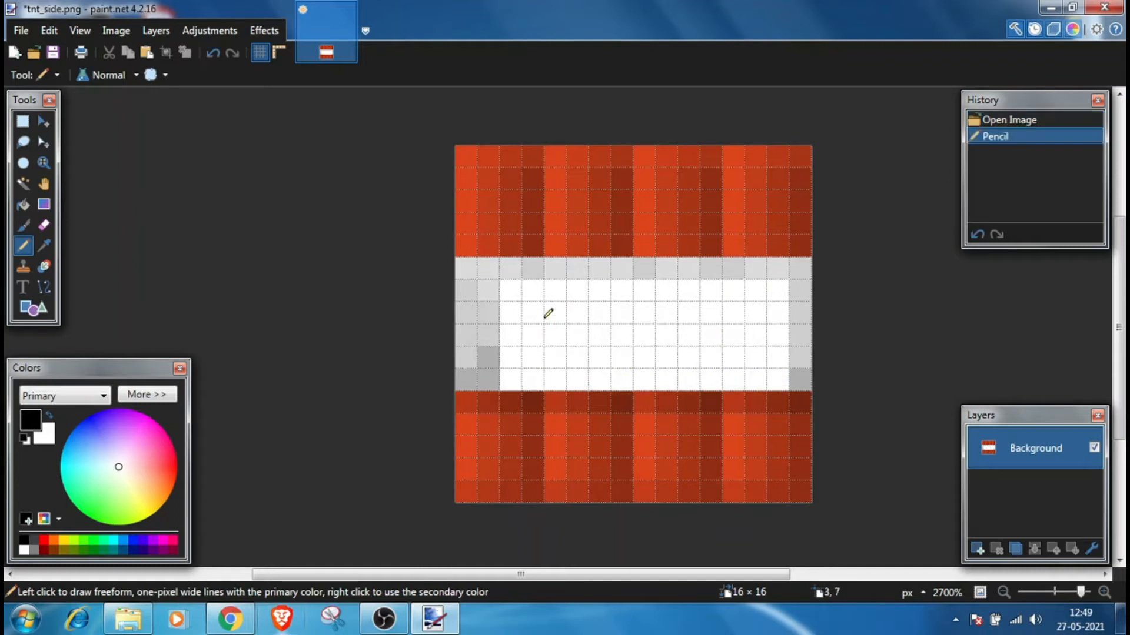
{"action": "mouse_move", "coordinate": [512, 293]}
{"action": "left_mouse_down"}
{"action": "mouse_move", "coordinate": [510, 357]}
{"action": "mouse_move", "coordinate": [554, 361]}
{"action": "mouse_move", "coordinate": [609, 290]}
{"action": "mouse_move", "coordinate": [634, 289]}
{"action": "mouse_move", "coordinate": [643, 364]}
{"action": "mouse_move", "coordinate": [617, 377]}
{"action": "mouse_move", "coordinate": [660, 380]}
{"action": "left_mouse_up"}
{"action": "mouse_move", "coordinate": [689, 290]}
{"action": "left_mouse_down"}
{"action": "mouse_move", "coordinate": [692, 356]}
{"action": "mouse_move", "coordinate": [739, 357]}
{"action": "left_mouse_up"}
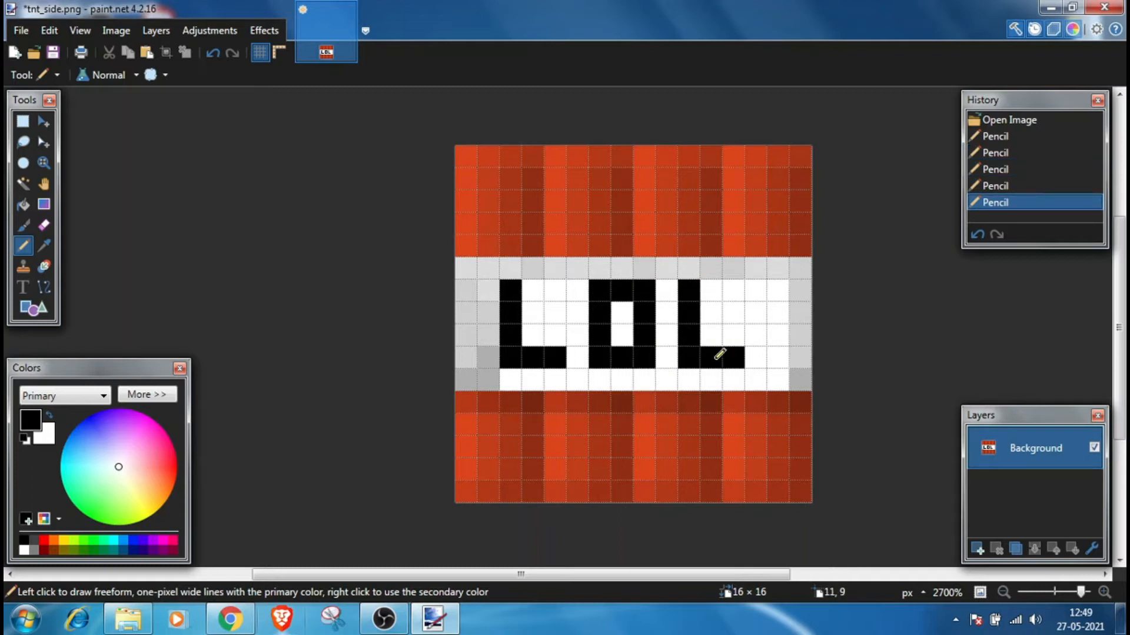
Step: Pick the label's light grey and repaint the white label background around LOL in that grey
{"action": "key", "text": "k"}
{"action": "left_click", "coordinate": [555, 269]}
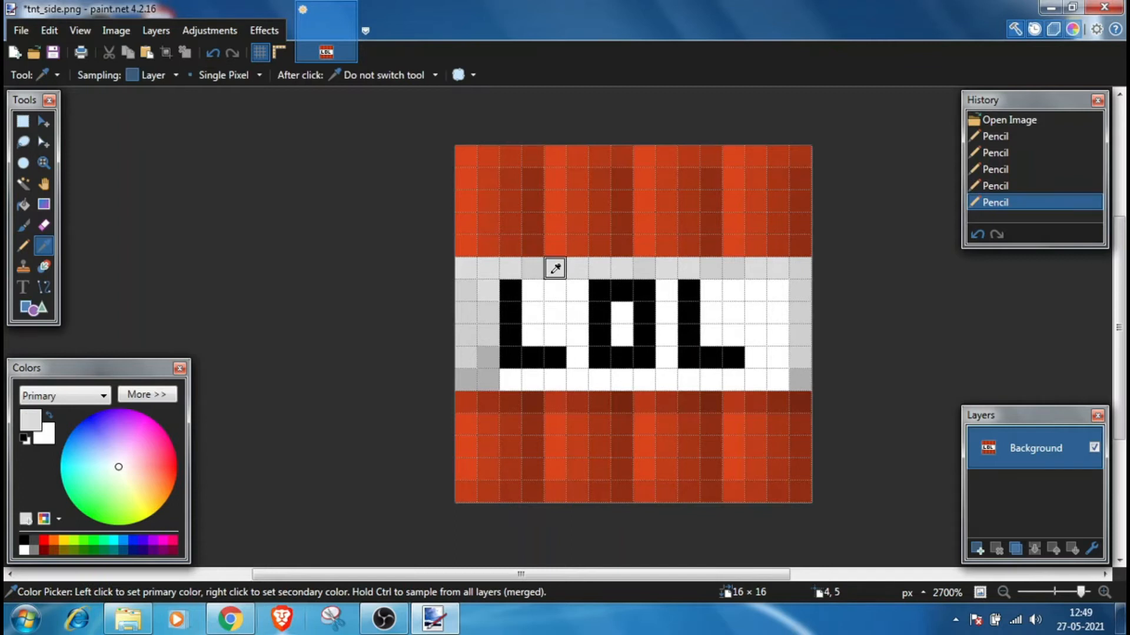
{"action": "key", "text": "p"}
{"action": "mouse_move", "coordinate": [573, 288]}
{"action": "left_mouse_down"}
{"action": "mouse_move", "coordinate": [535, 291]}
{"action": "mouse_move", "coordinate": [536, 312]}
{"action": "mouse_move", "coordinate": [579, 320]}
{"action": "mouse_move", "coordinate": [586, 369]}
{"action": "mouse_move", "coordinate": [519, 382]}
{"action": "mouse_move", "coordinate": [775, 381]}
{"action": "mouse_move", "coordinate": [773, 303]}
{"action": "mouse_move", "coordinate": [762, 289]}
{"action": "mouse_move", "coordinate": [757, 355]}
{"action": "mouse_move", "coordinate": [744, 328]}
{"action": "mouse_move", "coordinate": [721, 336]}
{"action": "mouse_move", "coordinate": [708, 318]}
{"action": "mouse_move", "coordinate": [726, 312]}
{"action": "mouse_move", "coordinate": [734, 289]}
{"action": "mouse_move", "coordinate": [669, 285]}
{"action": "mouse_move", "coordinate": [663, 369]}
{"action": "left_mouse_up"}
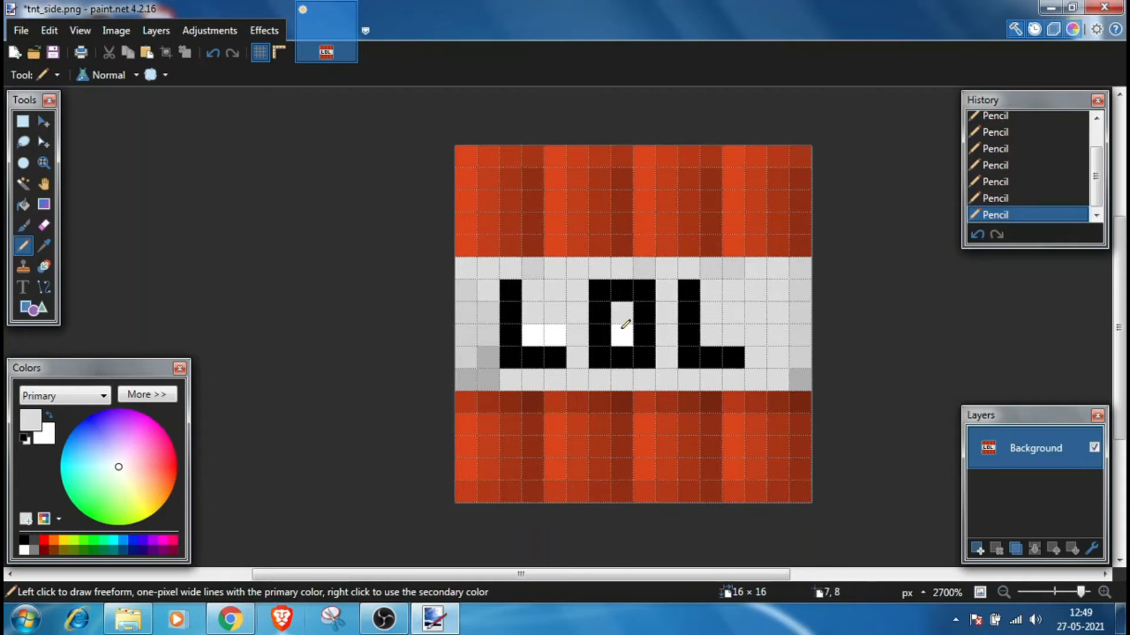
{"action": "left_click_drag", "start_coordinate": [554, 333], "coordinate": [538, 336]}
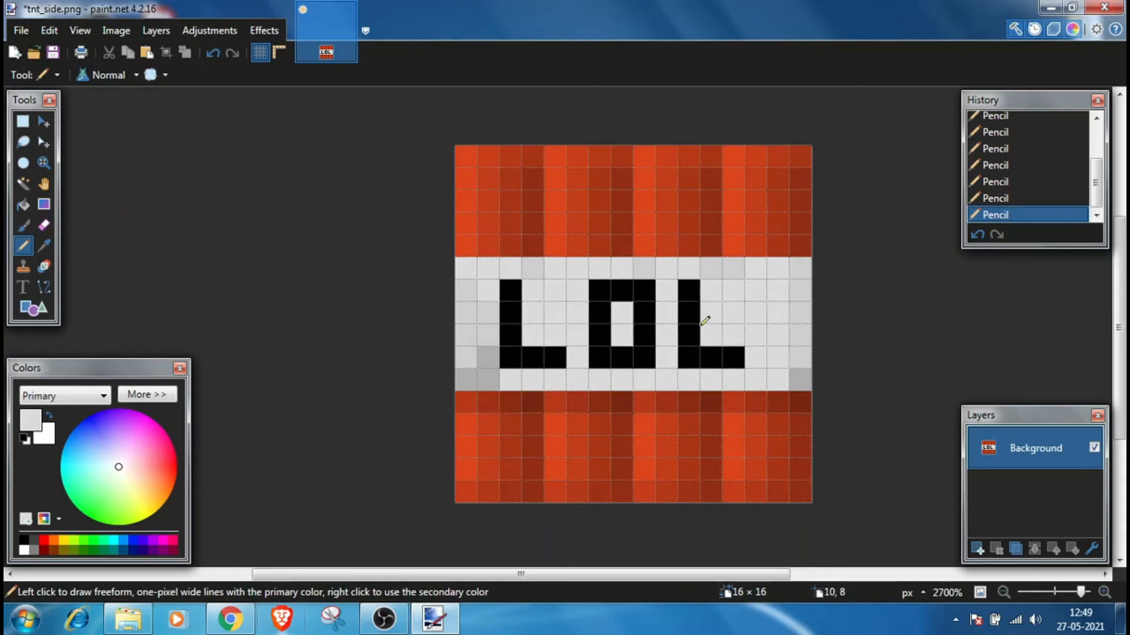
Step: Save tnt_side.png with the default PNG settings and close paint.net
{"action": "key", "text": "ctrl+s"}
{"action": "left_click", "coordinate": [698, 448]}
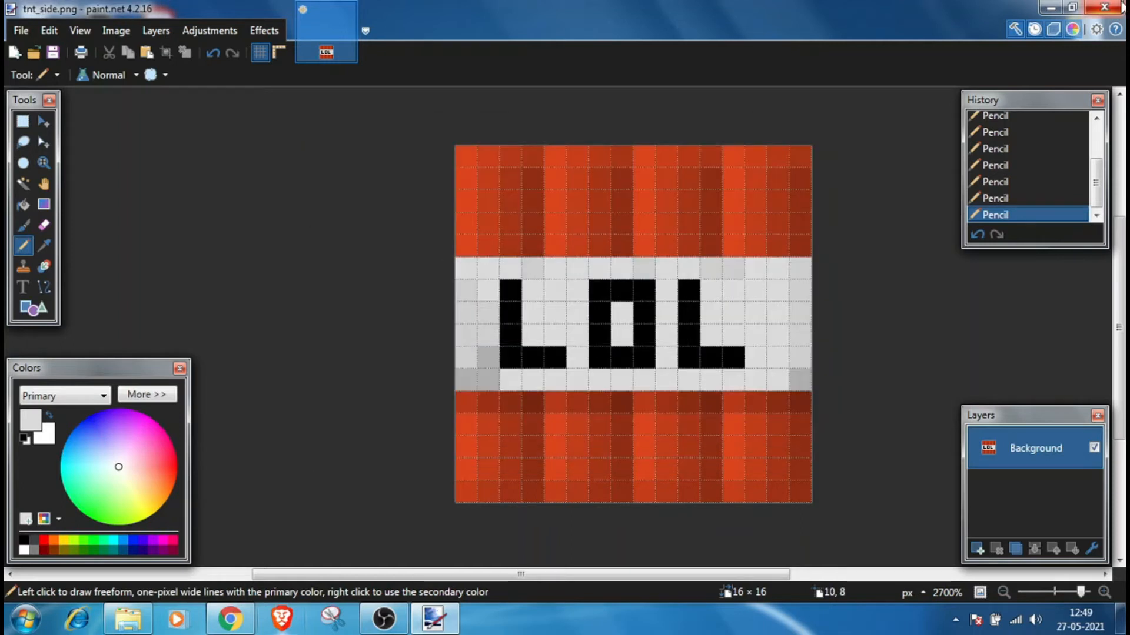
{"action": "left_click", "coordinate": [1106, 7]}
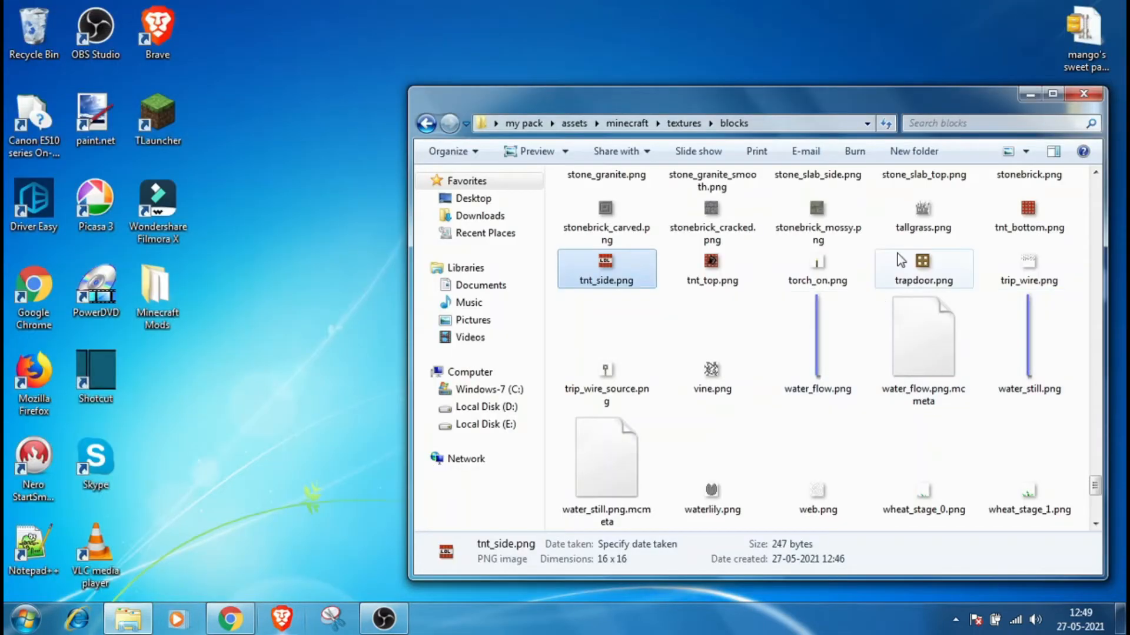
Step: Open the textures\items folder of the pack and scroll through the item texture images
{"action": "scroll", "coordinate": [853, 264], "scroll_direction": "up", "scroll_amount": 5}
{"action": "left_click", "coordinate": [684, 123]}
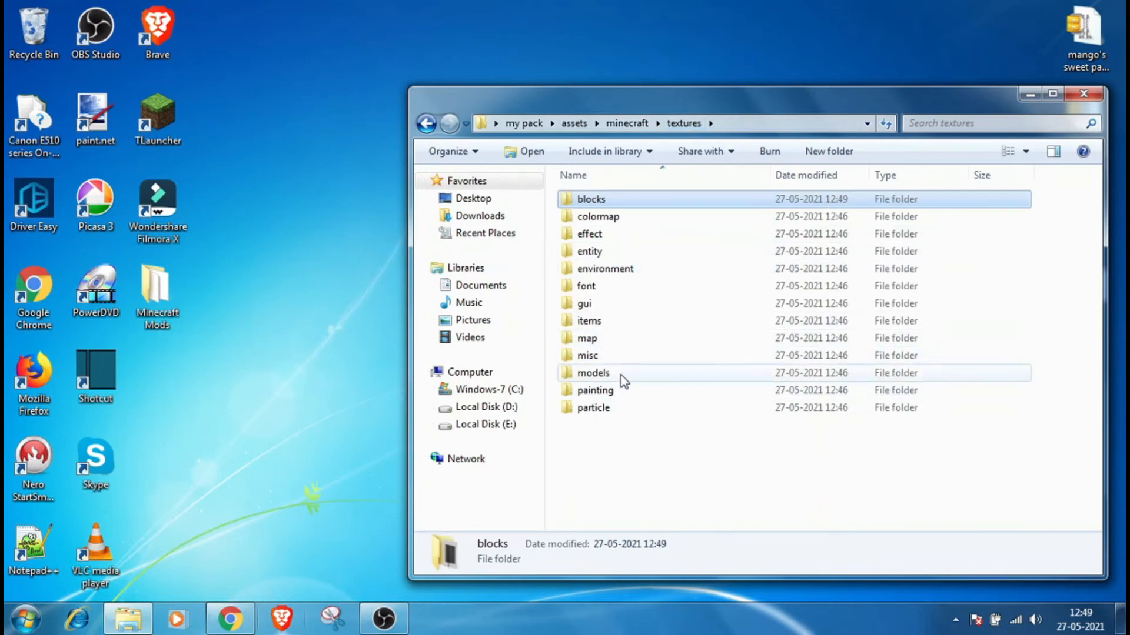
{"action": "double_click", "coordinate": [618, 322]}
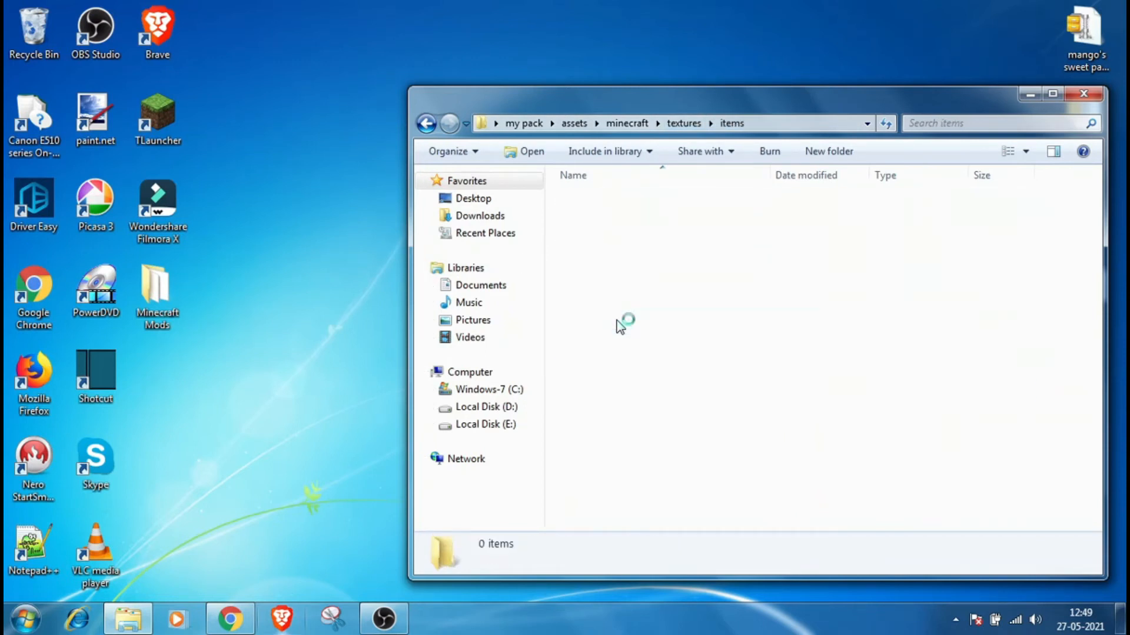
{"action": "scroll", "coordinate": [906, 313], "scroll_direction": "down", "scroll_amount": 4}
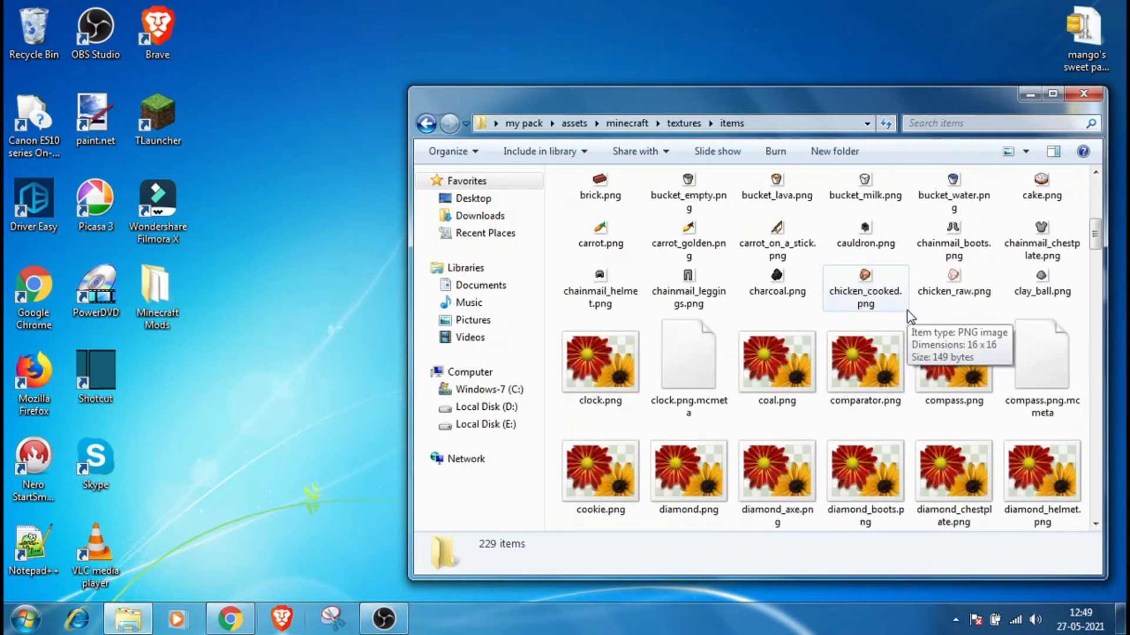
{"action": "scroll", "coordinate": [910, 316], "scroll_direction": "down", "scroll_amount": 3}
{"action": "scroll", "coordinate": [910, 316], "scroll_direction": "up", "scroll_amount": 4}
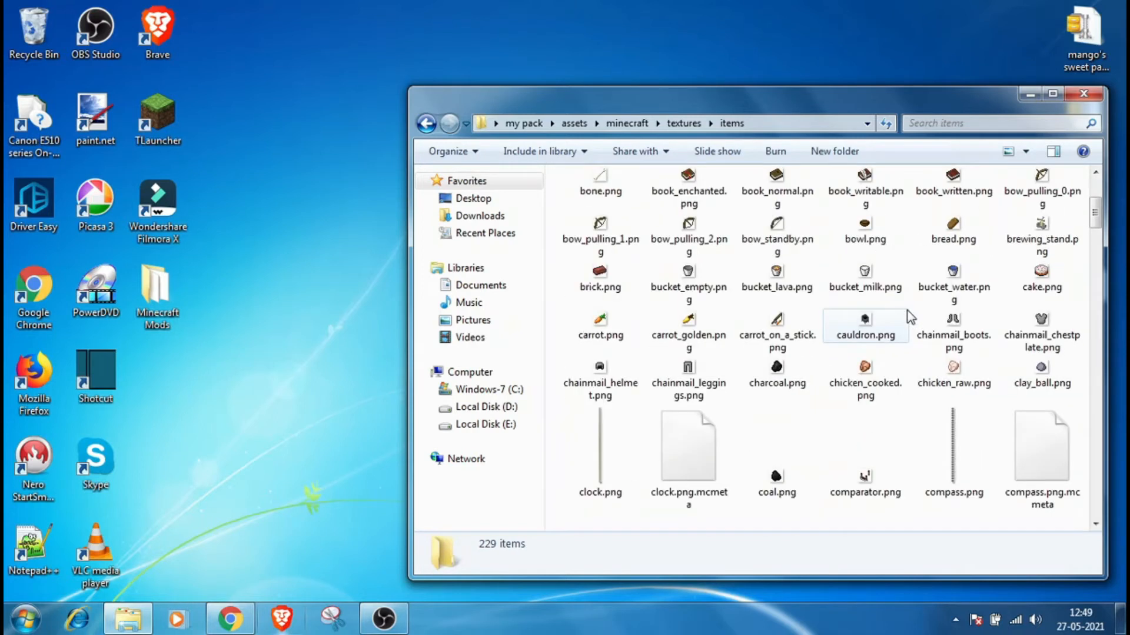
{"action": "scroll", "coordinate": [910, 318], "scroll_direction": "up", "scroll_amount": 2}
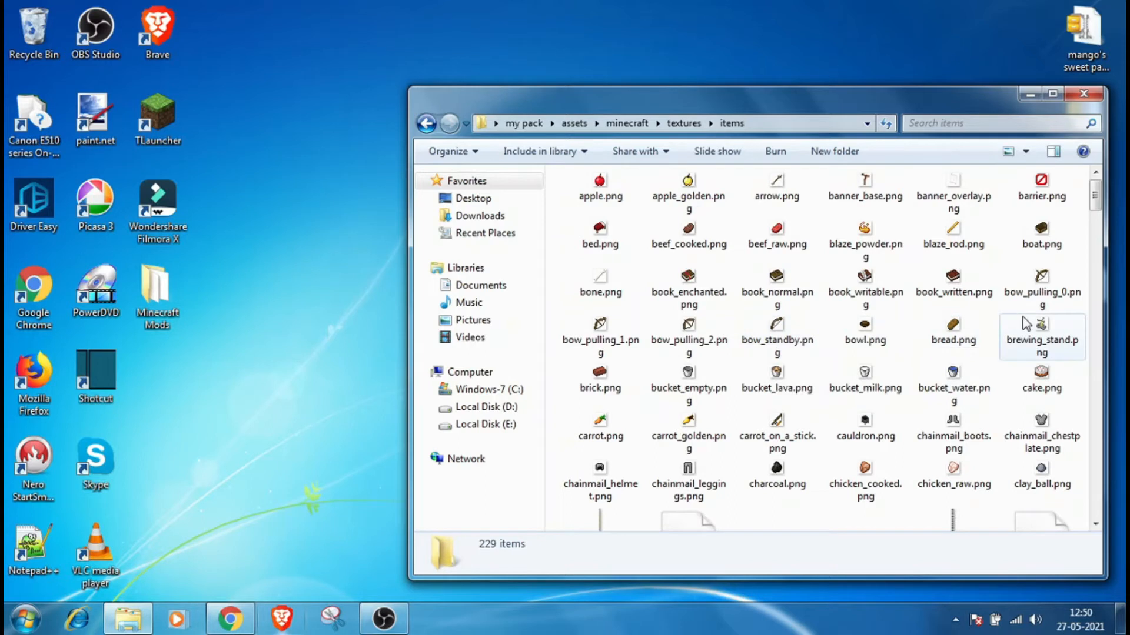
{"action": "scroll", "coordinate": [915, 326], "scroll_direction": "down", "scroll_amount": 3}
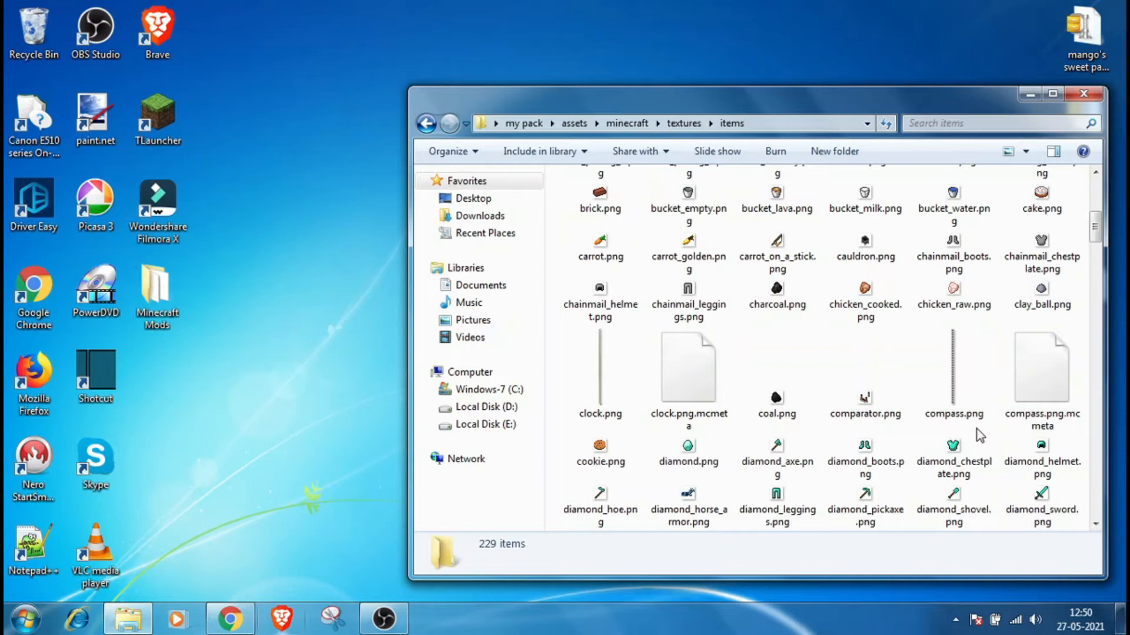
{"action": "scroll", "coordinate": [847, 412], "scroll_direction": "down", "scroll_amount": 3}
Step: Open diamond_hoe.png from the items textures folder in paint.net
{"action": "right_click", "coordinate": [599, 327]}
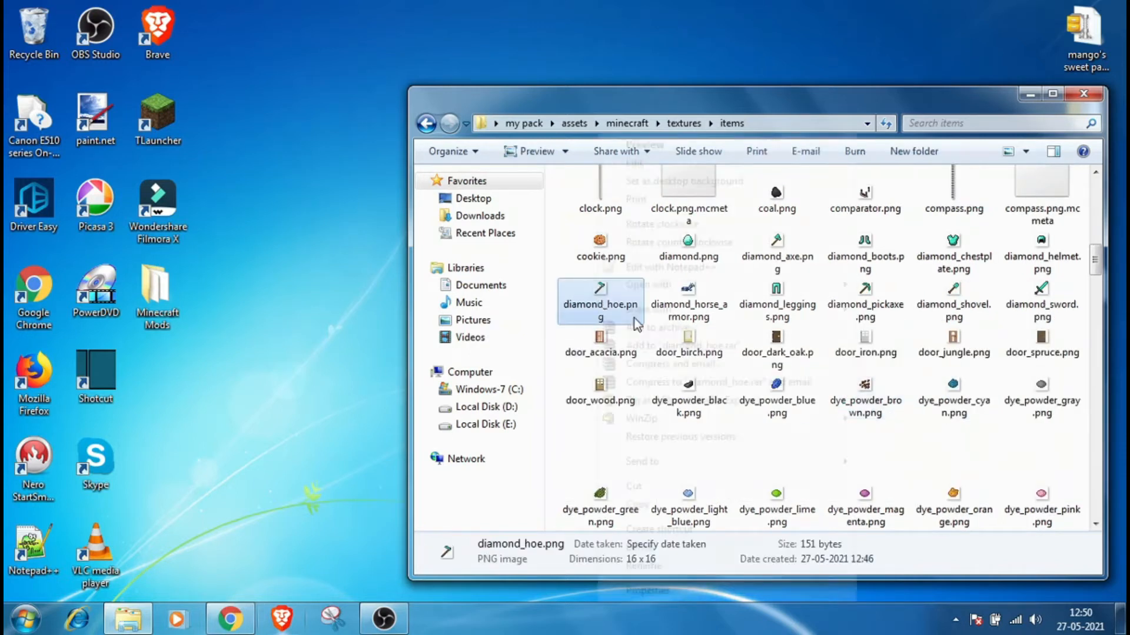
{"action": "mouse_move", "coordinate": [750, 285]}
{"action": "left_click", "coordinate": [911, 320]}
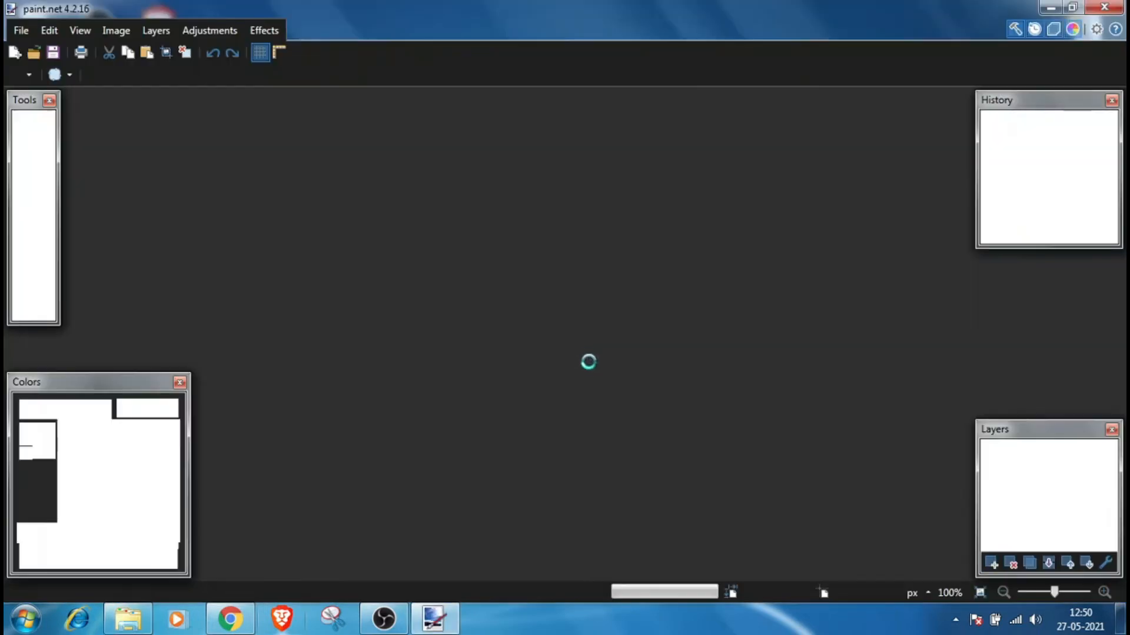
Step: Zoom in, pick red as primary and blue as secondary colour, and redraw the hoe head's outer edge pixels red with the Pencil
{"action": "scroll", "coordinate": [563, 334], "scroll_direction": "up", "scroll_amount": 10}
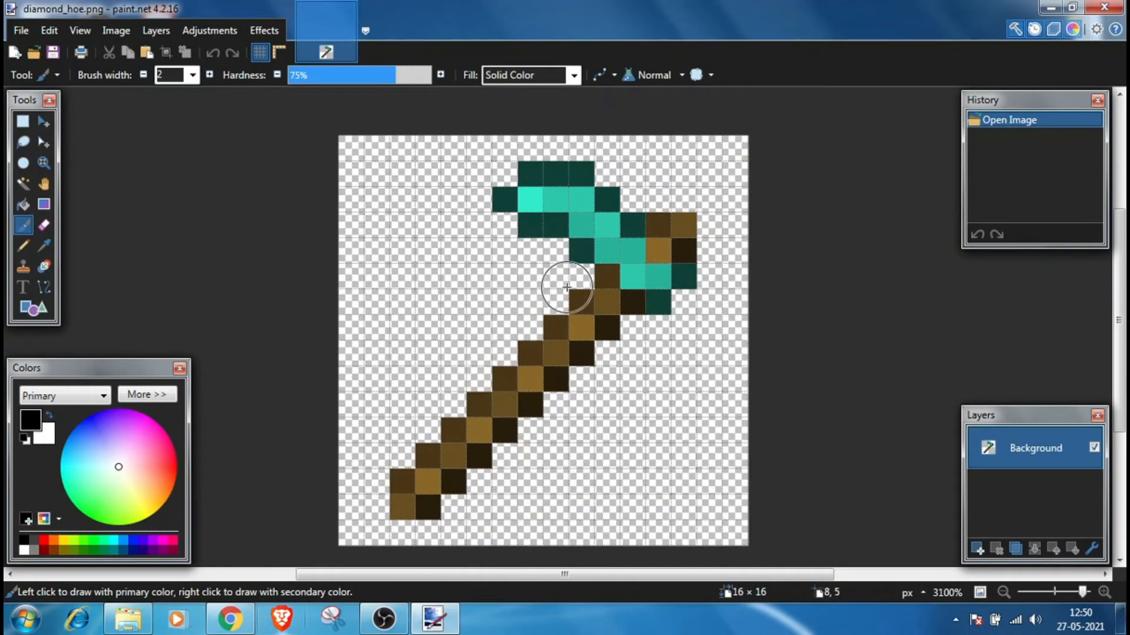
{"action": "scroll", "coordinate": [618, 288], "scroll_direction": "up", "scroll_amount": 1}
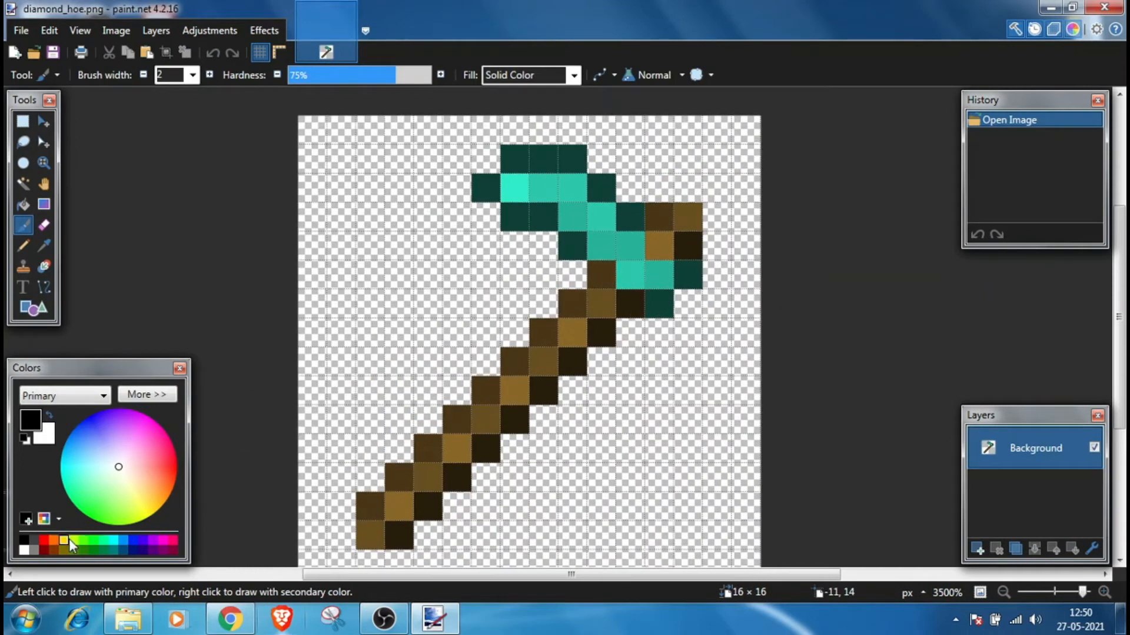
{"action": "left_click", "coordinate": [47, 540]}
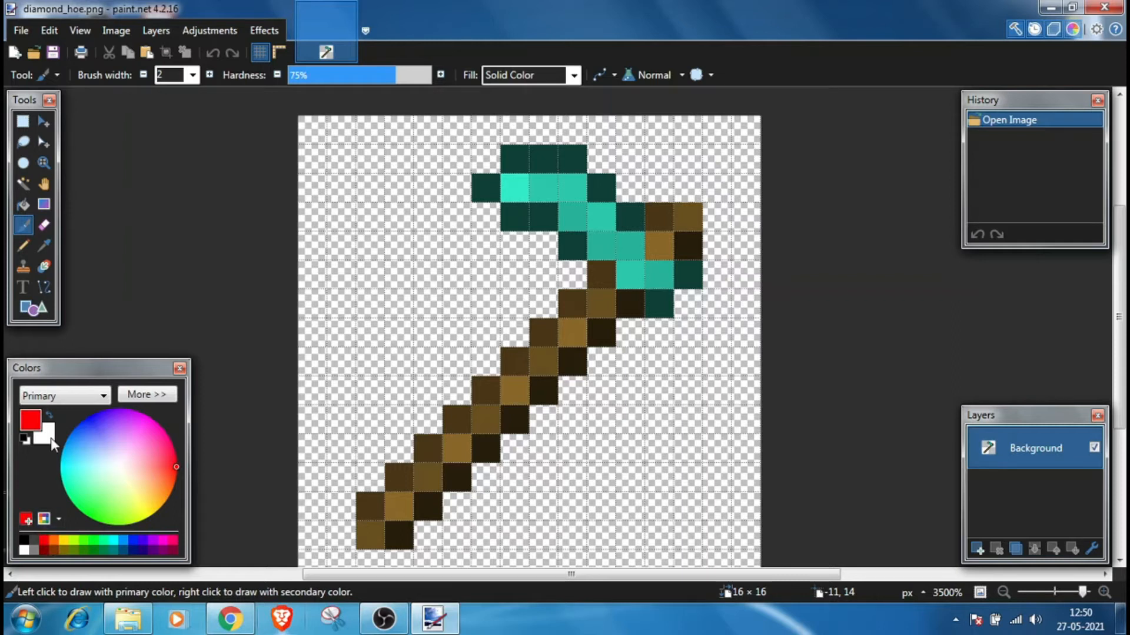
{"action": "right_click", "coordinate": [135, 539]}
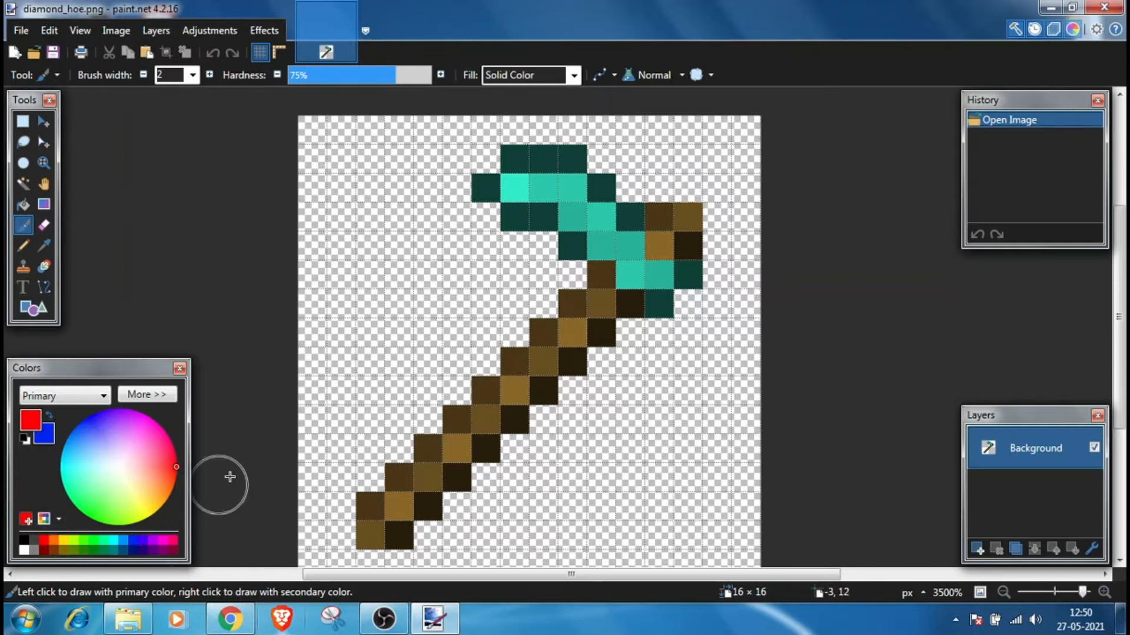
{"action": "key", "text": "p"}
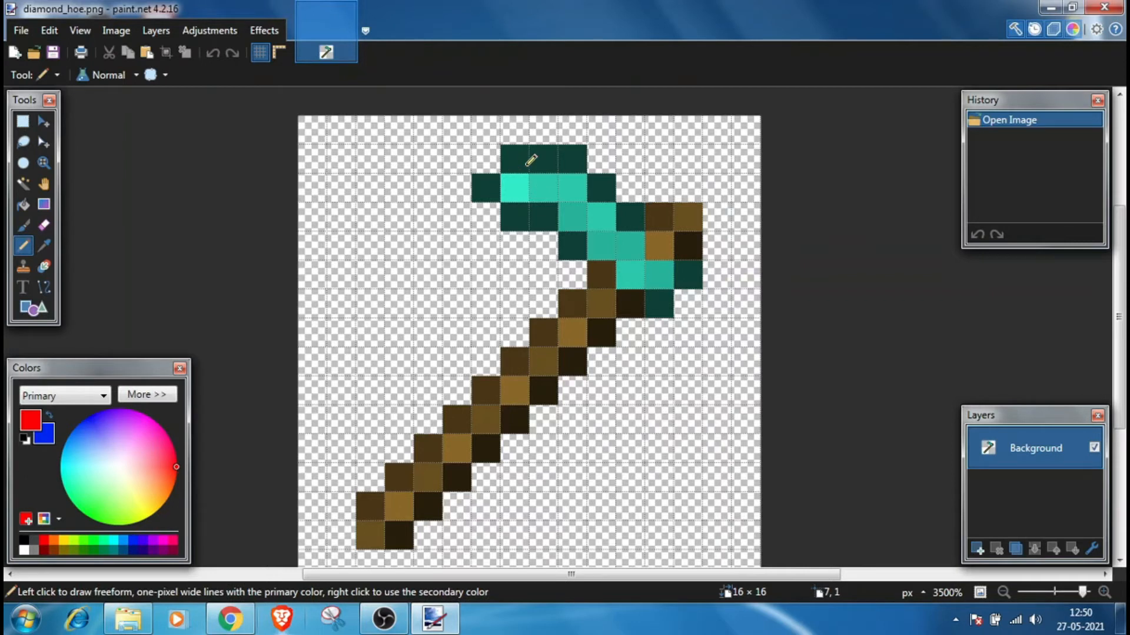
{"action": "left_click_drag", "start_coordinate": [525, 162], "coordinate": [574, 159]}
{"action": "left_click", "coordinate": [601, 188]}
{"action": "left_click", "coordinate": [630, 216]}
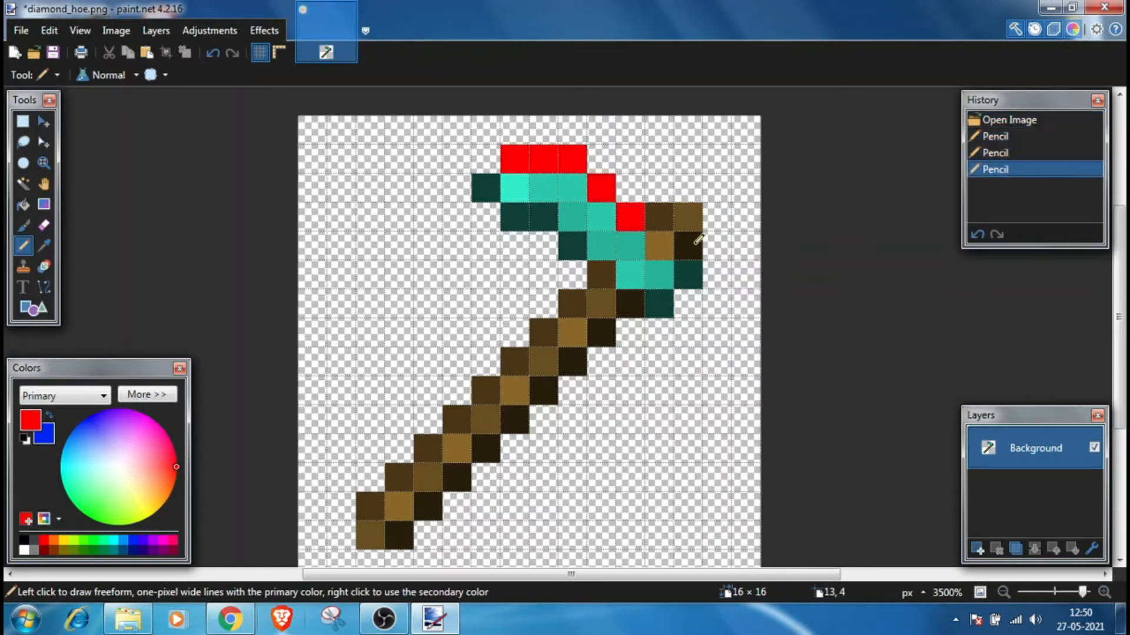
{"action": "left_click", "coordinate": [697, 242]}
{"action": "key", "text": "ctrl+z"}
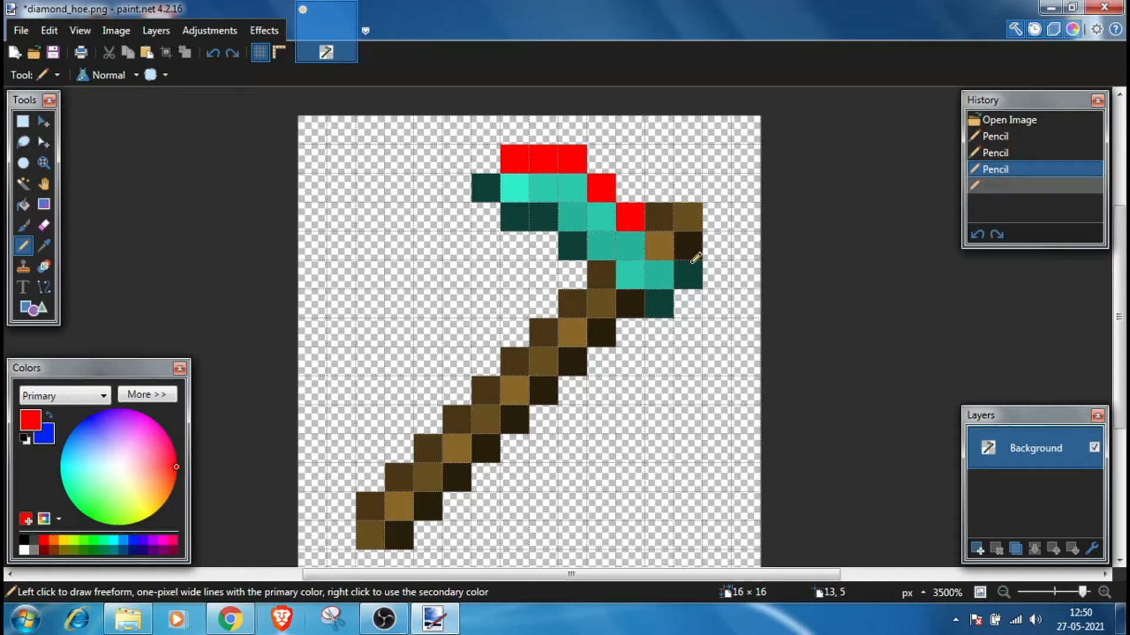
{"action": "left_click", "coordinate": [687, 274]}
{"action": "left_click", "coordinate": [659, 304]}
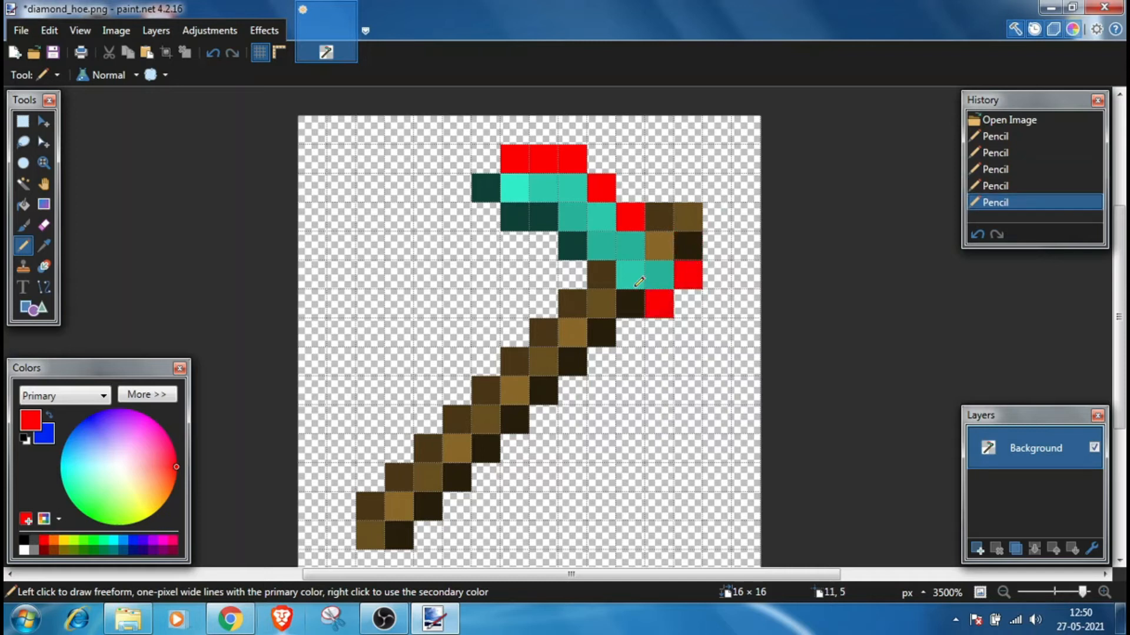
Step: Recolour the inner cyan pixels of the hoe head blue with the Pencil
{"action": "left_click", "coordinate": [582, 250]}
{"action": "left_click", "coordinate": [544, 216]}
{"action": "left_click", "coordinate": [514, 216]}
{"action": "left_click", "coordinate": [486, 187]}
{"action": "mouse_move", "coordinate": [523, 178]}
{"action": "left_mouse_down"}
{"action": "mouse_move", "coordinate": [574, 182]}
{"action": "mouse_move", "coordinate": [624, 241]}
{"action": "mouse_move", "coordinate": [632, 275]}
{"action": "mouse_move", "coordinate": [663, 275]}
{"action": "left_mouse_up"}
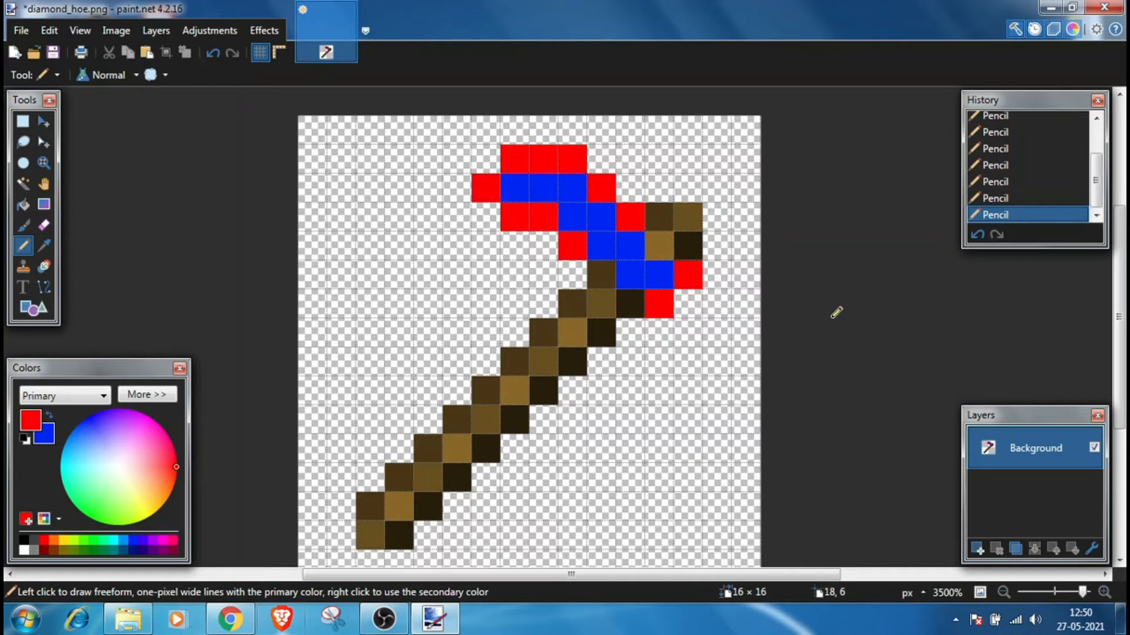
Step: Save diamond_hoe.png and close paint.net
{"action": "key", "text": "ctrl+s"}
{"action": "left_click", "coordinate": [706, 447]}
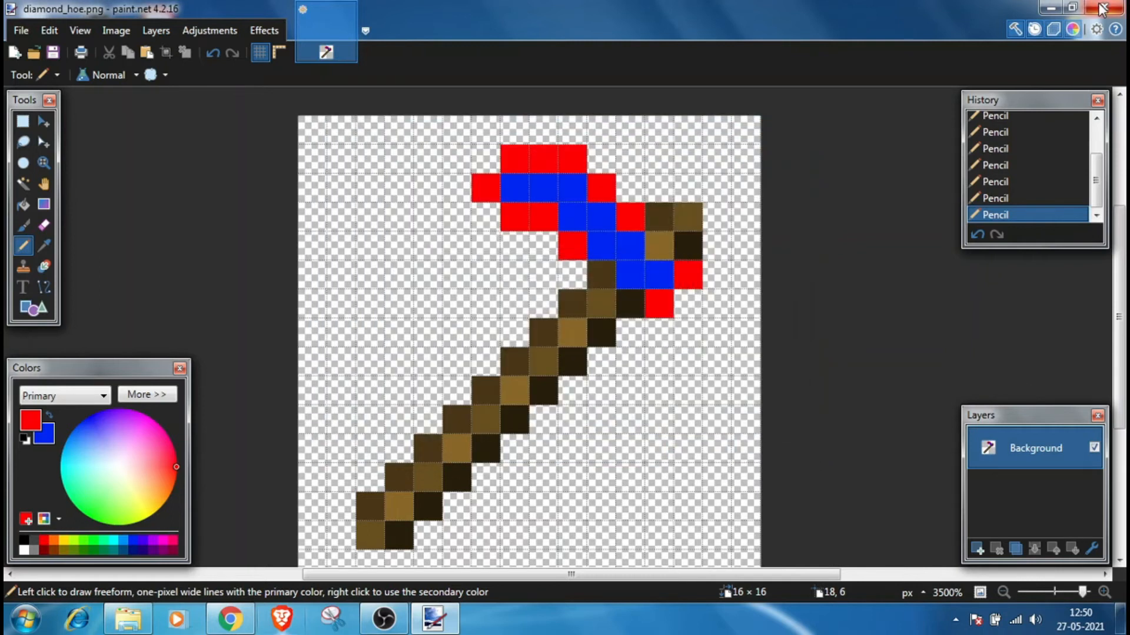
{"action": "left_click", "coordinate": [1101, 8]}
Step: Go back to the pack's root folder, my pack
{"action": "left_click", "coordinate": [383, 619]}
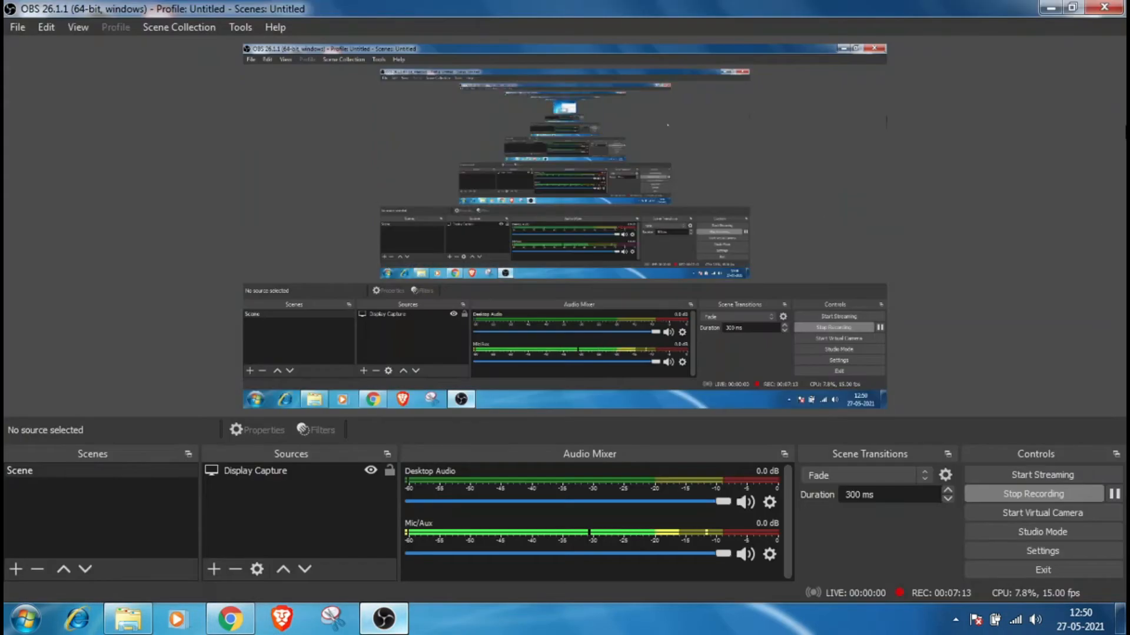
{"action": "left_click", "coordinate": [1050, 9]}
{"action": "scroll", "coordinate": [860, 393], "scroll_direction": "down", "scroll_amount": 5}
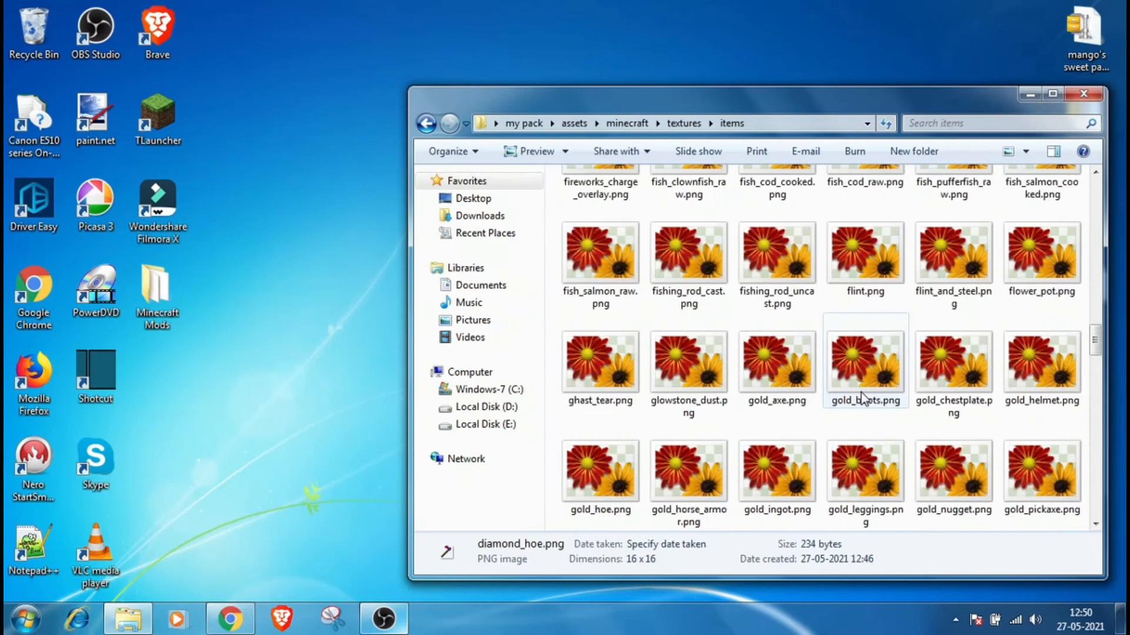
{"action": "scroll", "coordinate": [861, 393], "scroll_direction": "up", "scroll_amount": 15}
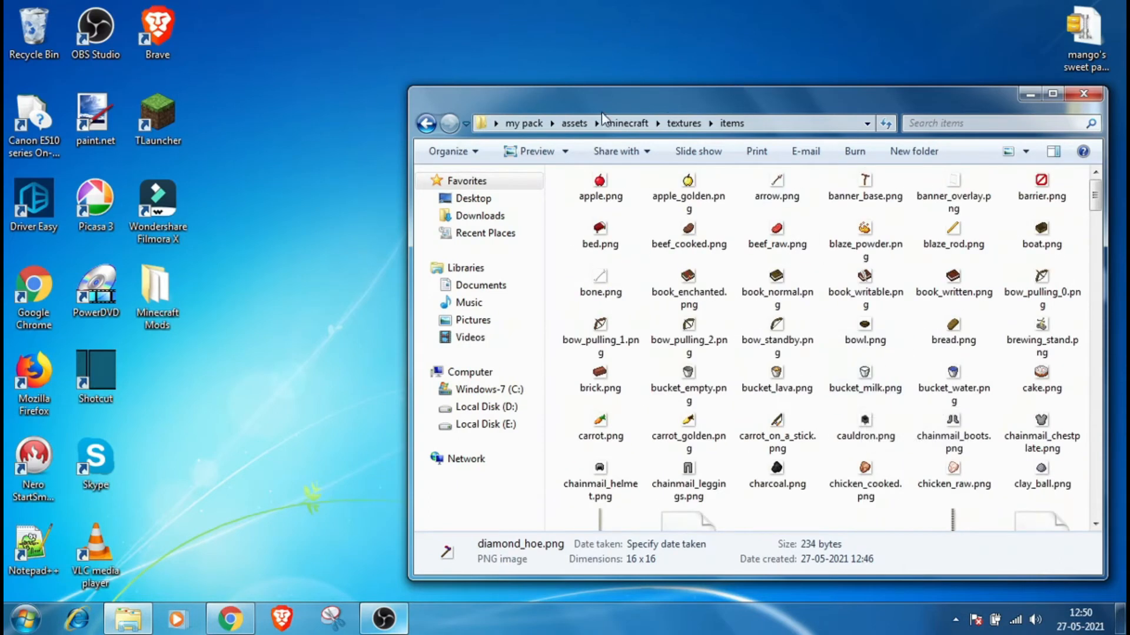
{"action": "left_click", "coordinate": [1085, 94]}
{"action": "double_click", "coordinate": [461, 226]}
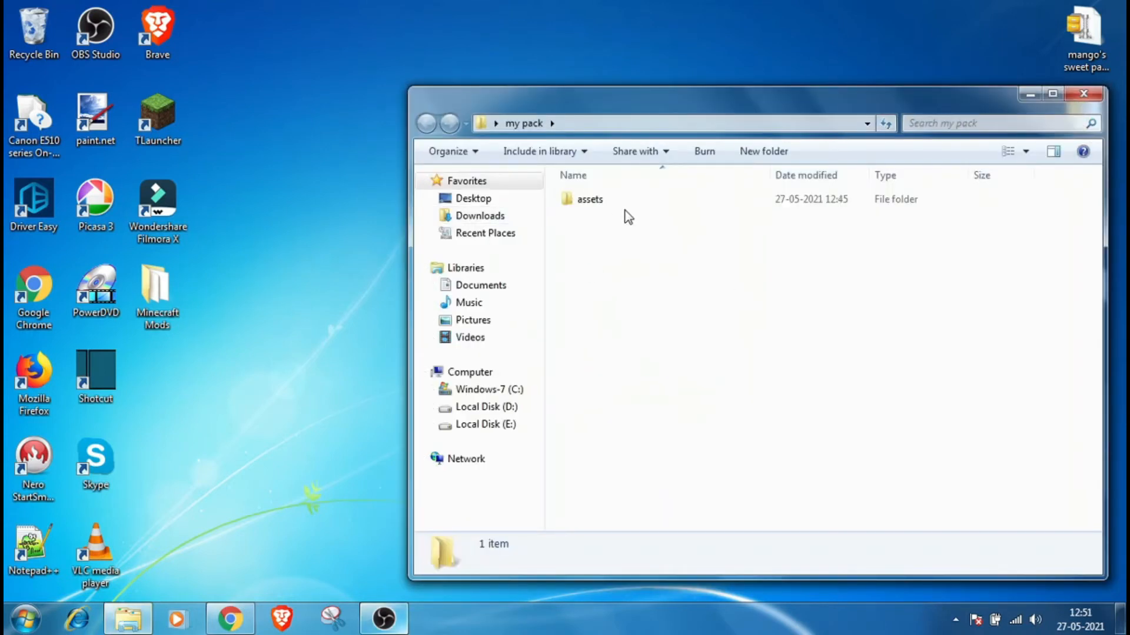
Step: Create a new text document in the my pack folder, keeping its default name
{"action": "right_click", "coordinate": [591, 231]}
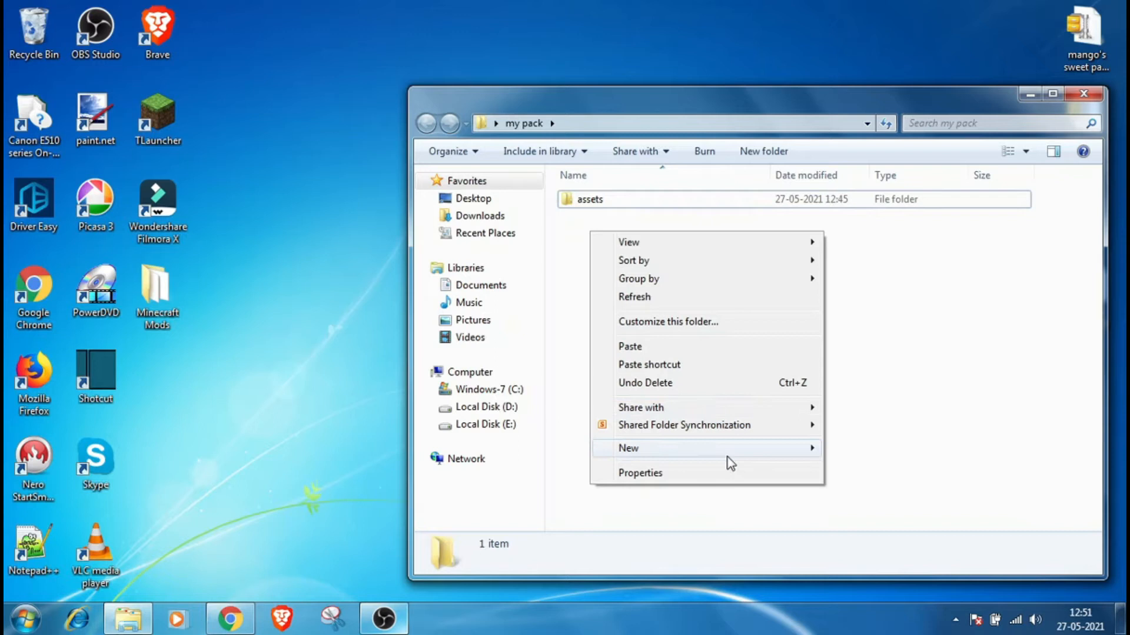
{"action": "mouse_move", "coordinate": [731, 449]}
{"action": "left_click", "coordinate": [849, 381]}
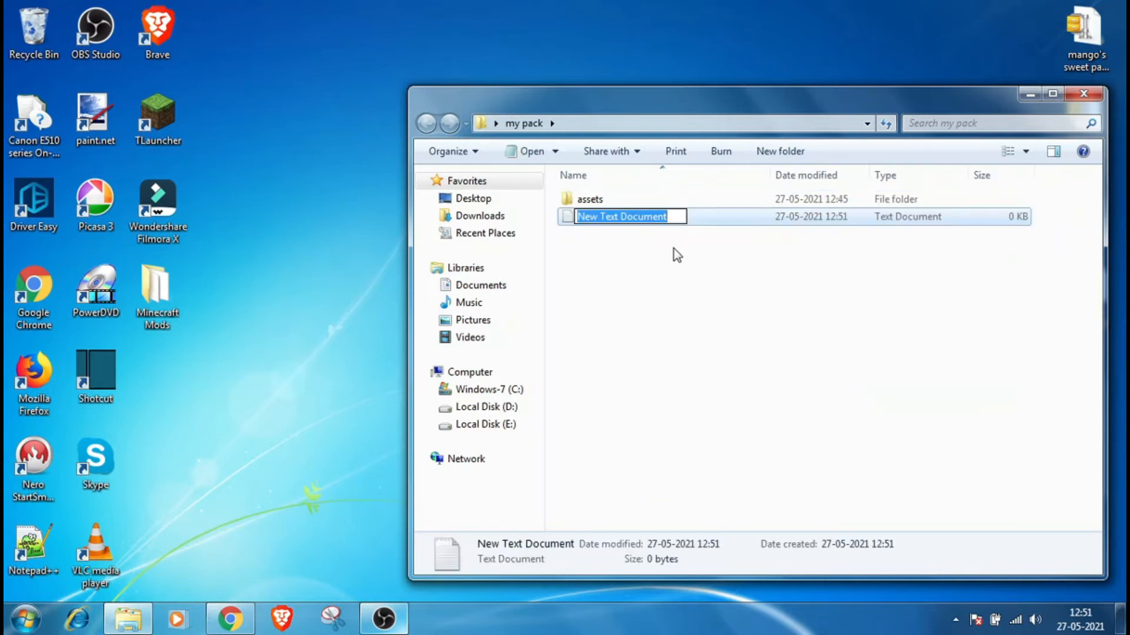
{"action": "left_click", "coordinate": [689, 250]}
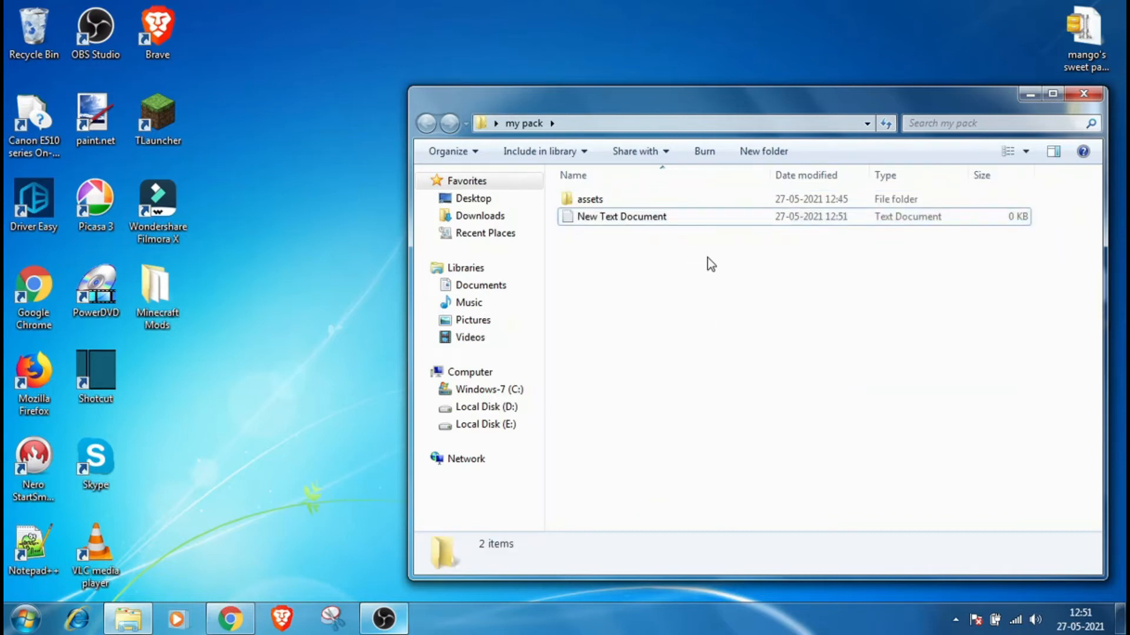
Step: Open the new text document and paste in the pack.mcmeta template copied from the Pastebin page
{"action": "double_click", "coordinate": [681, 216]}
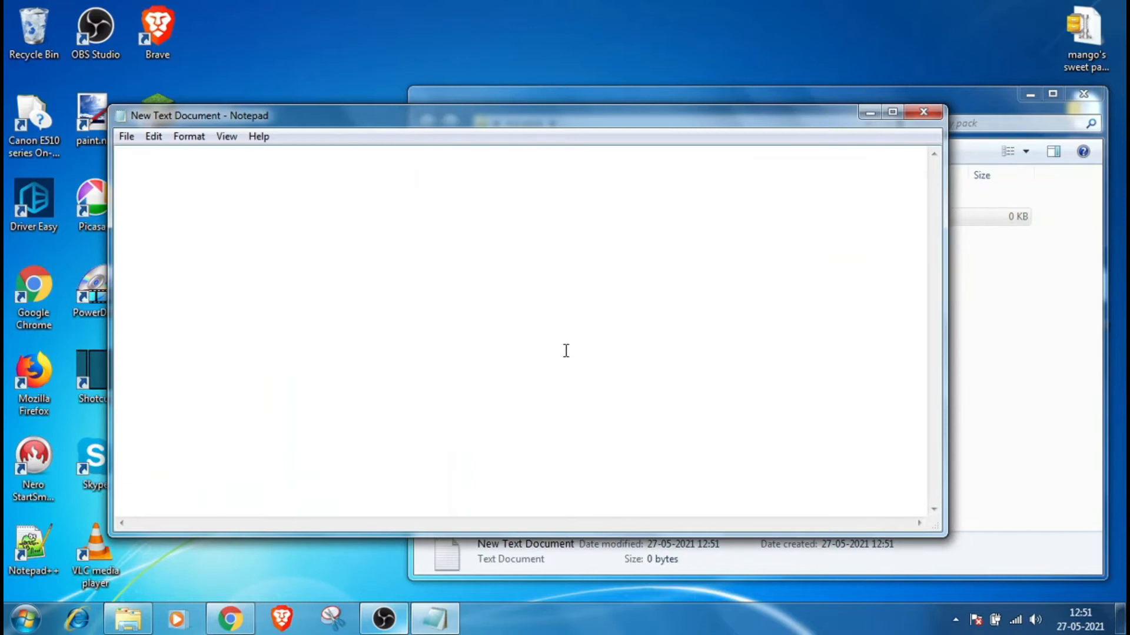
{"action": "left_click", "coordinate": [231, 618]}
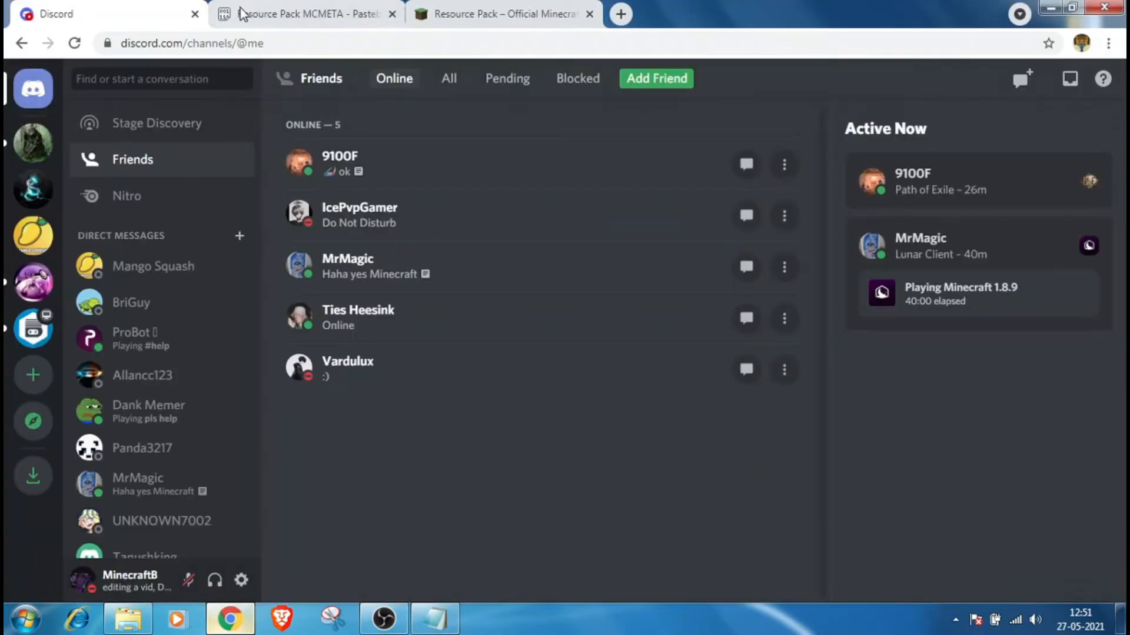
{"action": "left_click", "coordinate": [240, 12]}
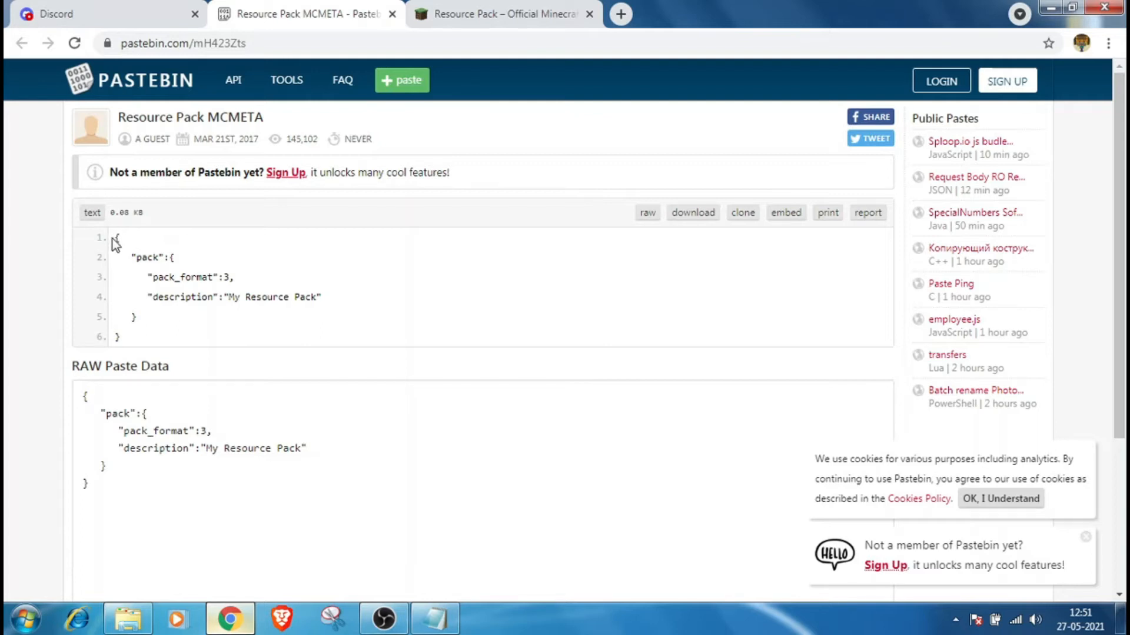
{"action": "left_click_drag", "start_coordinate": [111, 239], "coordinate": [390, 339]}
{"action": "key", "text": "ctrl+c"}
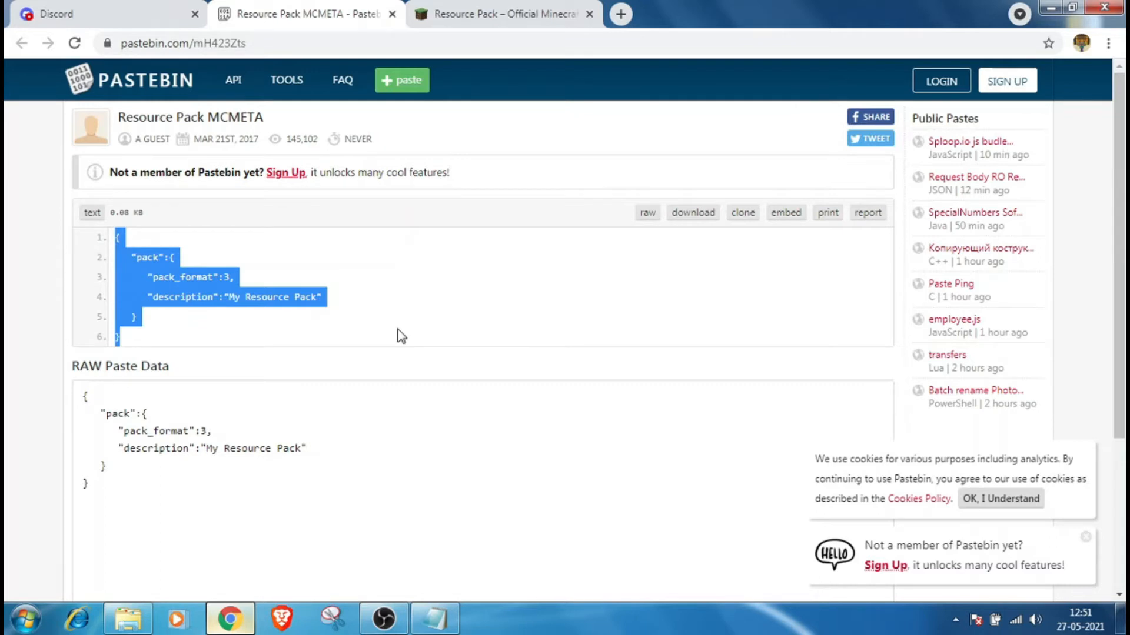
{"action": "left_click", "coordinate": [435, 619]}
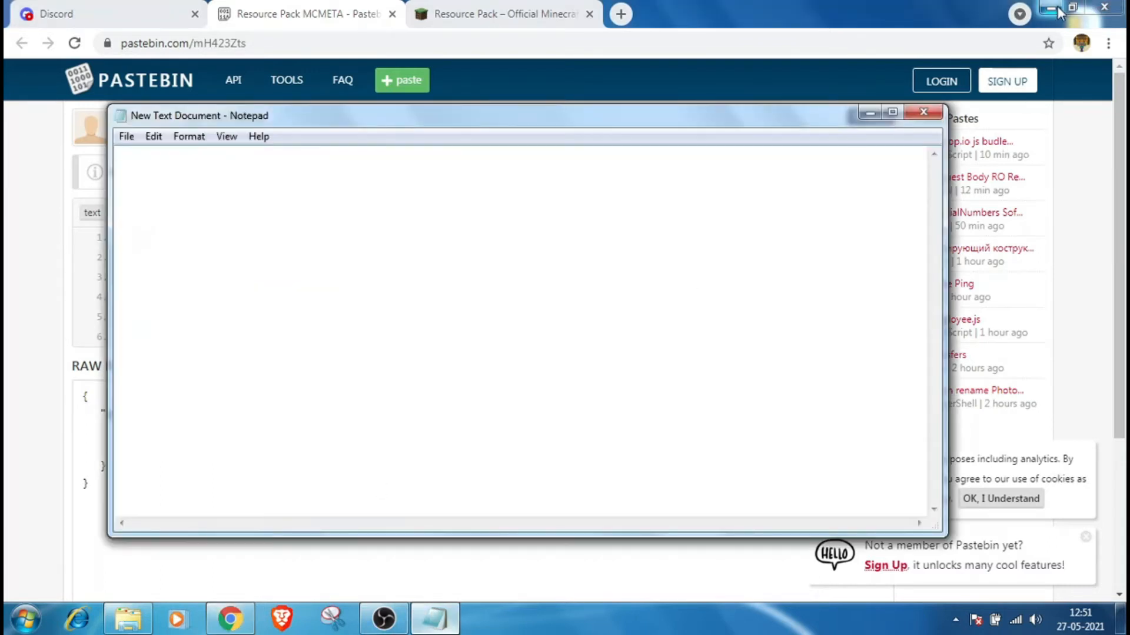
{"action": "left_click", "coordinate": [1054, 8]}
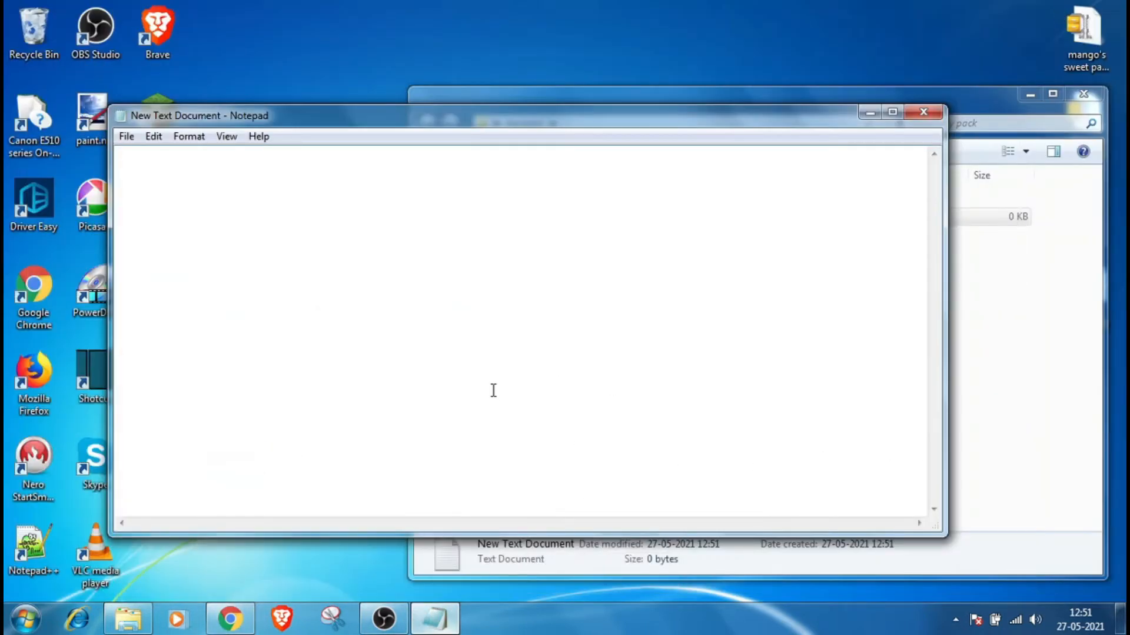
{"action": "key", "text": "ctrl+v"}
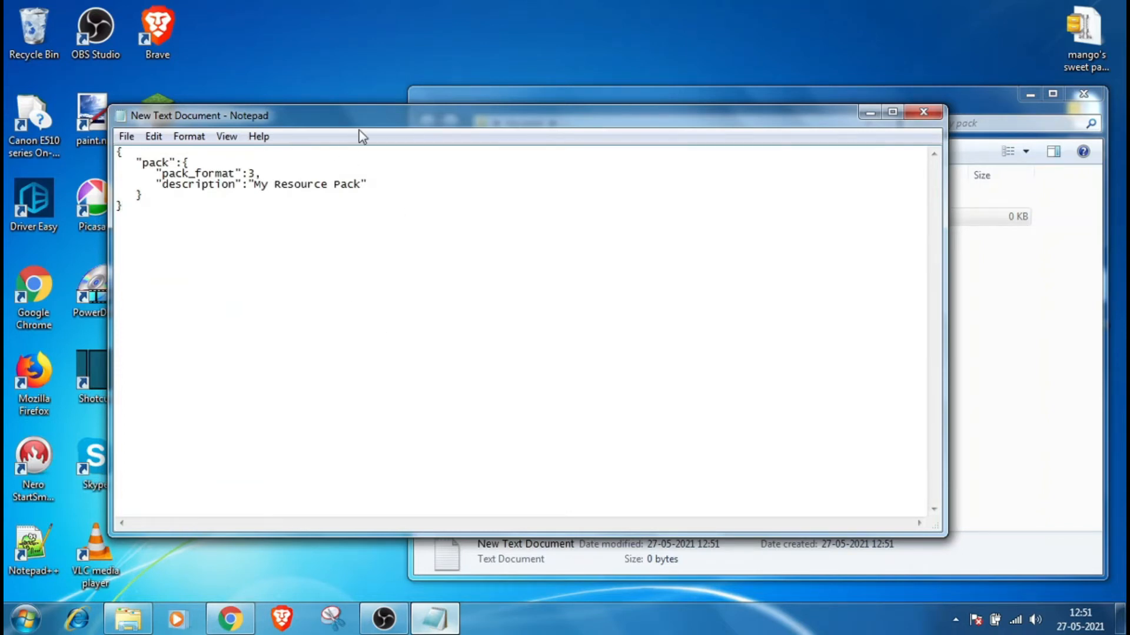
Step: Check the pack_format numbers for each Minecraft version on the wiki's Resource Pack page
{"action": "left_click_drag", "start_coordinate": [426, 111], "coordinate": [505, 105]}
{"action": "left_click_drag", "start_coordinate": [332, 170], "coordinate": [326, 169]}
{"action": "left_click", "coordinate": [396, 257]}
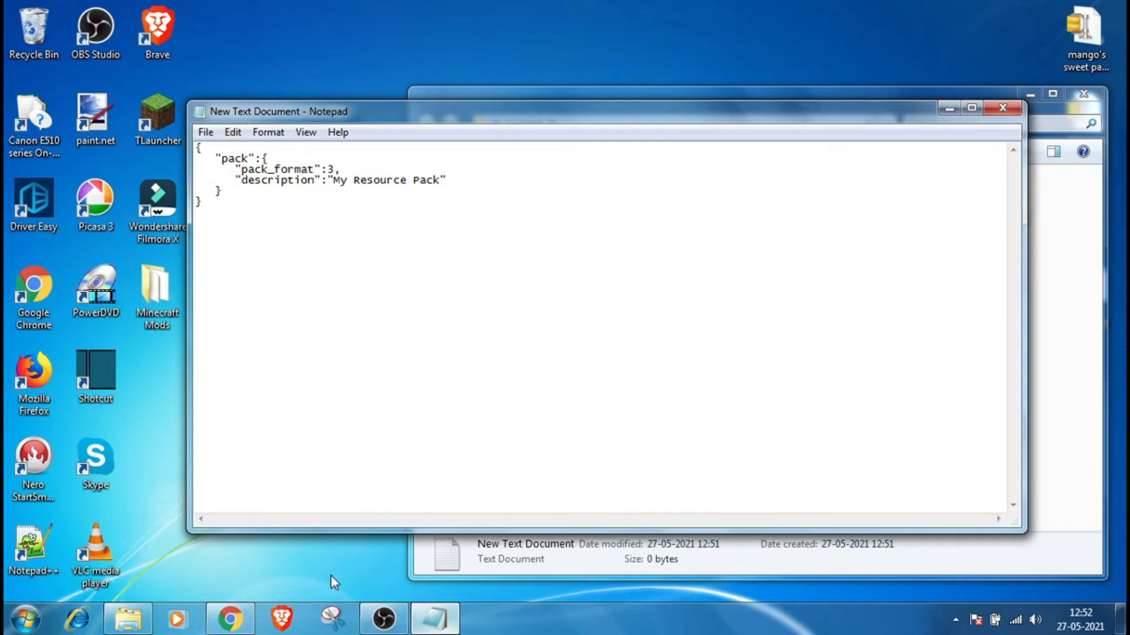
{"action": "left_click", "coordinate": [230, 619]}
{"action": "left_click", "coordinate": [542, 13]}
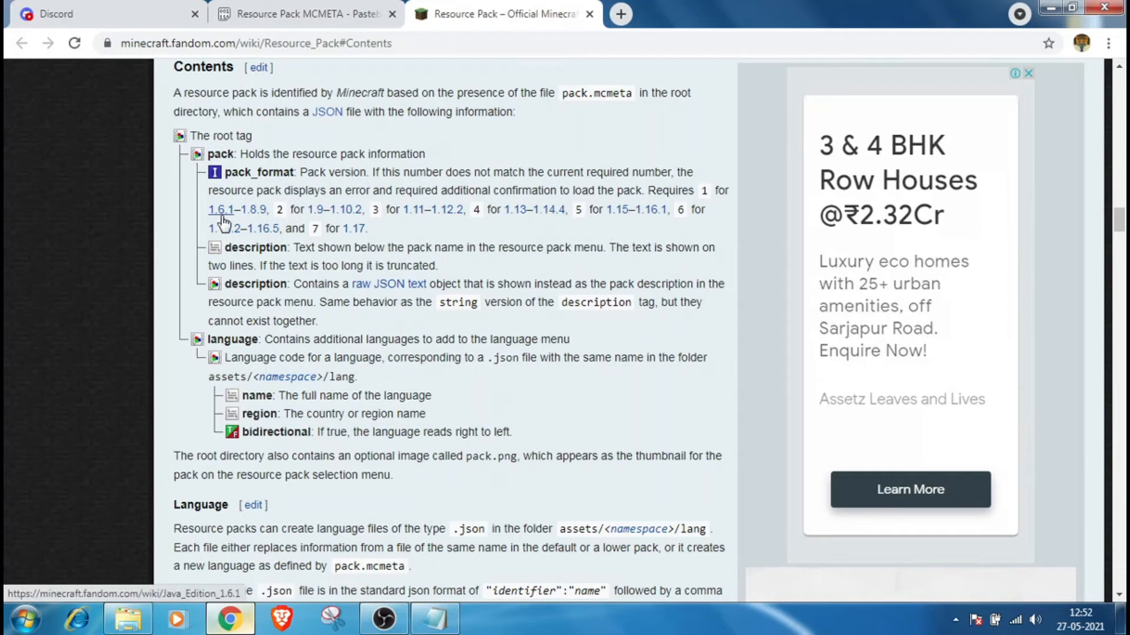
{"action": "left_click", "coordinate": [722, 231]}
{"action": "left_click", "coordinate": [344, 211]}
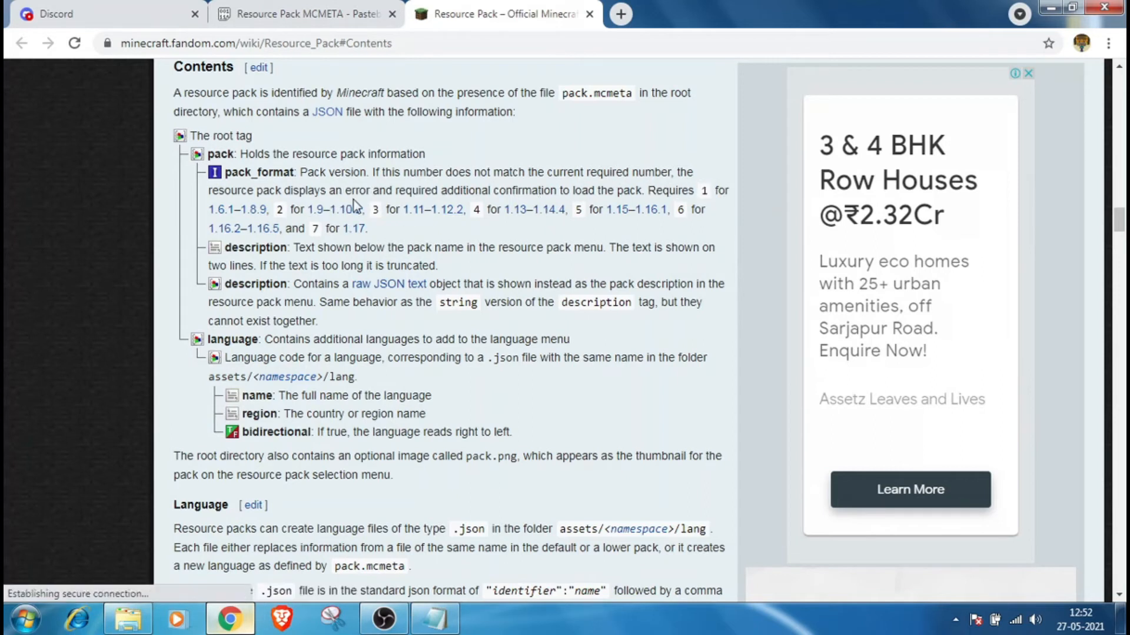
{"action": "left_click", "coordinate": [277, 210]}
{"action": "left_click", "coordinate": [450, 213]}
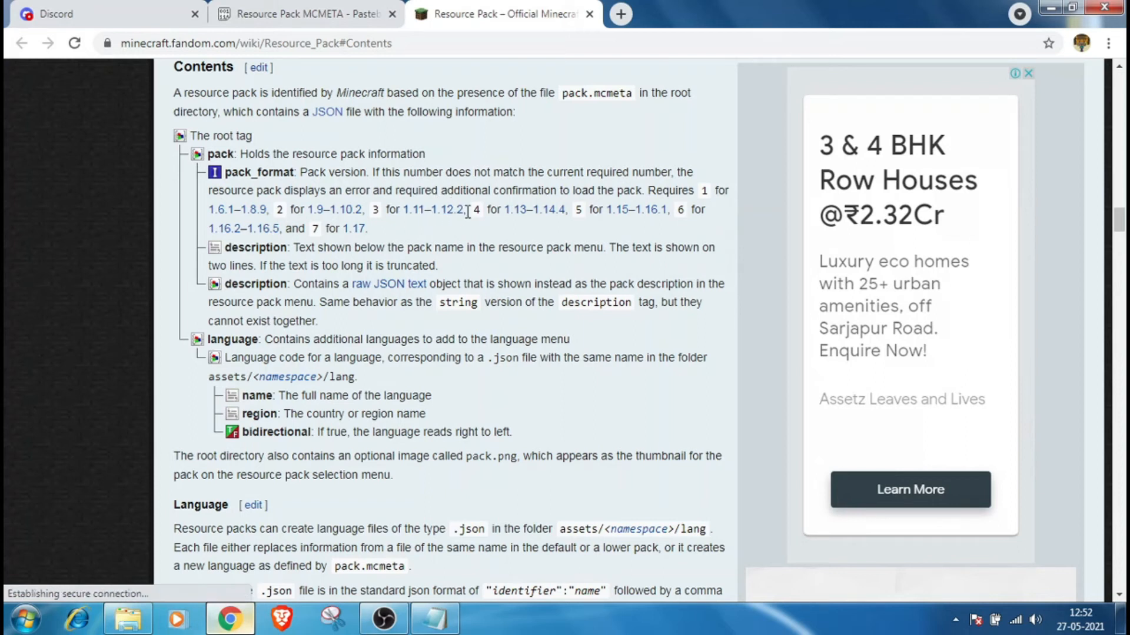
{"action": "left_click", "coordinate": [552, 212]}
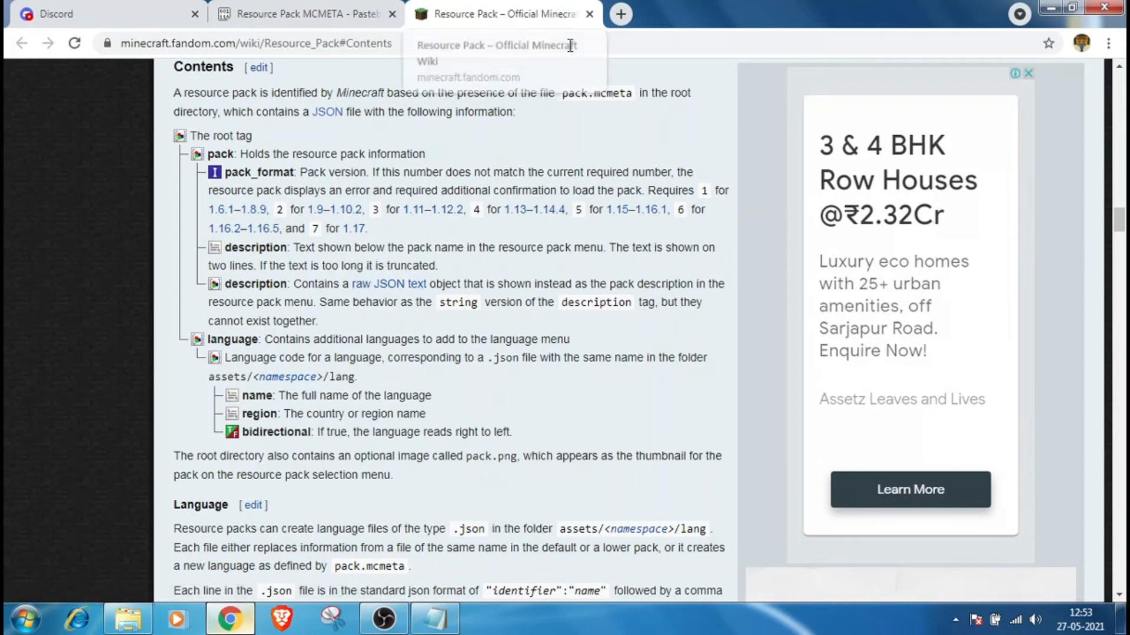
{"action": "left_click", "coordinate": [1050, 9]}
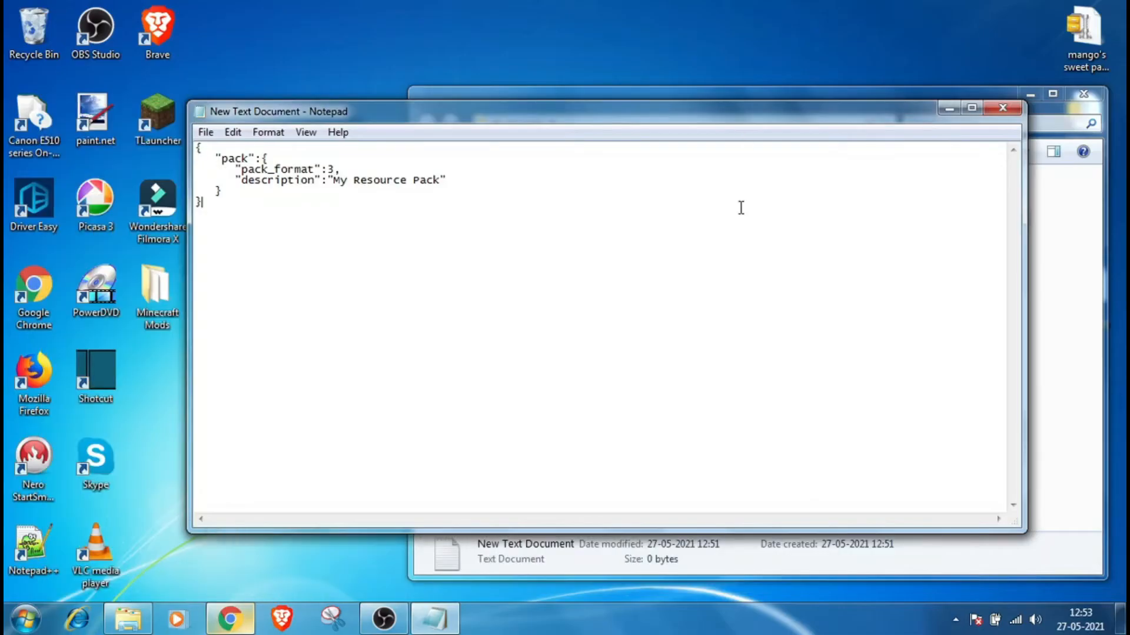
Step: Set pack_format to 1 and the description to My pack :D, then save and close the document
{"action": "left_click", "coordinate": [337, 170]}
{"action": "type", "text": ","}
{"action": "key", "text": "BackSpace"}
{"action": "type", "text": "1,"}
{"action": "left_click_drag", "start_coordinate": [441, 180], "coordinate": [345, 193]}
{"action": "left_click_drag", "start_coordinate": [446, 180], "coordinate": [334, 182]}
{"action": "type", "text": "MY"}
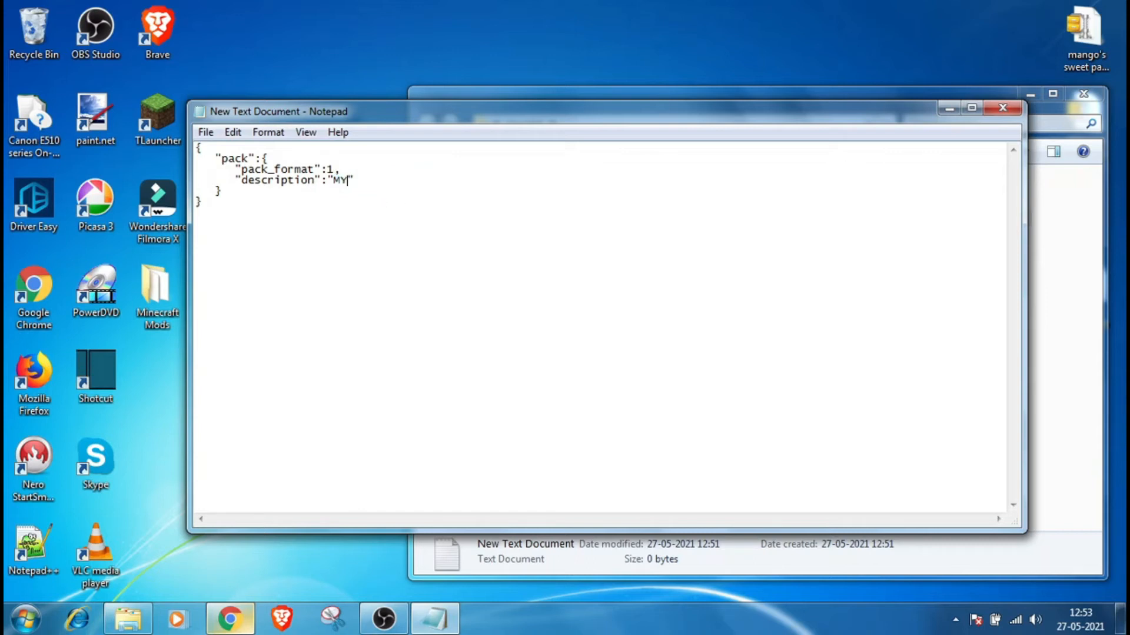
{"action": "key", "text": "BackSpace"}
{"action": "type", "text": "y pack :D"}
{"action": "key", "text": "ctrl+s"}
{"action": "left_click", "coordinate": [1003, 108]}
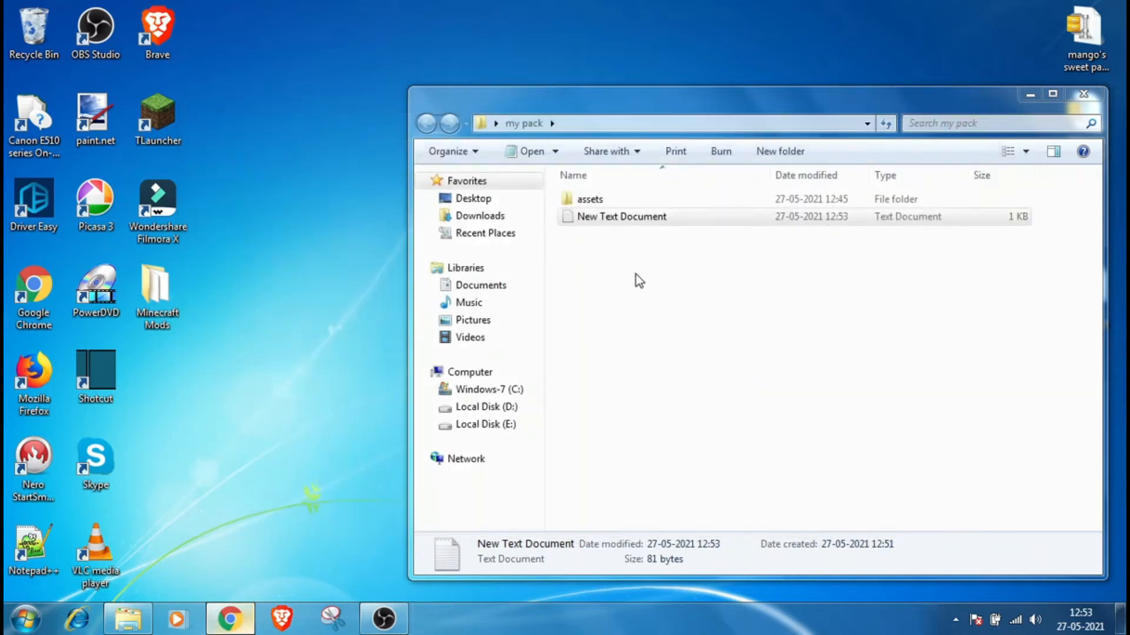
Step: Rename the text document as pack.mcmeta
{"action": "right_click", "coordinate": [619, 216]}
{"action": "left_click", "coordinate": [708, 563]}
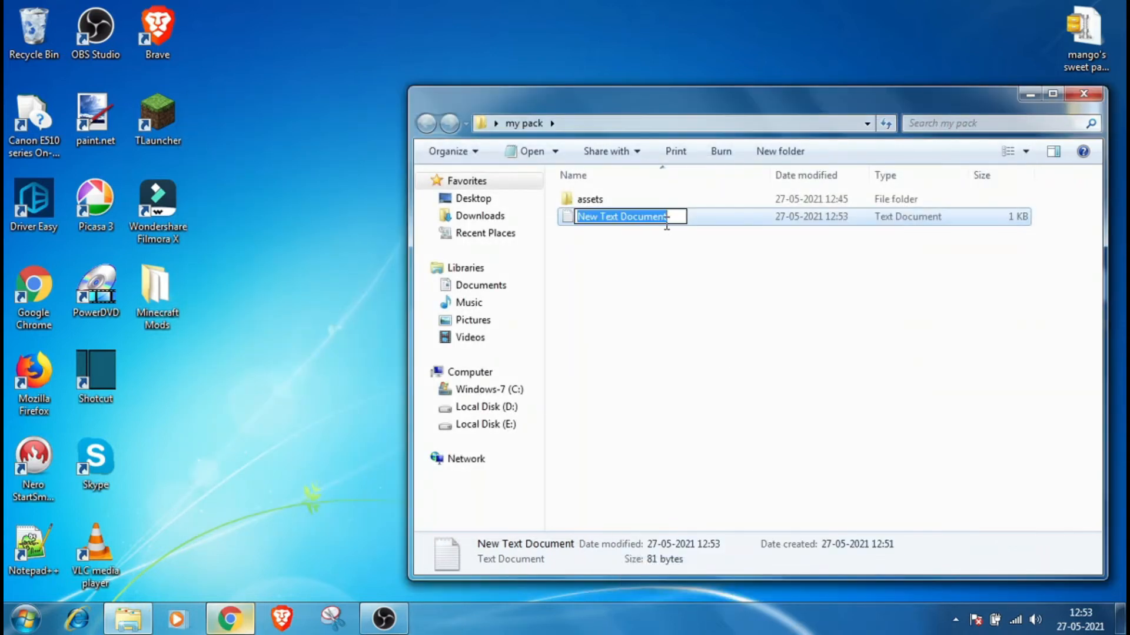
{"action": "type", "text": "pack.mcmeta"}
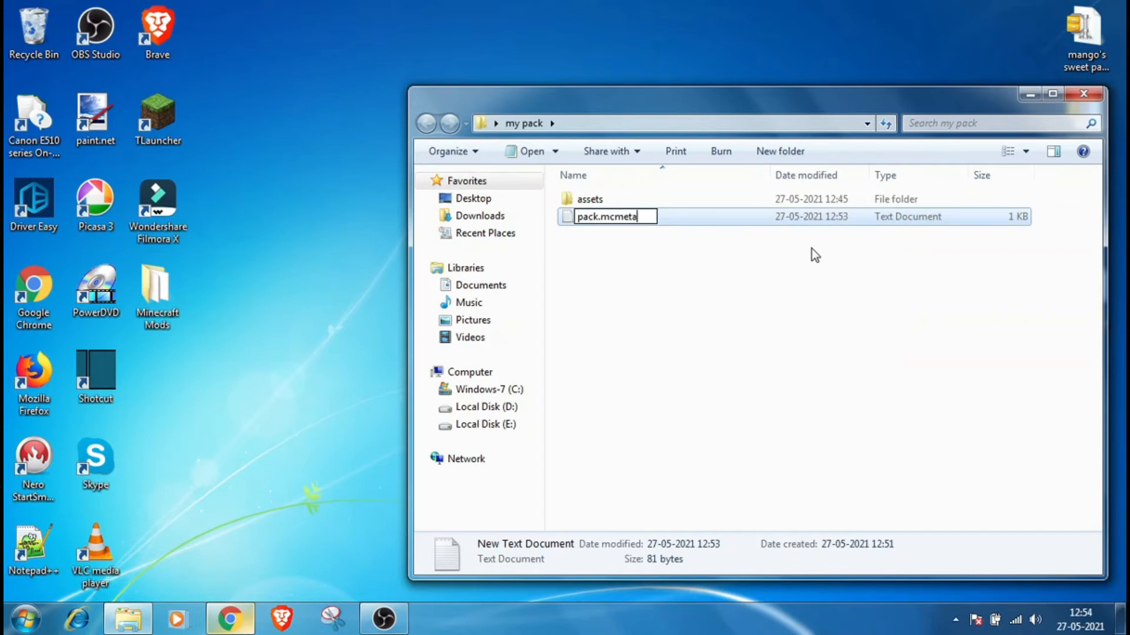
{"action": "key", "text": "Return"}
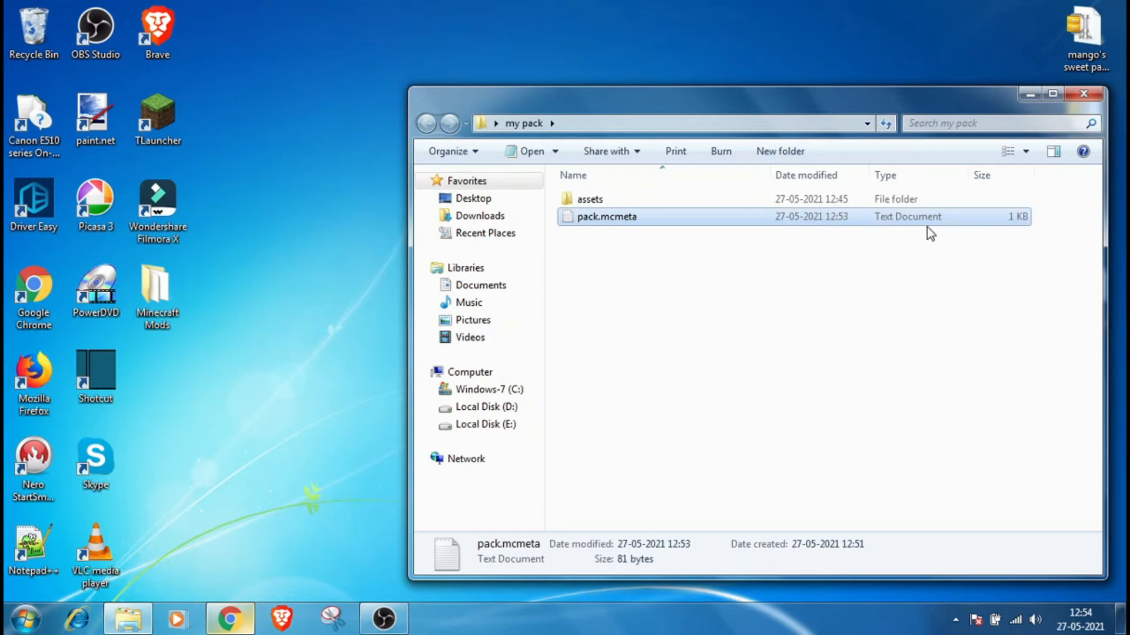
Step: Turn off hiding of extensions for known file types in the folder options and apply the change
{"action": "left_click", "coordinate": [480, 156]}
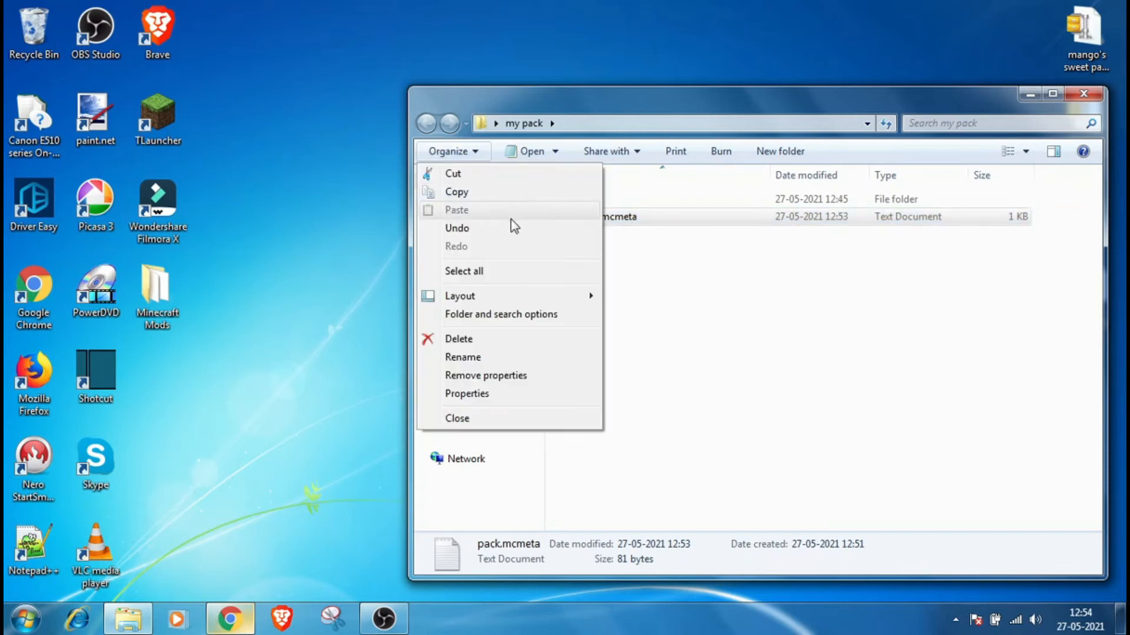
{"action": "left_click", "coordinate": [643, 241]}
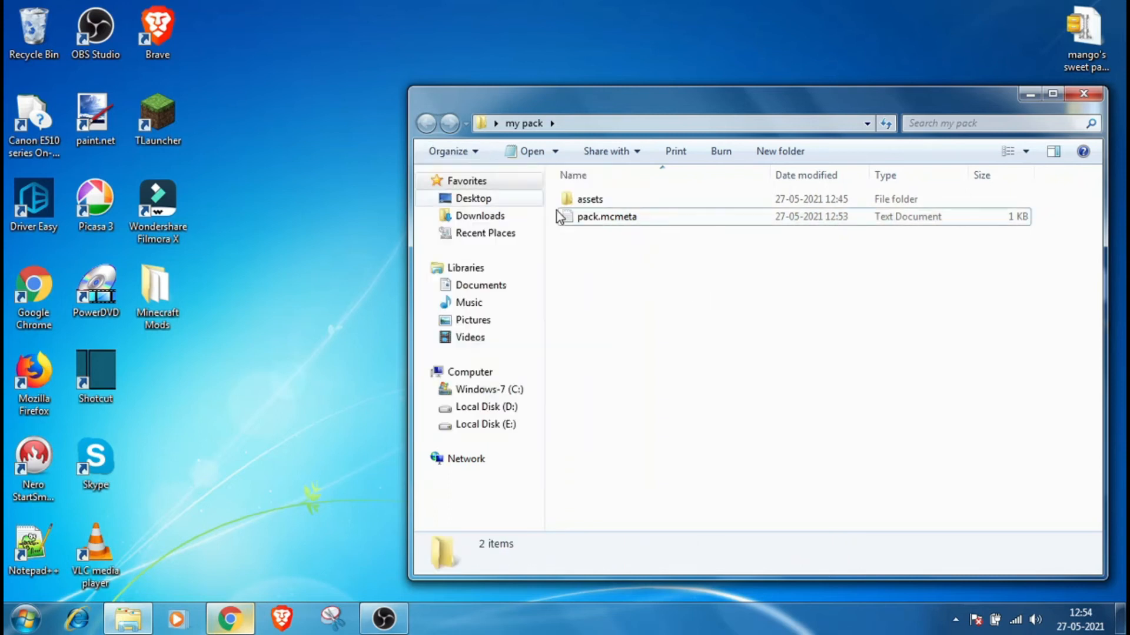
{"action": "left_click", "coordinate": [465, 152]}
{"action": "left_click", "coordinate": [520, 323]}
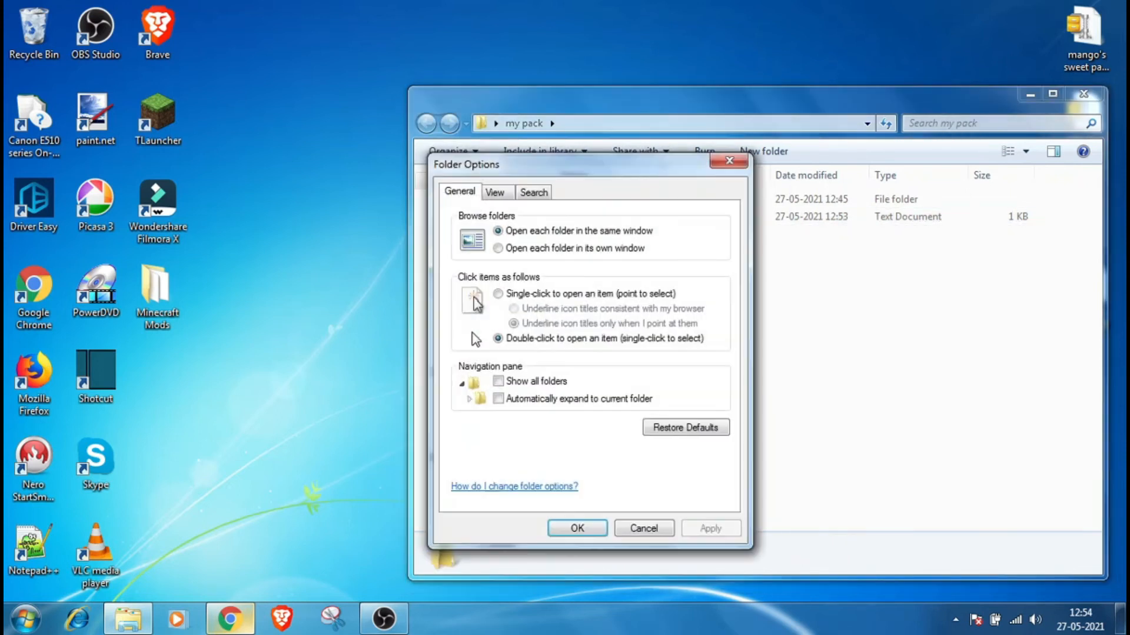
{"action": "left_click", "coordinate": [495, 193]}
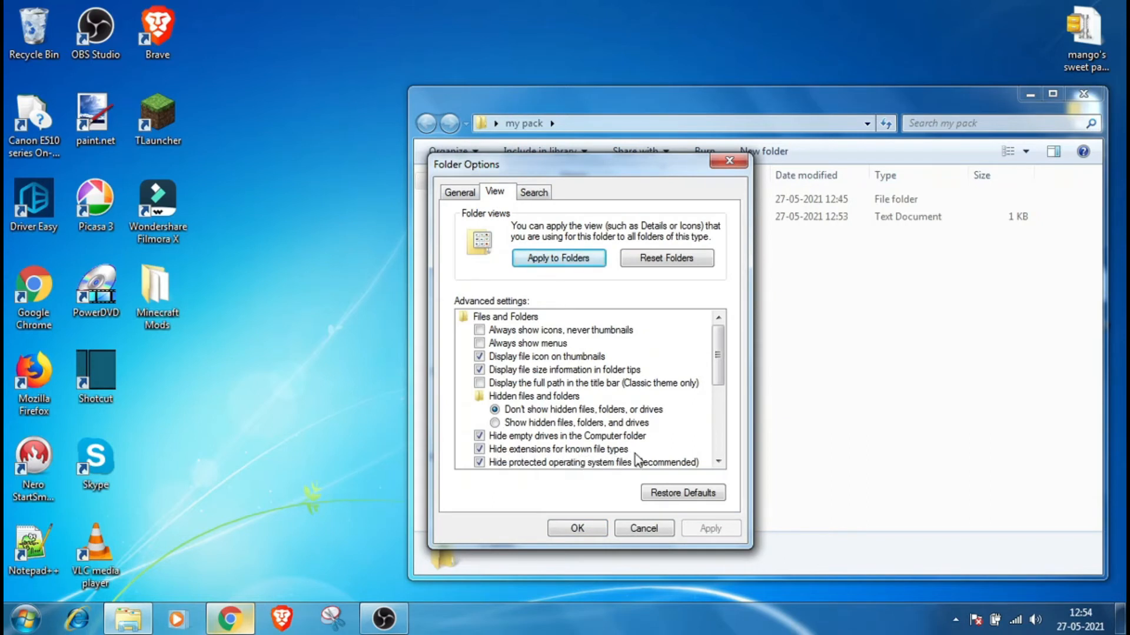
{"action": "left_click", "coordinate": [490, 449]}
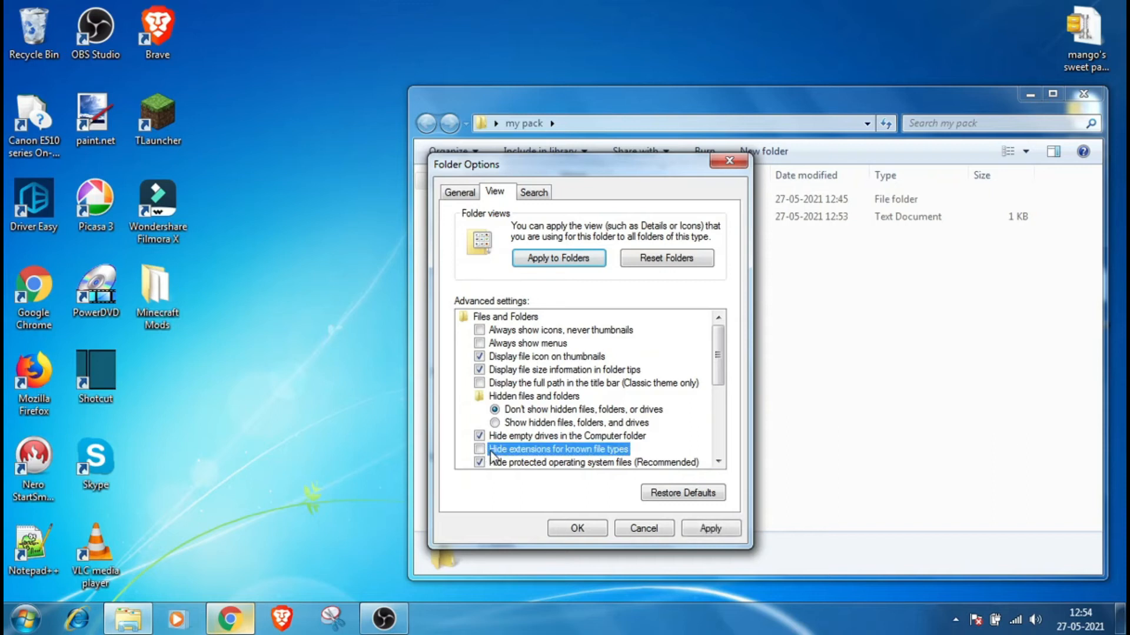
{"action": "left_click", "coordinate": [710, 529]}
{"action": "left_click", "coordinate": [586, 531]}
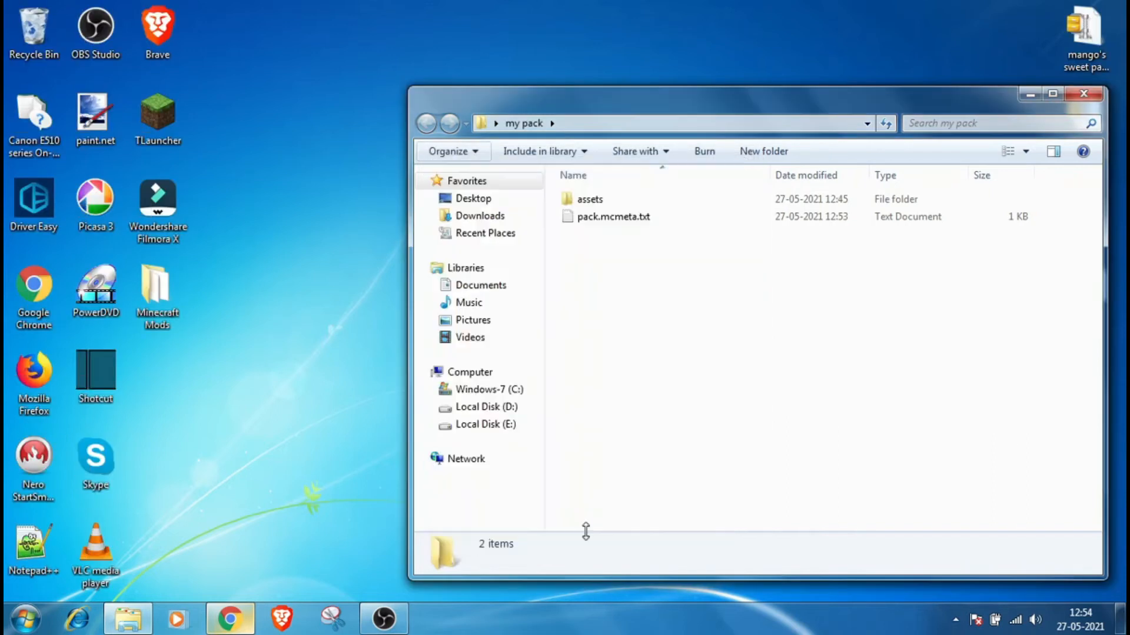
Step: Rename pack.mcmeta.txt to pack.mcmeta, removing the .txt extension and confirming the extension change
{"action": "right_click", "coordinate": [672, 222]}
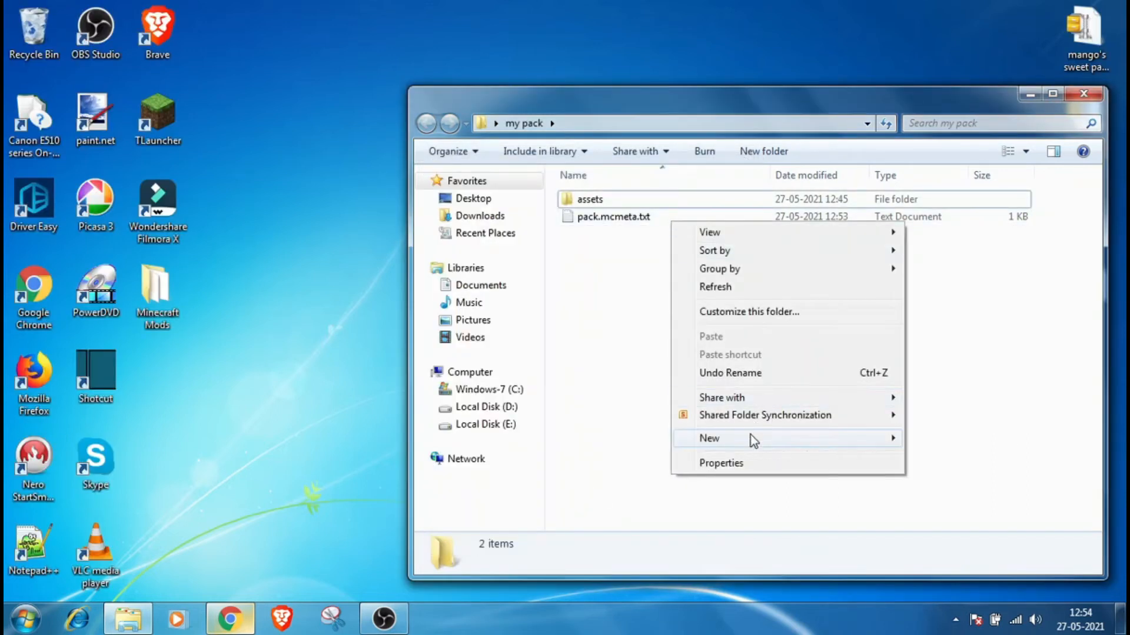
{"action": "right_click", "coordinate": [627, 218]}
{"action": "left_click", "coordinate": [687, 568]}
{"action": "left_click_drag", "start_coordinate": [650, 218], "coordinate": [580, 219]}
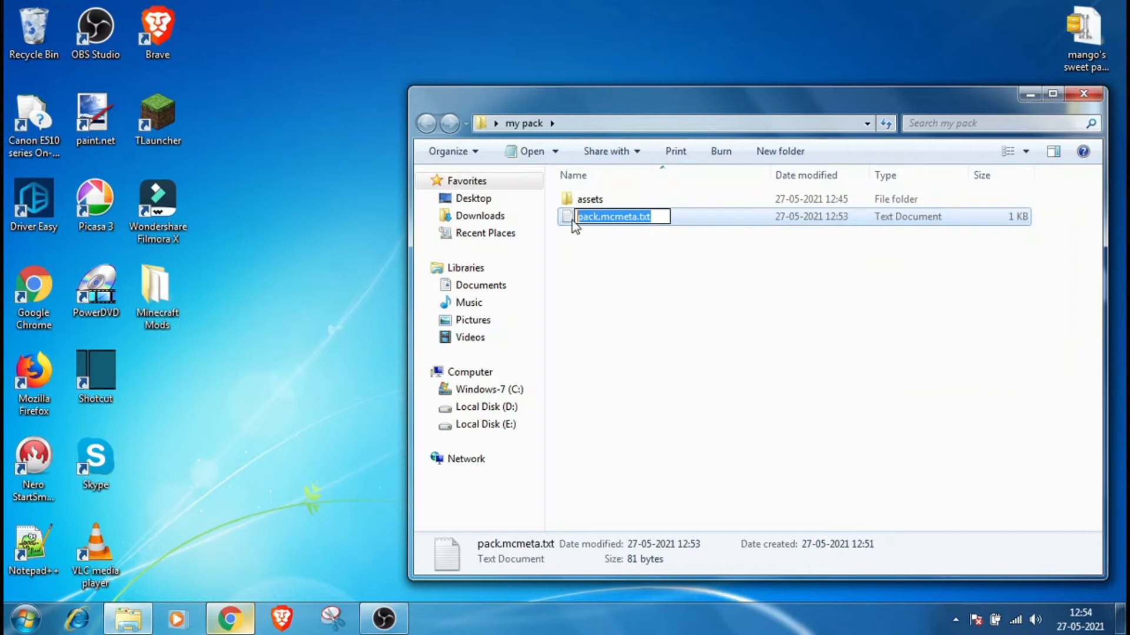
{"action": "type", "text": "pack"}
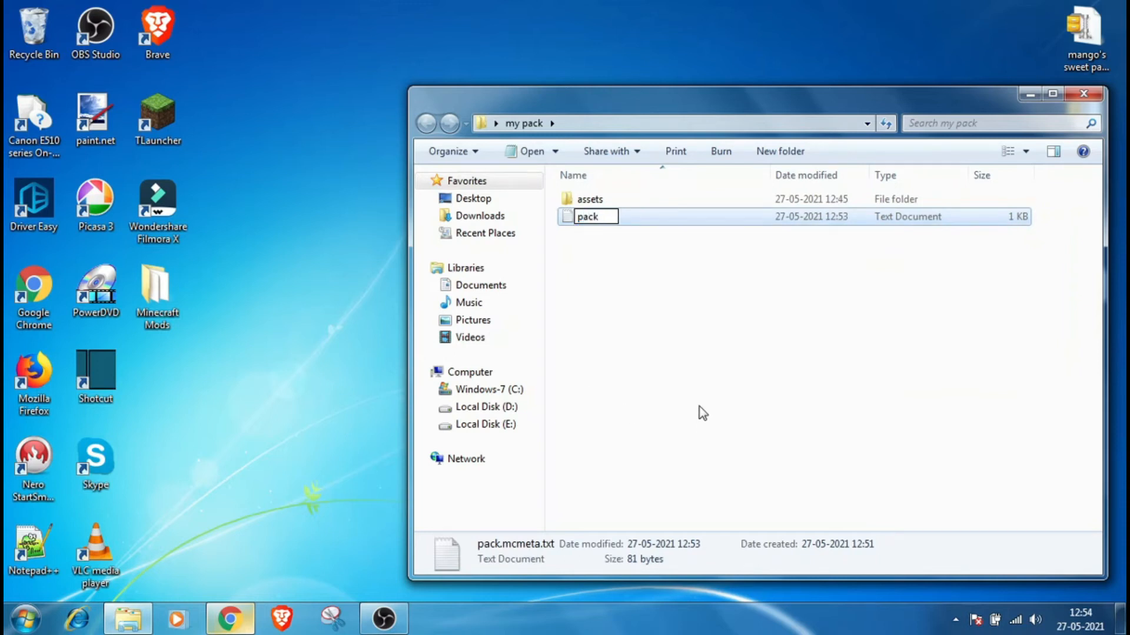
{"action": "type", "text": ".mcma"}
{"action": "key", "text": "Return"}
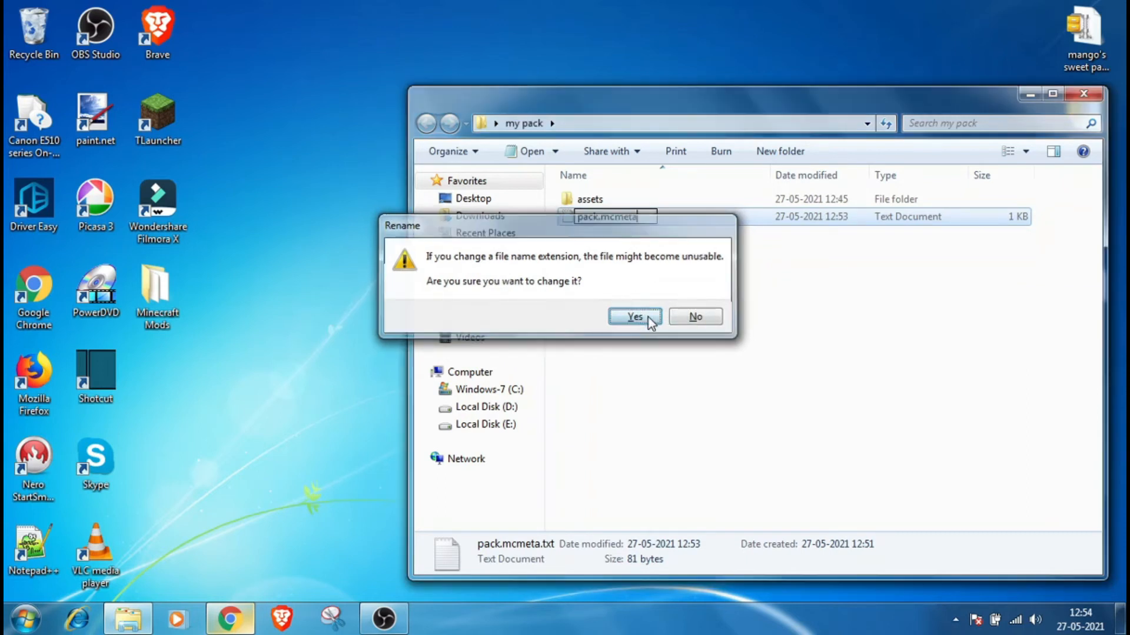
{"action": "left_click", "coordinate": [648, 315]}
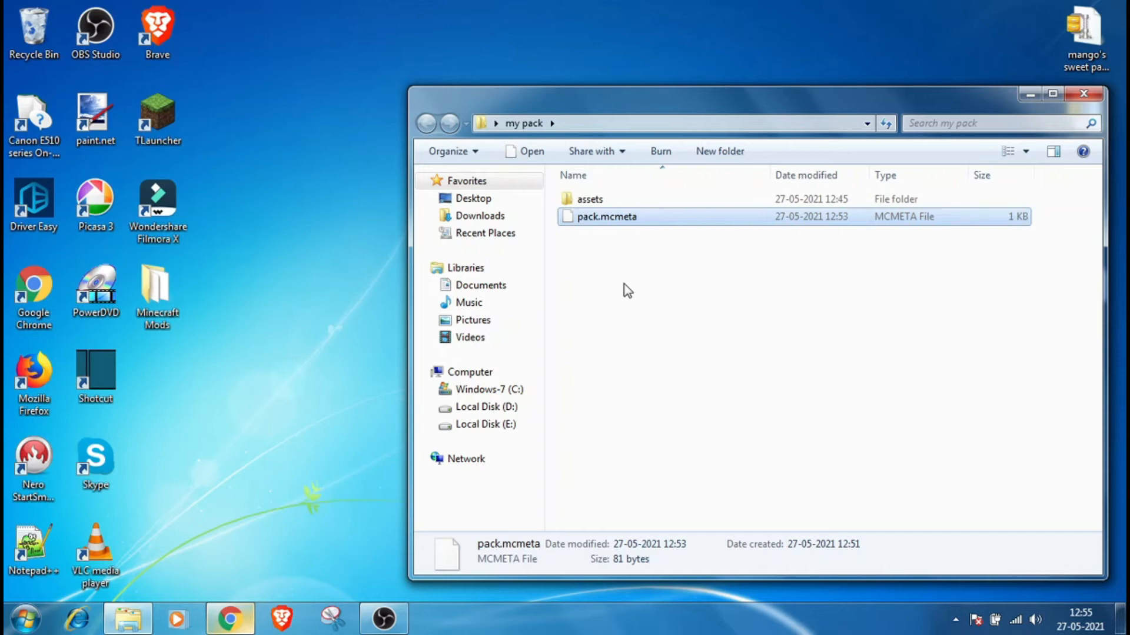
Step: Copy the Desert.jpg sample picture from the Pictures library into the my pack folder
{"action": "left_click", "coordinate": [128, 618]}
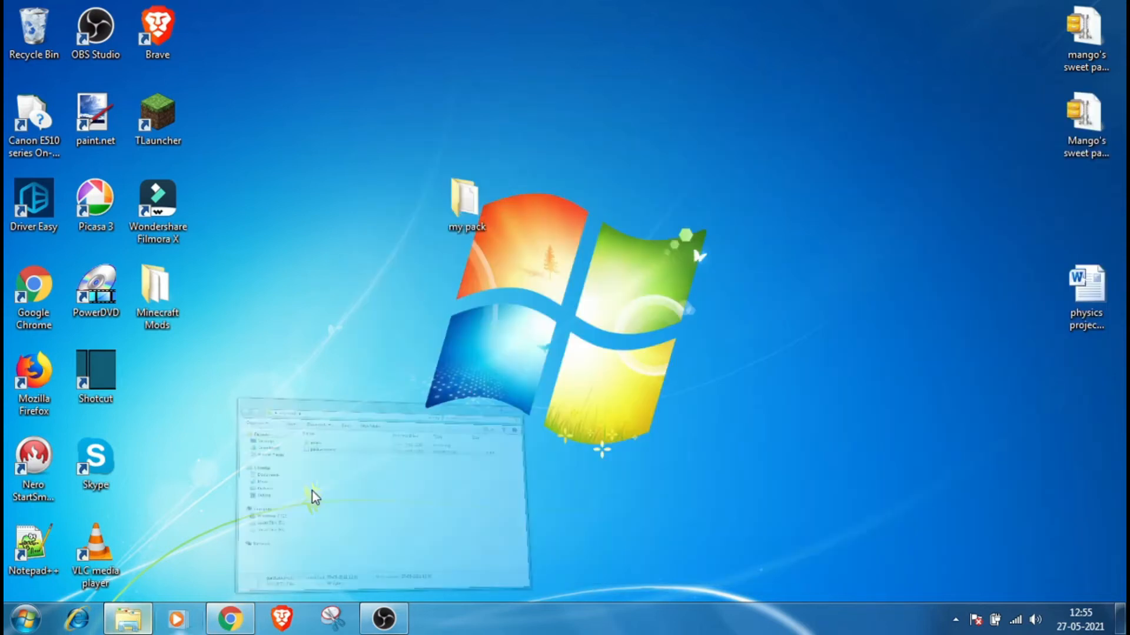
{"action": "left_click", "coordinate": [128, 619]}
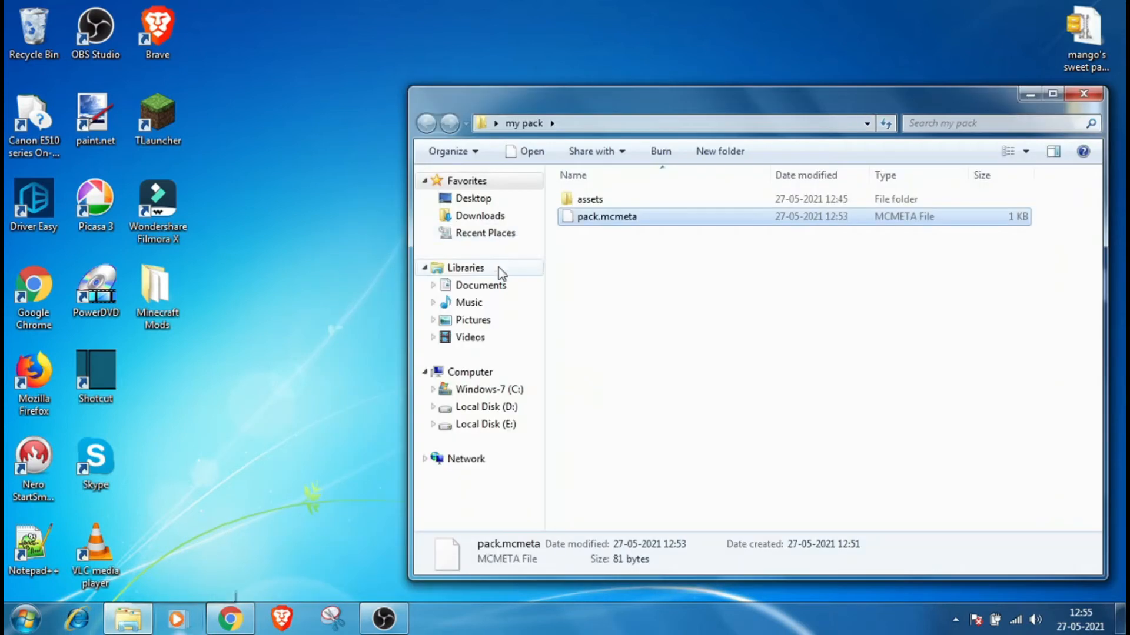
{"action": "left_click", "coordinate": [473, 320]}
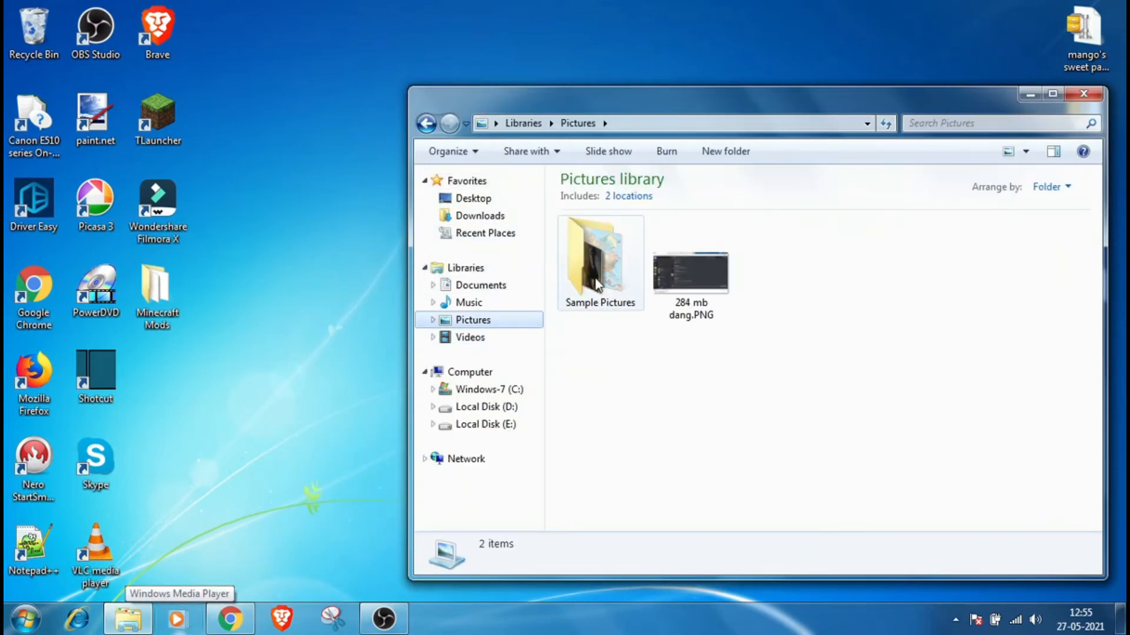
{"action": "double_click", "coordinate": [612, 291]}
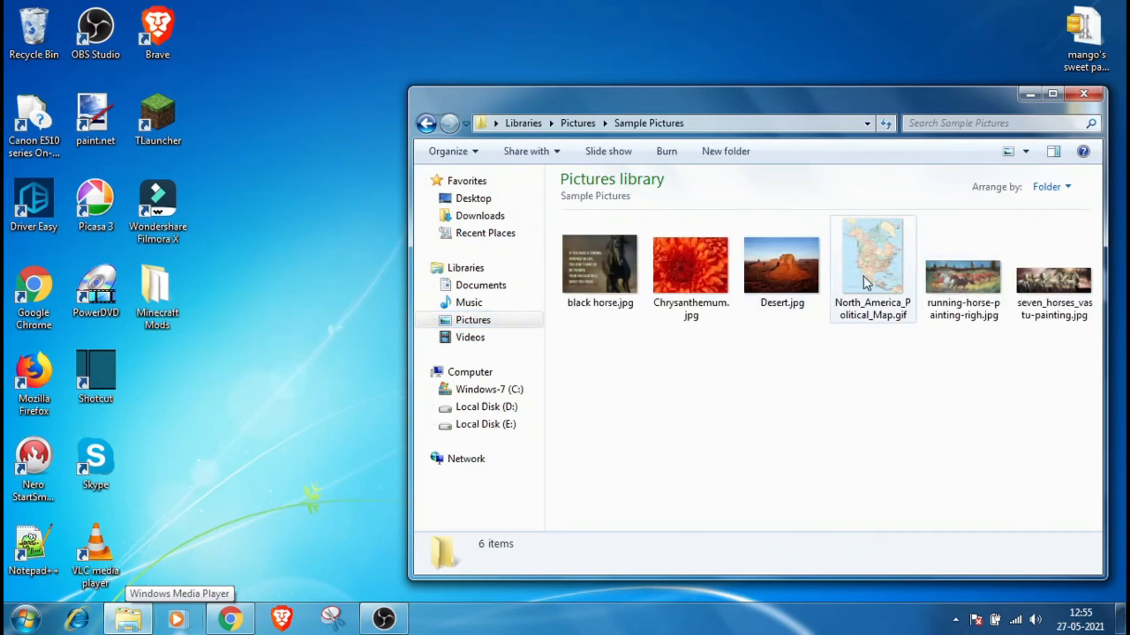
{"action": "right_click", "coordinate": [769, 250]}
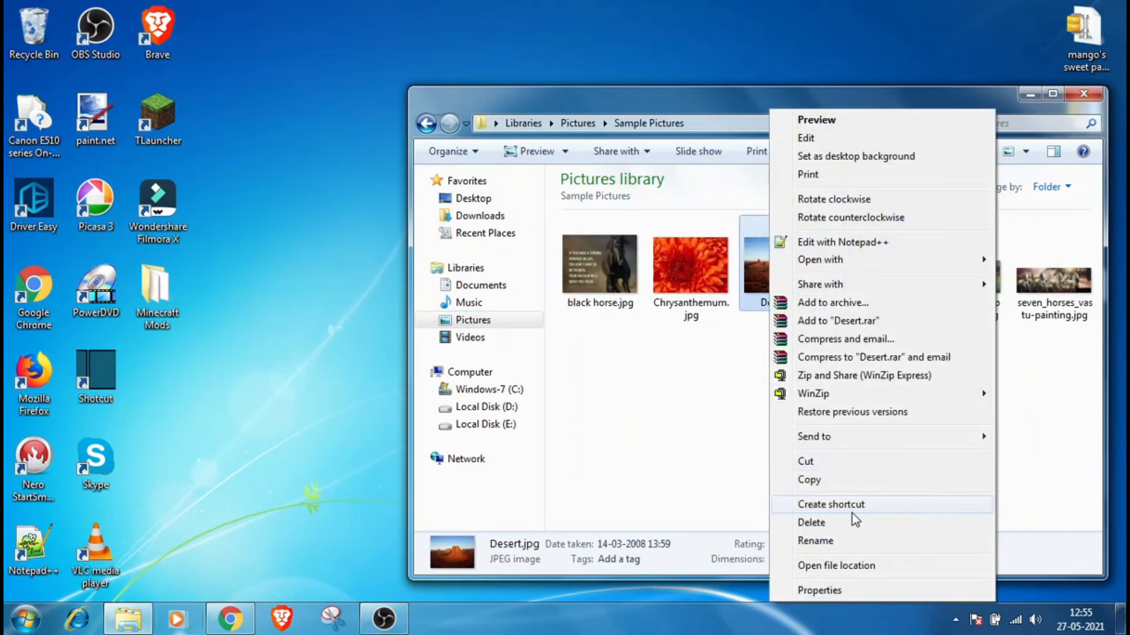
{"action": "left_click", "coordinate": [825, 486]}
{"action": "left_click", "coordinate": [1072, 96]}
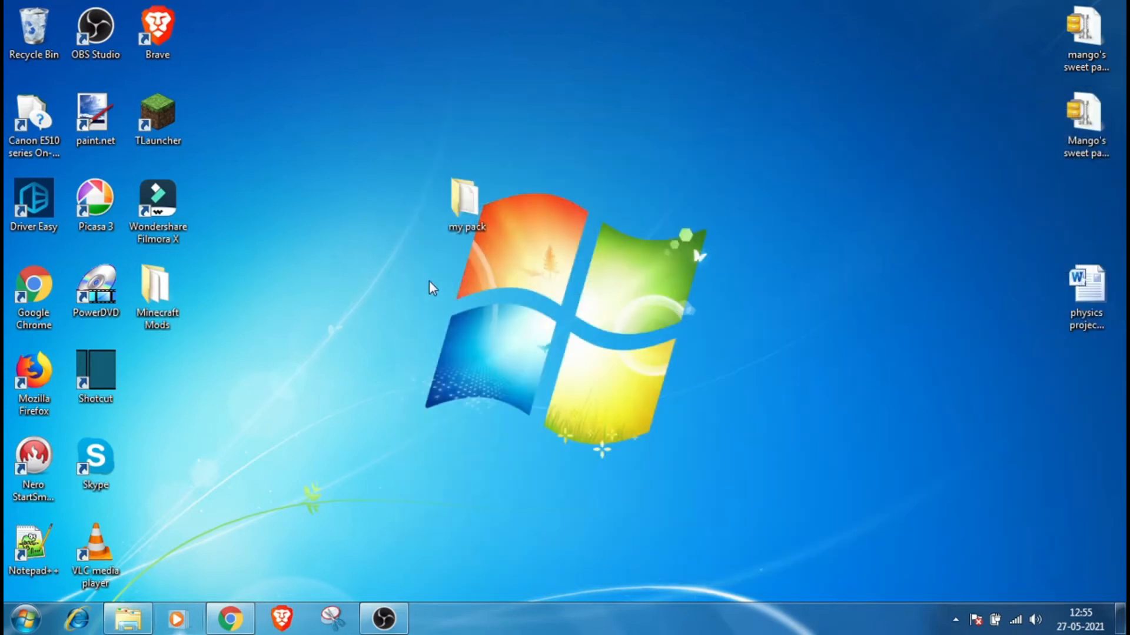
{"action": "double_click", "coordinate": [472, 213]}
{"action": "right_click", "coordinate": [600, 270]}
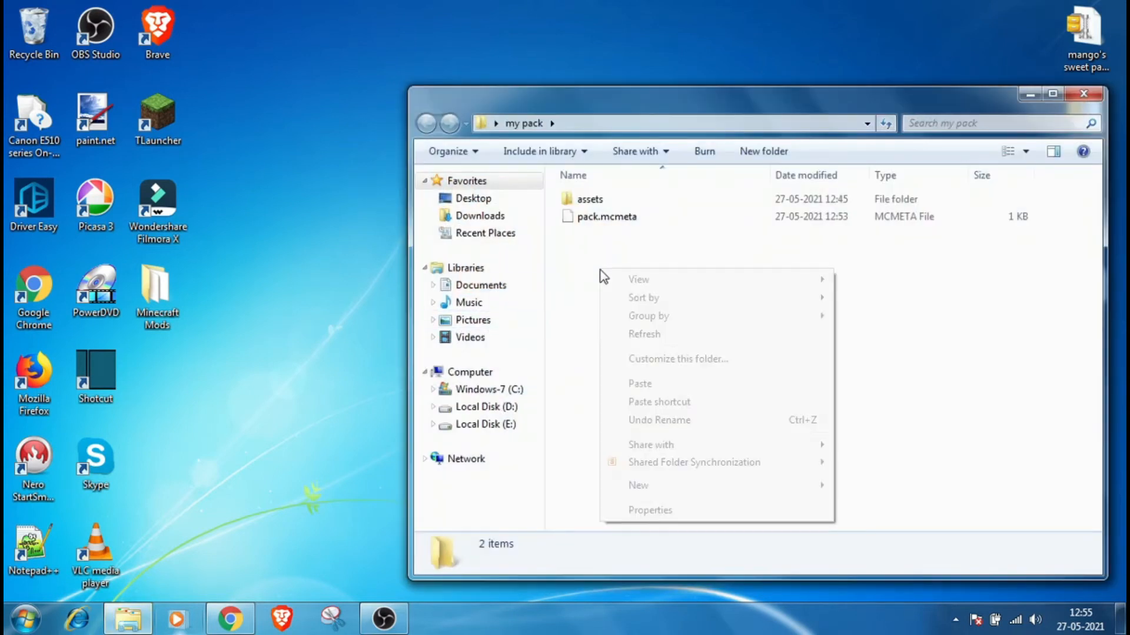
{"action": "left_click", "coordinate": [658, 390]}
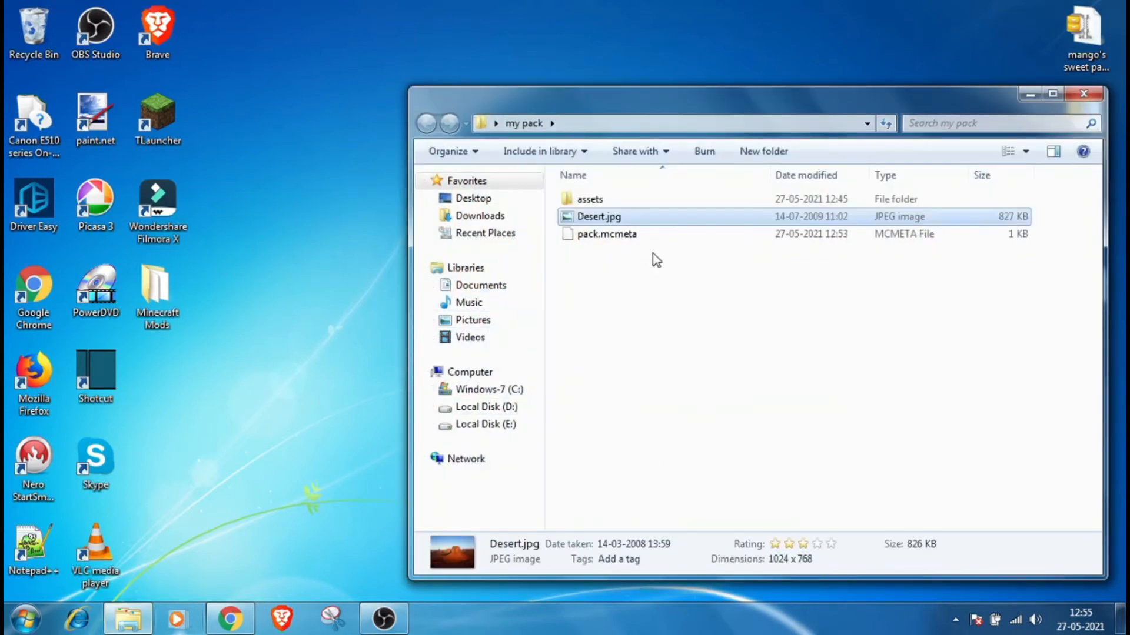
Step: Rename Desert.jpg to pack.png and confirm the extension change
{"action": "right_click", "coordinate": [640, 224]}
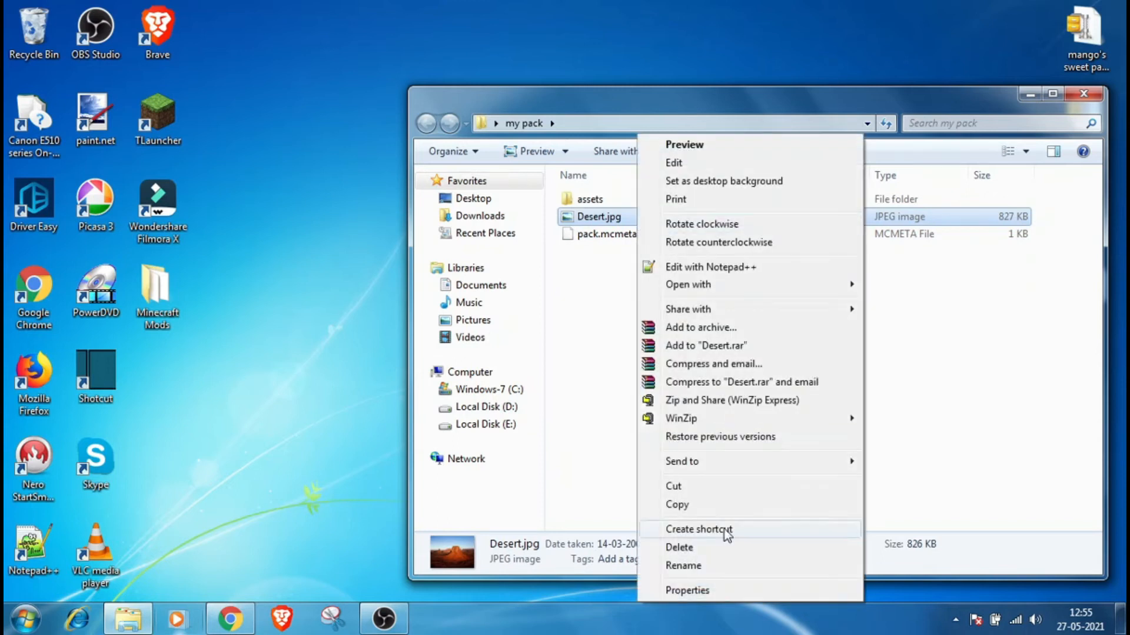
{"action": "left_click", "coordinate": [725, 564]}
{"action": "left_click_drag", "start_coordinate": [633, 217], "coordinate": [579, 216]}
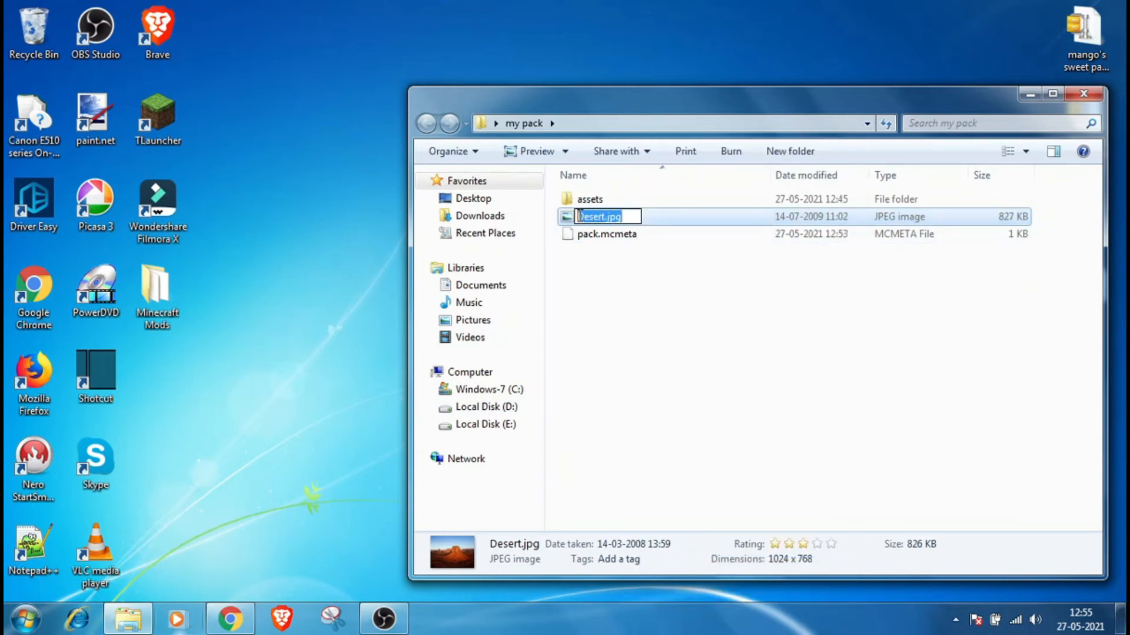
{"action": "type", "text": "pack."}
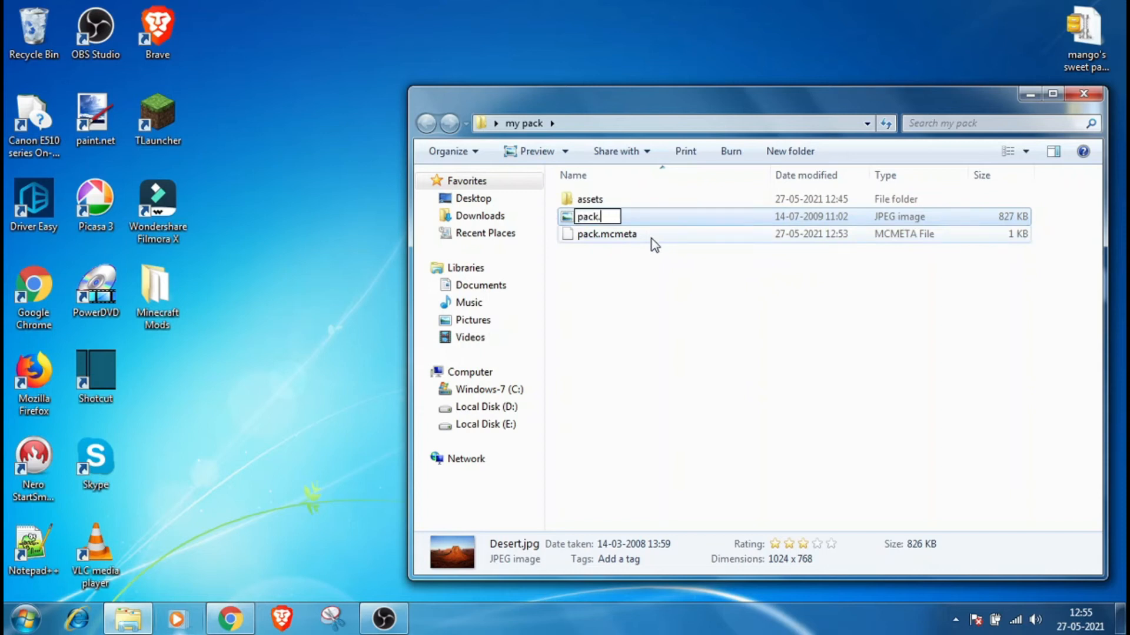
{"action": "type", "text": "png"}
{"action": "key", "text": "Return"}
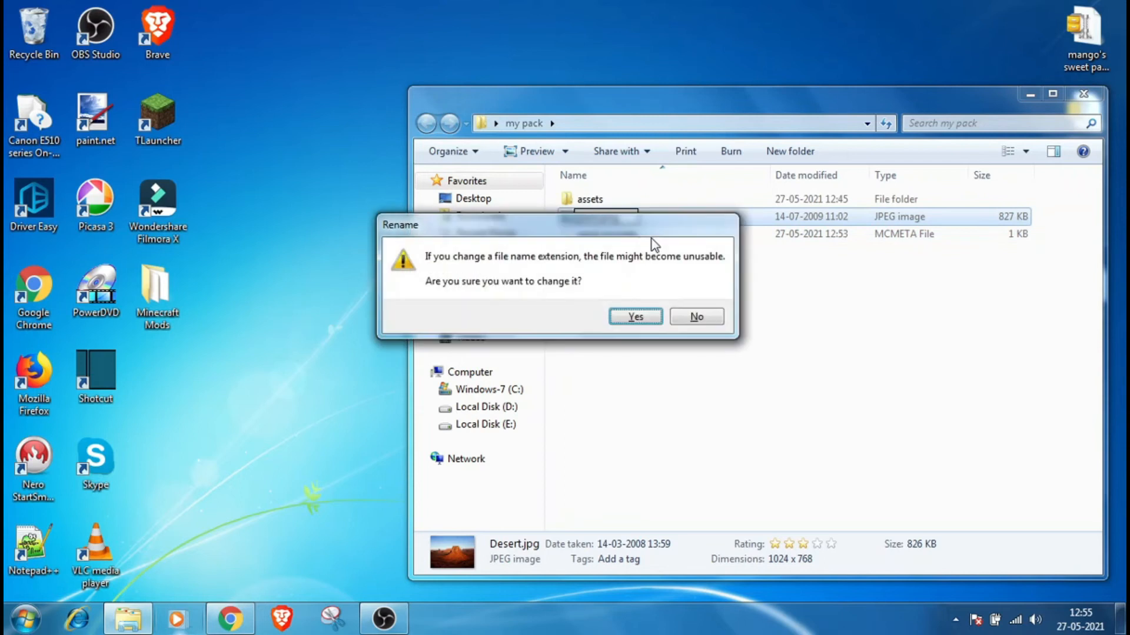
{"action": "left_click", "coordinate": [650, 316]}
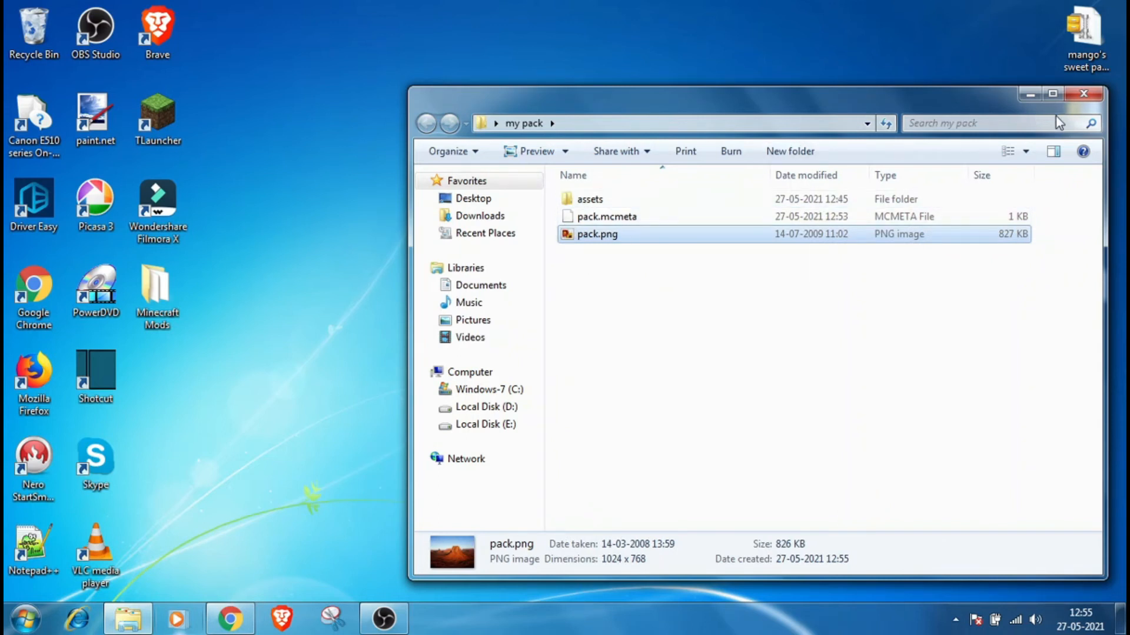
Step: Add the my pack folder on the desktop to a ZIP archive named my pack.zip
{"action": "left_click", "coordinate": [1072, 101]}
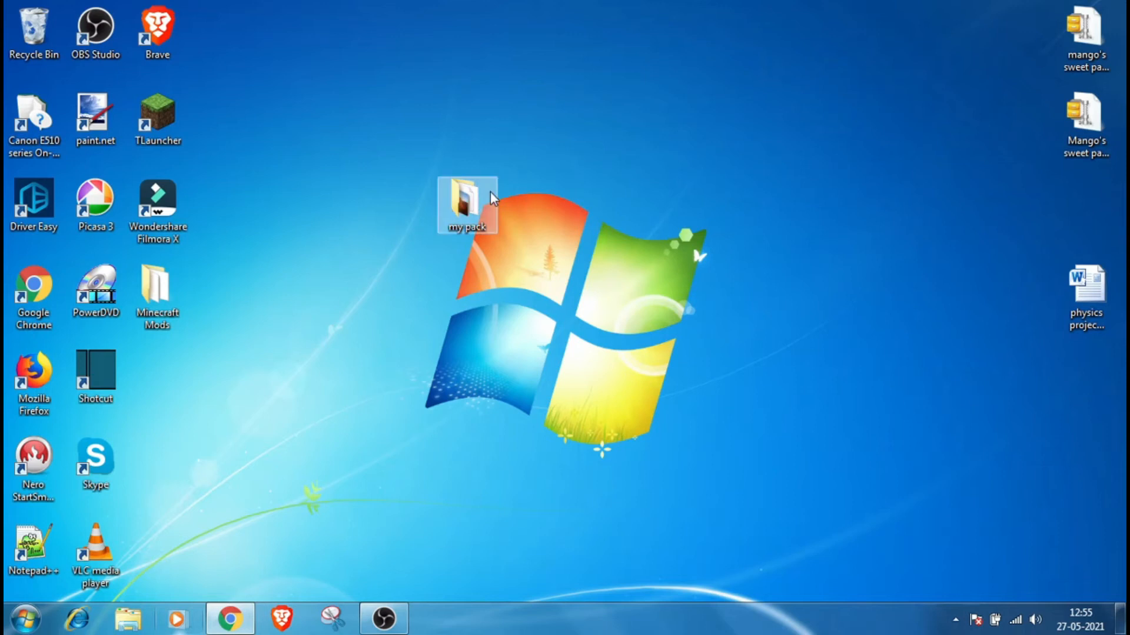
{"action": "mouse_move", "coordinate": [458, 203]}
{"action": "left_mouse_down"}
{"action": "mouse_move", "coordinate": [466, 249]}
{"action": "mouse_move", "coordinate": [469, 213]}
{"action": "left_mouse_up"}
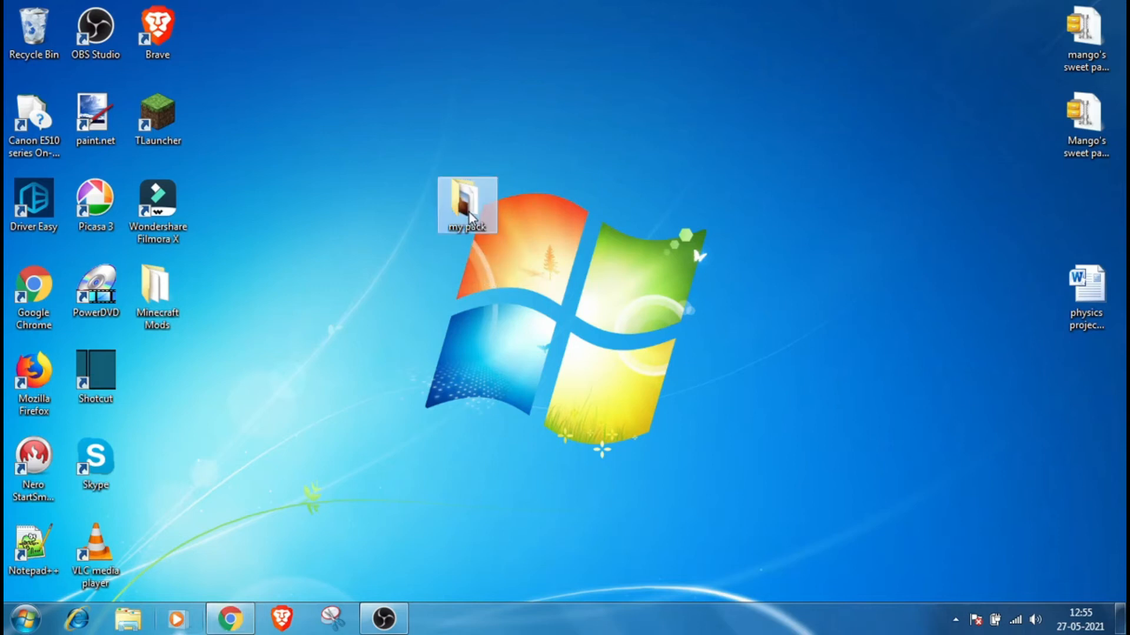
{"action": "right_click", "coordinate": [469, 215]}
{"action": "left_click", "coordinate": [442, 204]}
{"action": "right_click", "coordinate": [464, 227]}
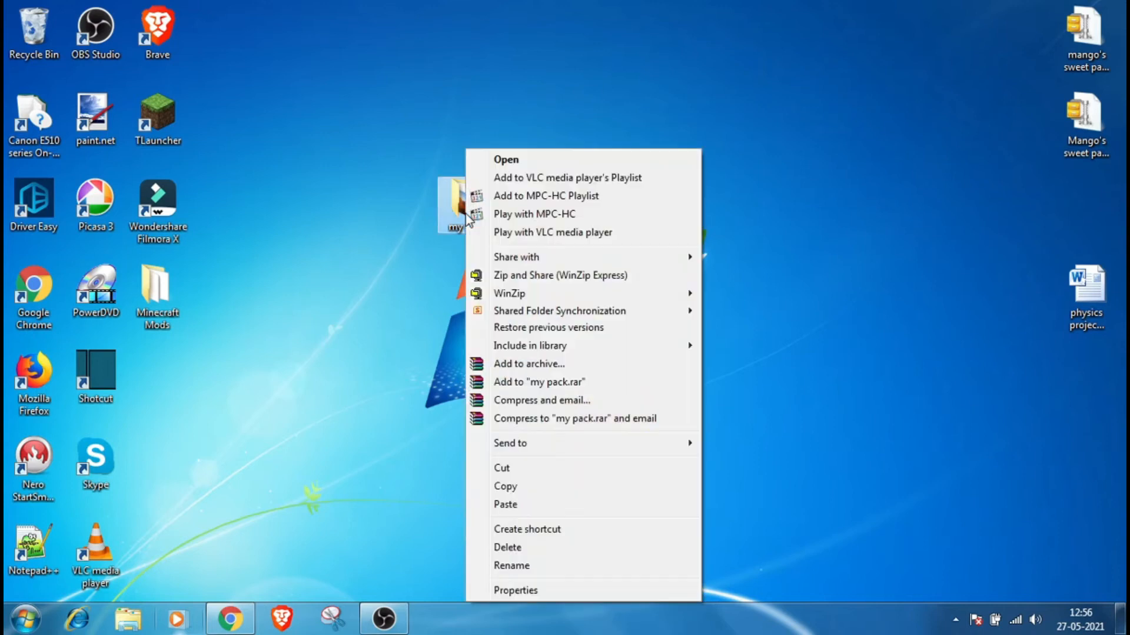
{"action": "left_click", "coordinate": [555, 368]}
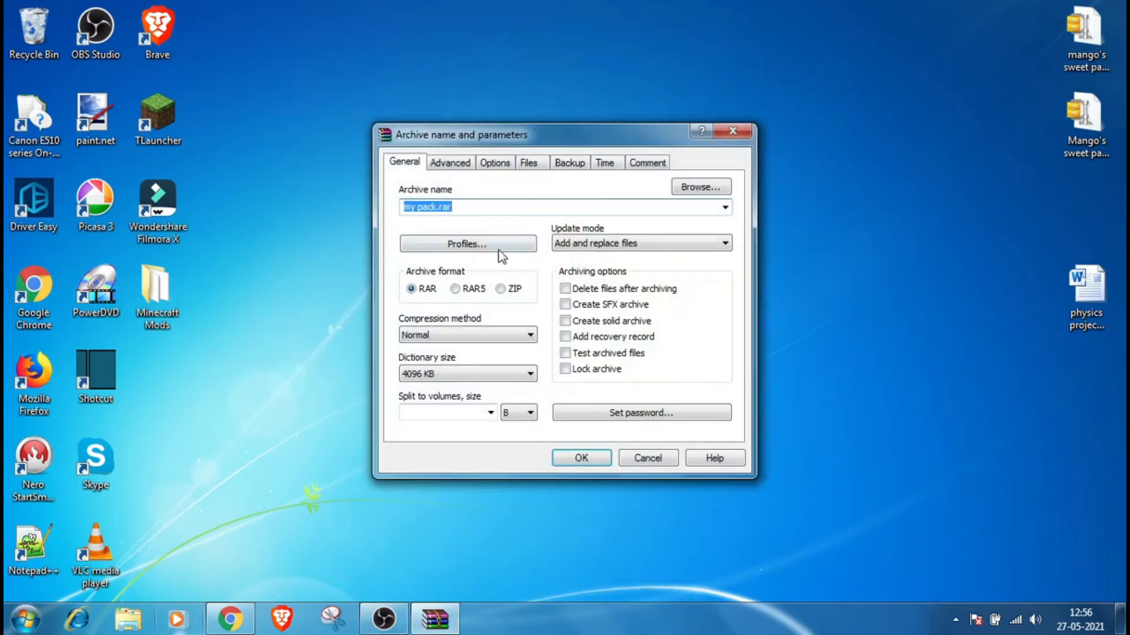
{"action": "left_click", "coordinate": [500, 289]}
{"action": "left_click", "coordinate": [587, 458]}
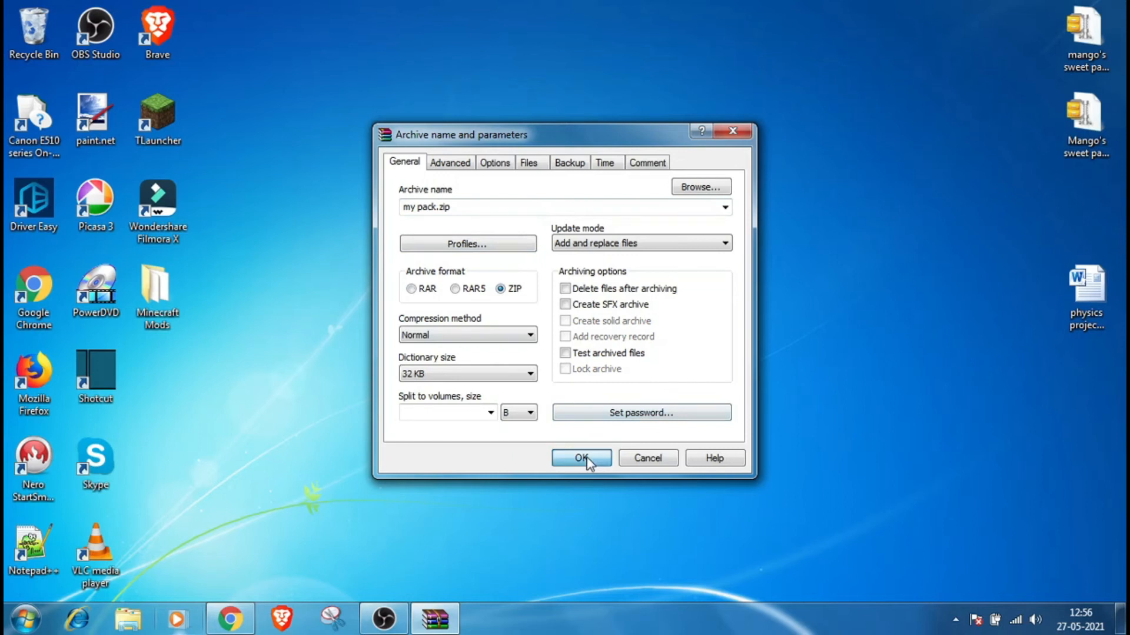
{"action": "mouse_move", "coordinate": [384, 619]}
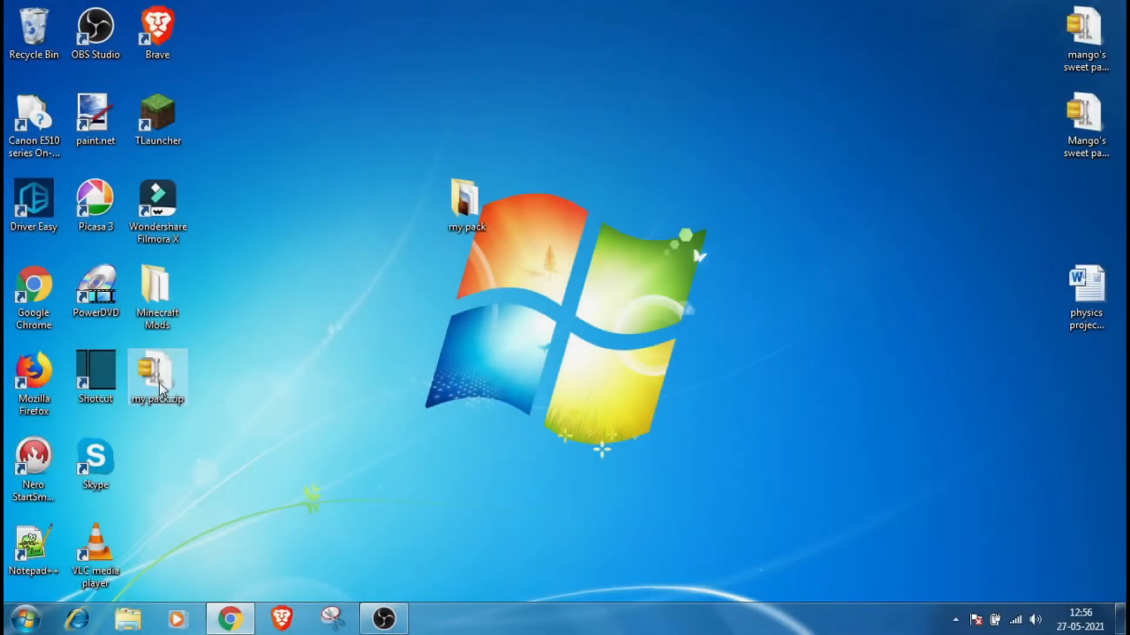
Step: Extract the contents of my pack.zip here on the desktop
{"action": "left_click_drag", "start_coordinate": [160, 384], "coordinate": [403, 336]}
{"action": "right_click", "coordinate": [420, 307]}
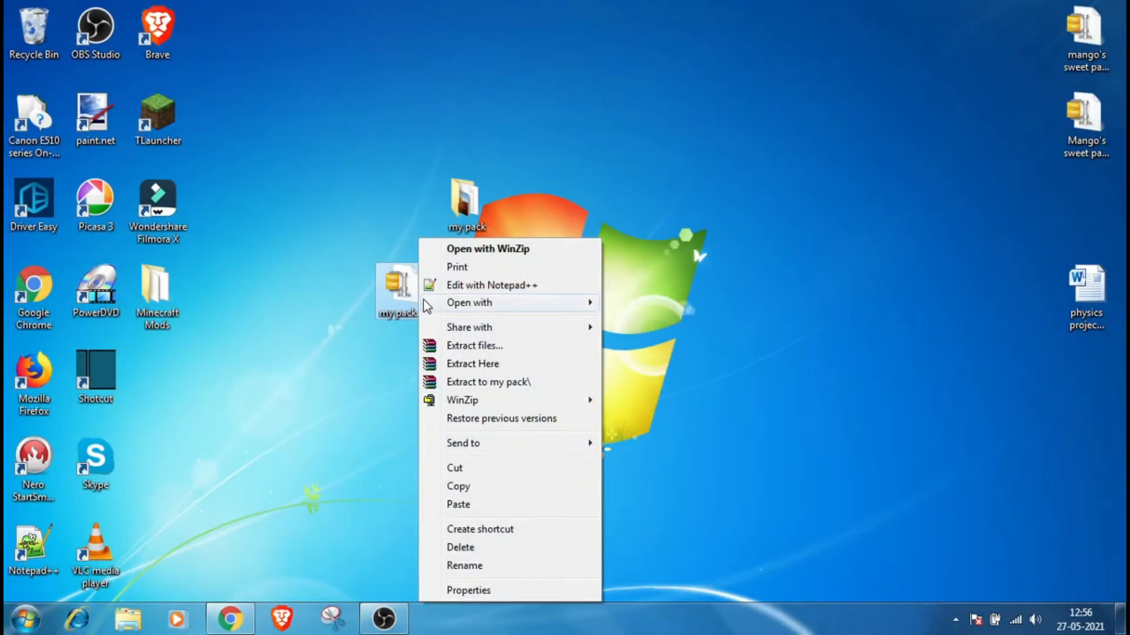
{"action": "mouse_move", "coordinate": [488, 309]}
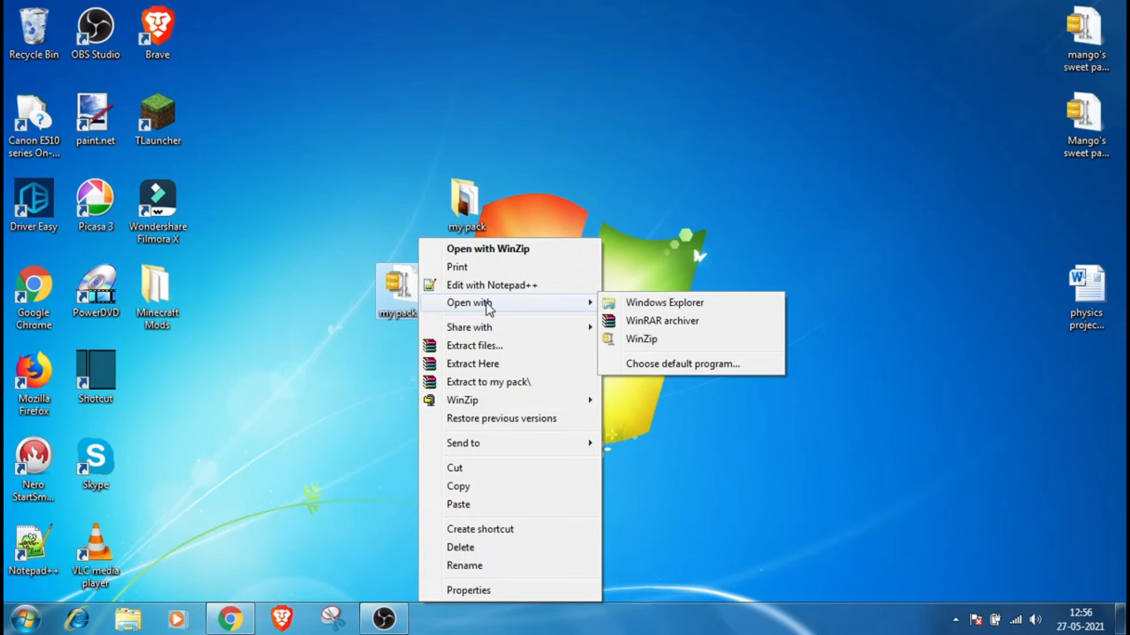
{"action": "left_click", "coordinate": [524, 364]}
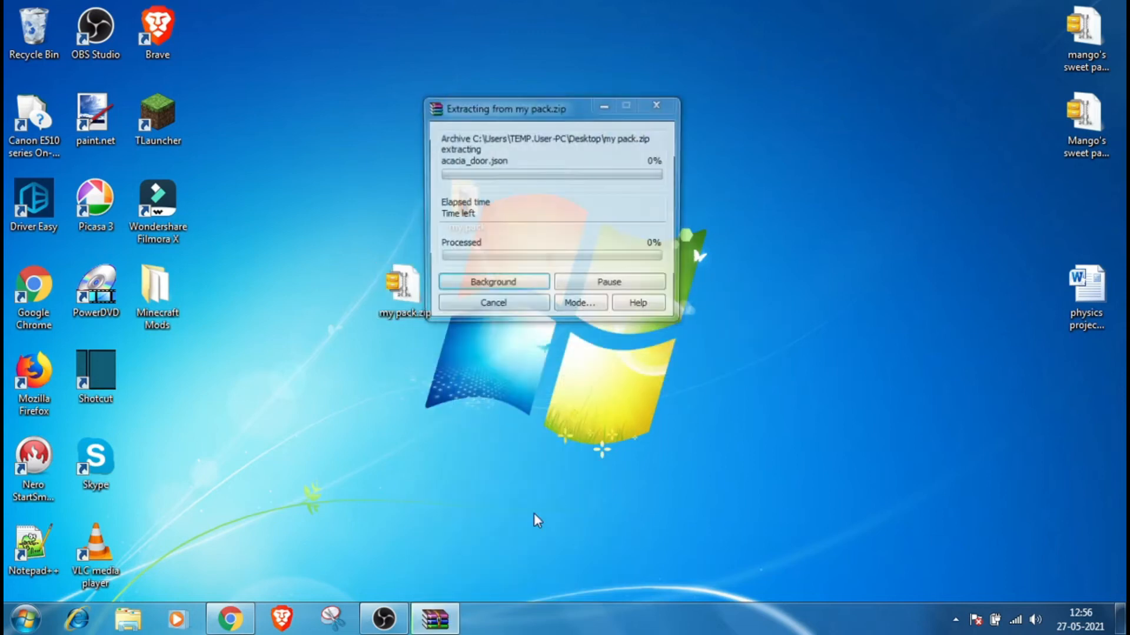
{"action": "left_click", "coordinate": [684, 178]}
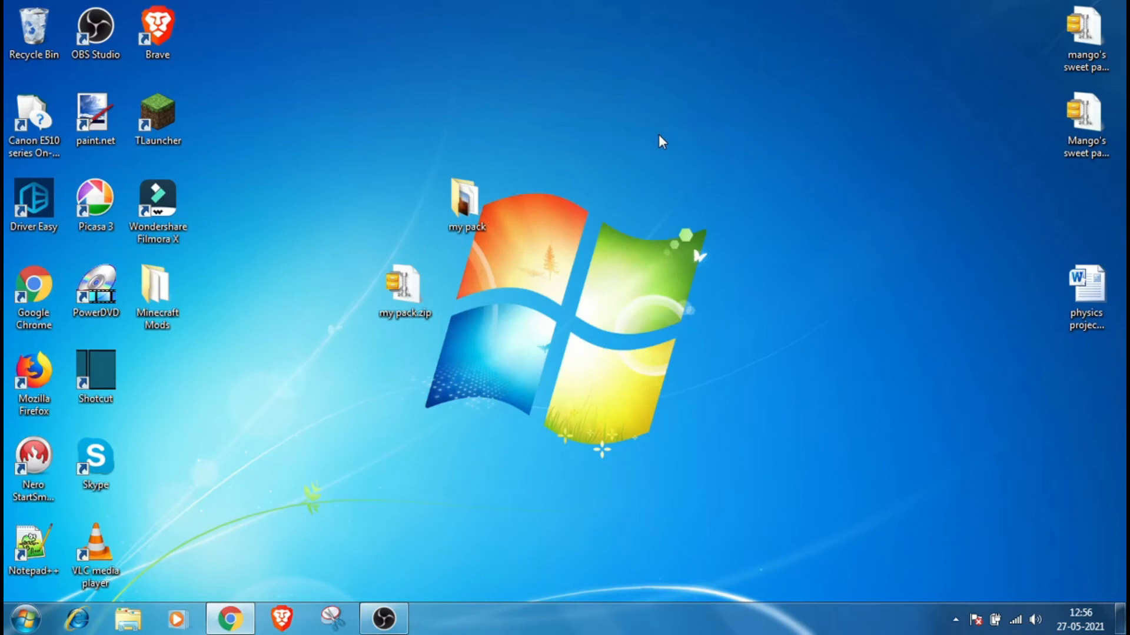
{"action": "right_click", "coordinate": [412, 286]}
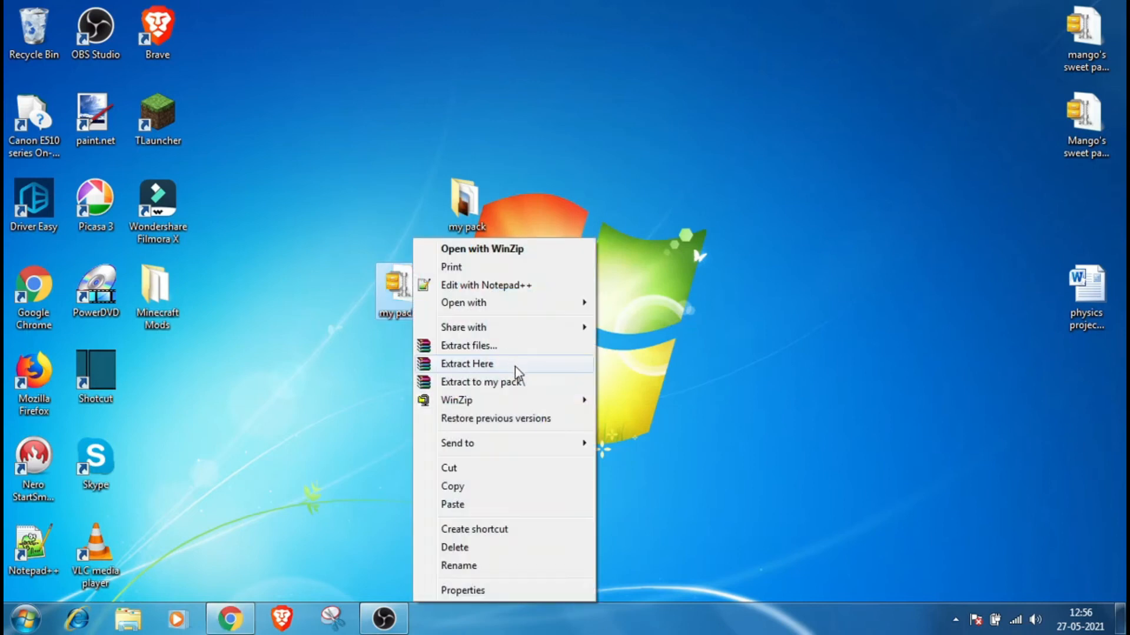
Step: Abandon the overwriting extraction of my pack.zip and delete the old my pack folder from the desktop
{"action": "left_click", "coordinate": [513, 365]}
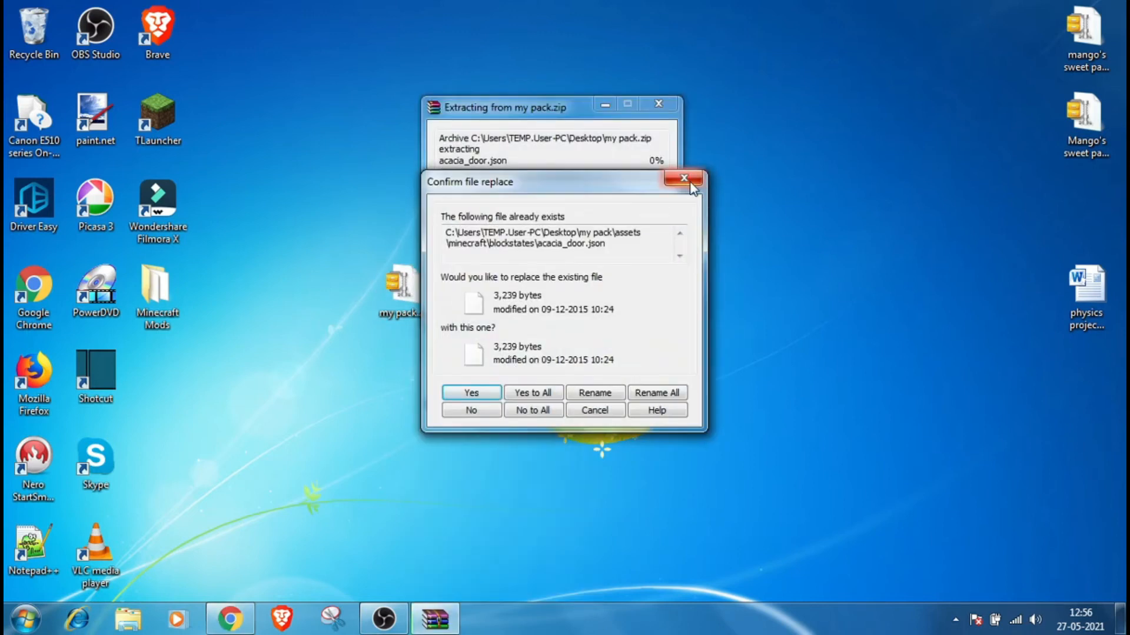
{"action": "left_click", "coordinate": [683, 178]}
{"action": "right_click", "coordinate": [485, 212]}
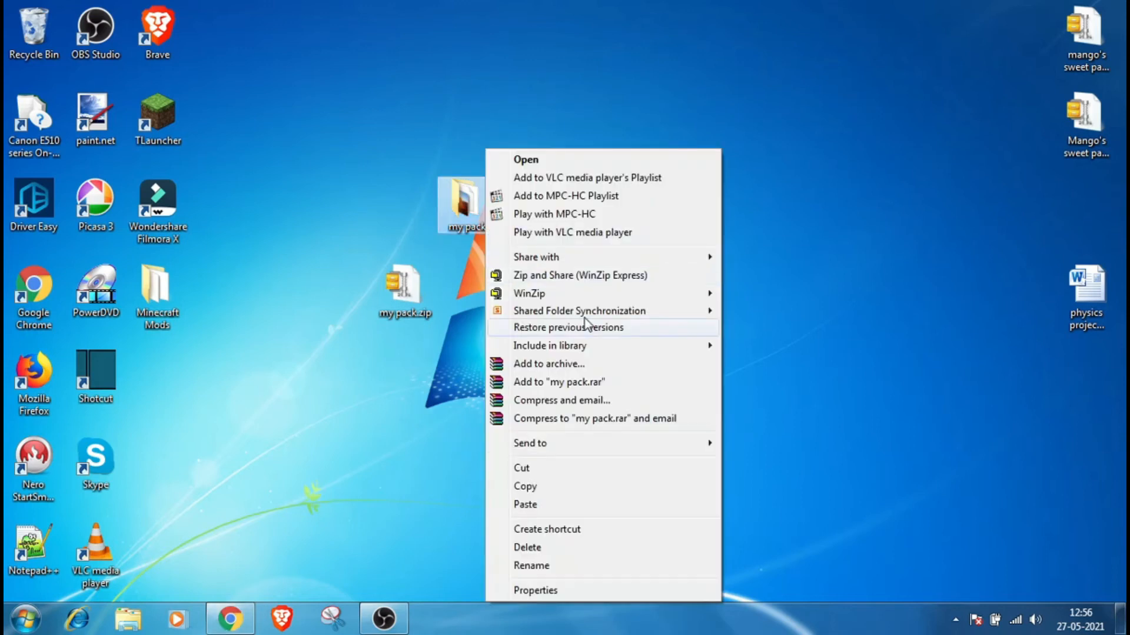
{"action": "left_click", "coordinate": [544, 547]}
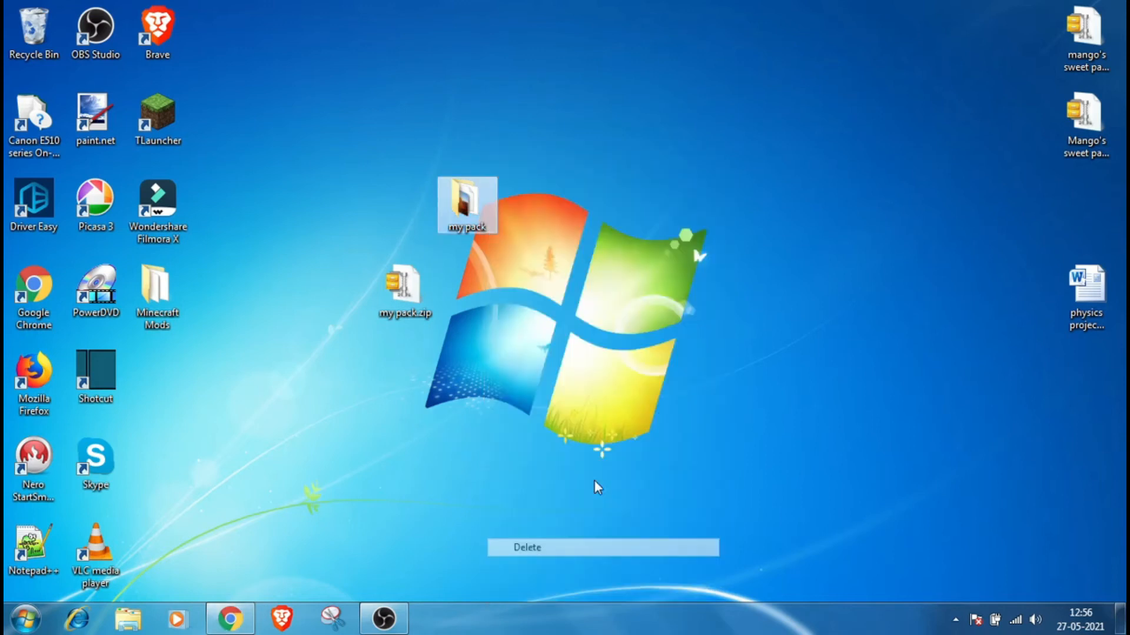
{"action": "left_click", "coordinate": [646, 368]}
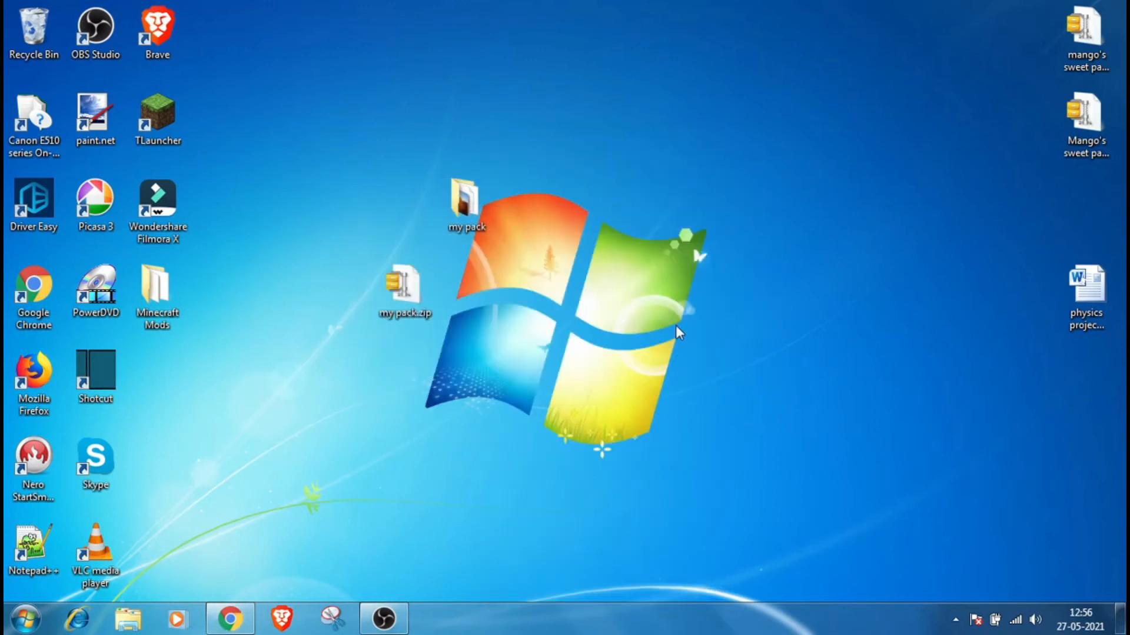
Step: Refresh the desktop and extract my pack.zip here again
{"action": "right_click", "coordinate": [686, 112]}
{"action": "left_click", "coordinate": [738, 163]}
{"action": "right_click", "coordinate": [410, 295]}
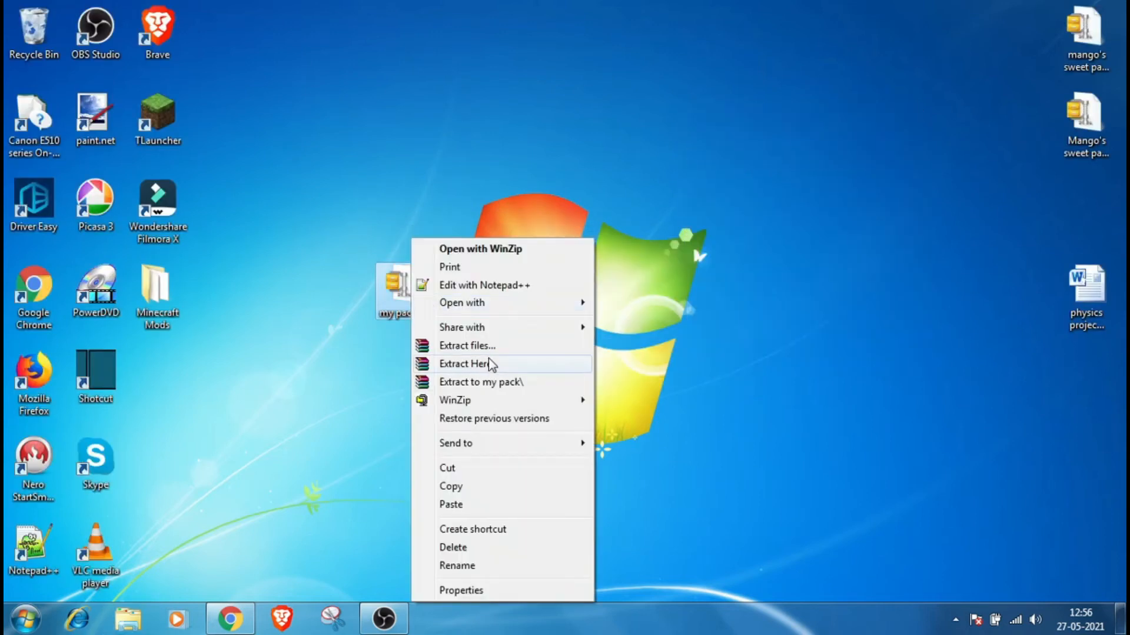
{"action": "left_click", "coordinate": [491, 365]}
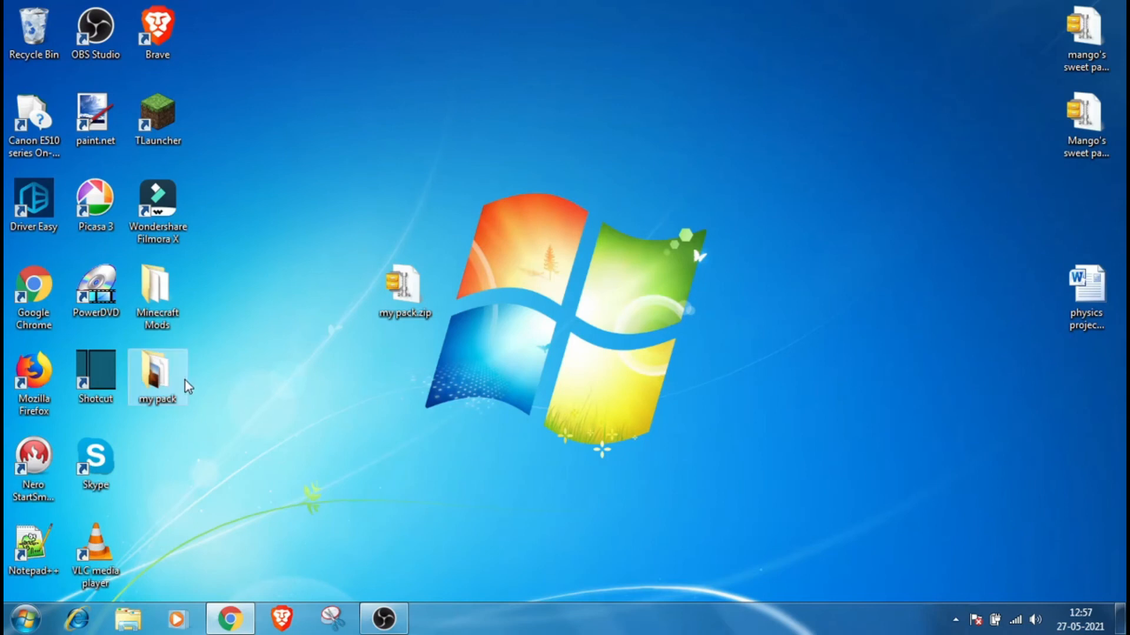
Step: Open the .minecraft resourcepacks folder through Run and close it again
{"action": "key", "text": "super+r"}
{"action": "key", "text": "Return"}
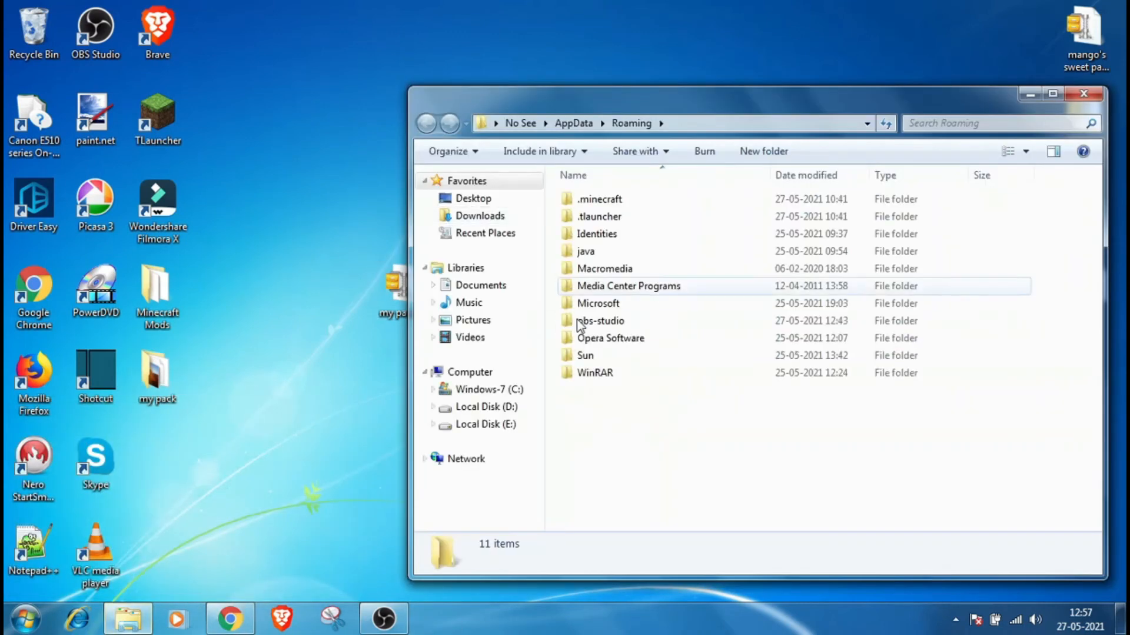
{"action": "double_click", "coordinate": [625, 203]}
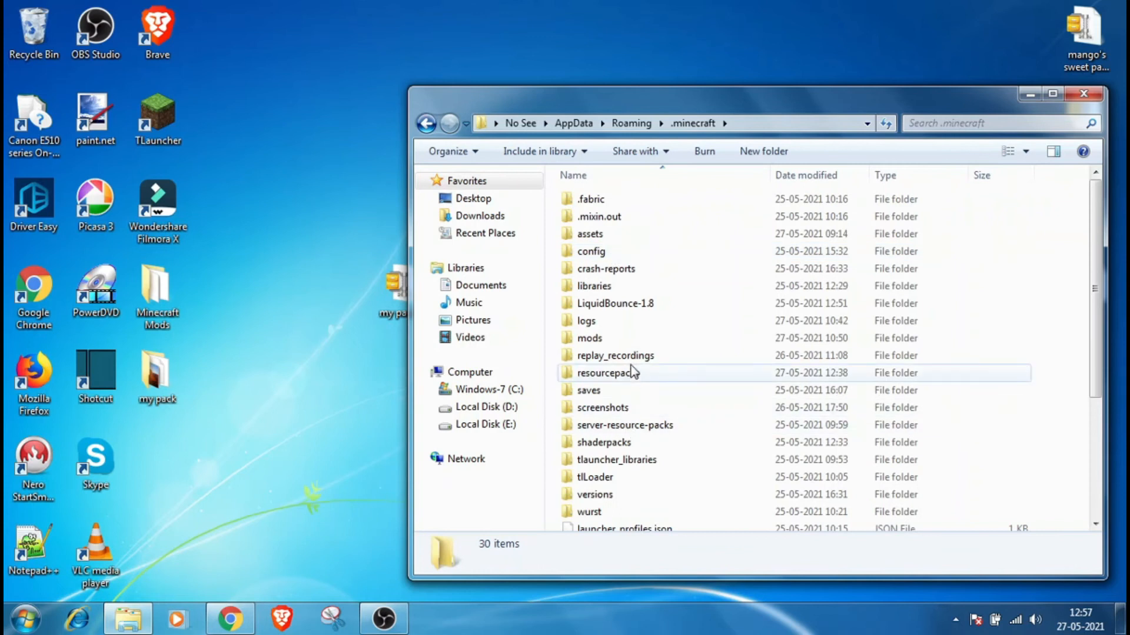
{"action": "double_click", "coordinate": [632, 372]}
{"action": "left_click_drag", "start_coordinate": [157, 379], "coordinate": [782, 386]}
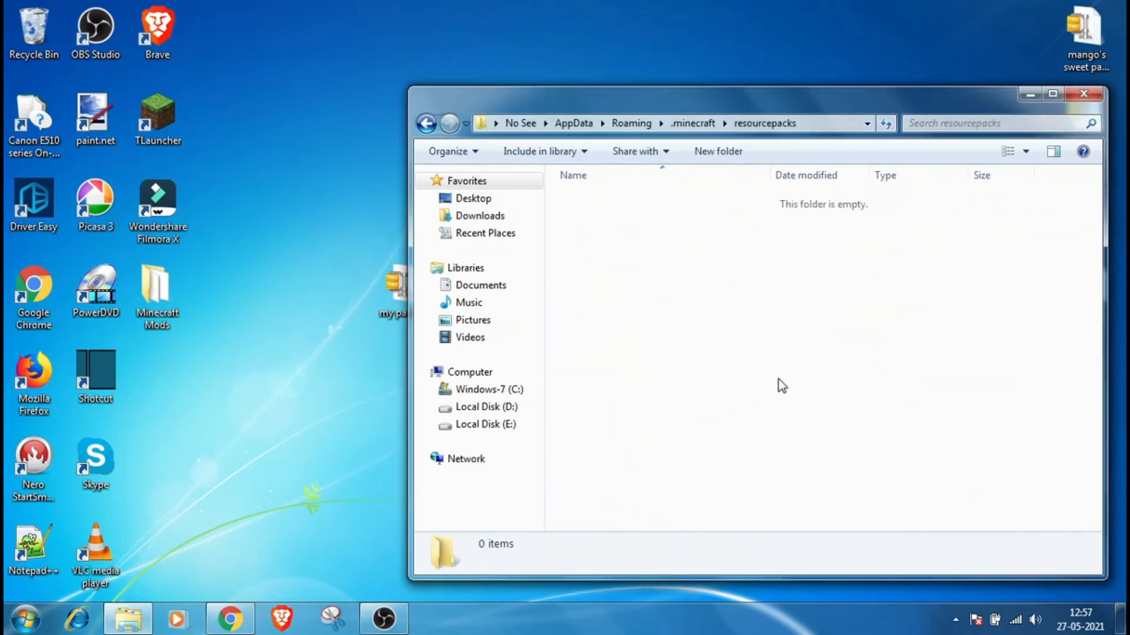
{"action": "left_click_drag", "start_coordinate": [592, 203], "coordinate": [161, 393]}
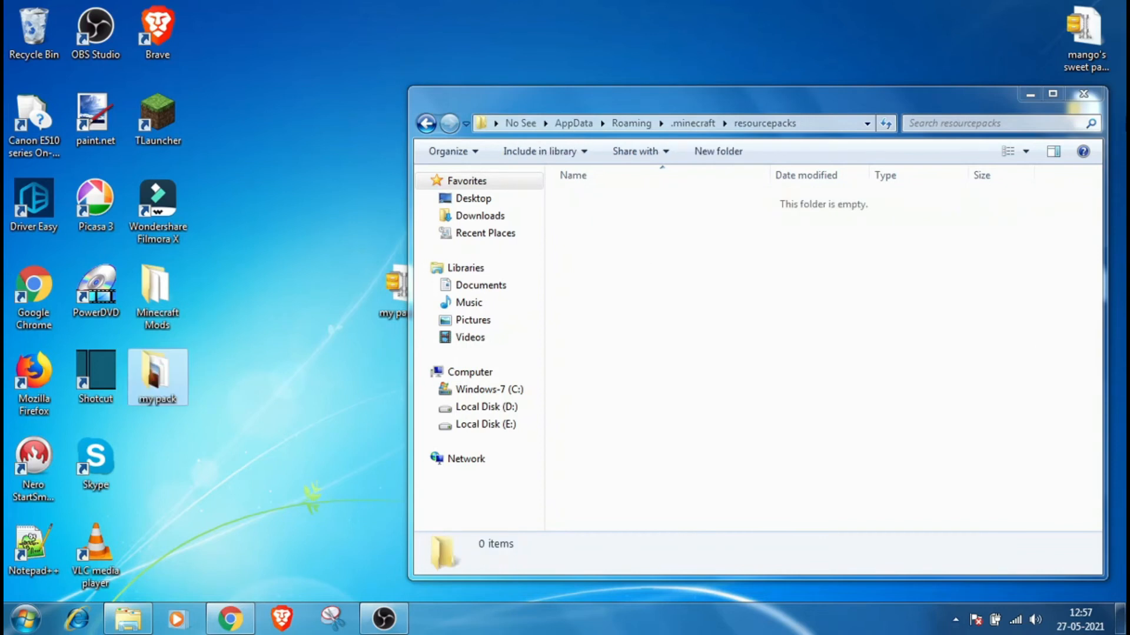
{"action": "left_click", "coordinate": [1083, 94]}
Step: Delete my pack.zip from the desktop
{"action": "right_click", "coordinate": [150, 386]}
{"action": "left_click", "coordinate": [436, 334]}
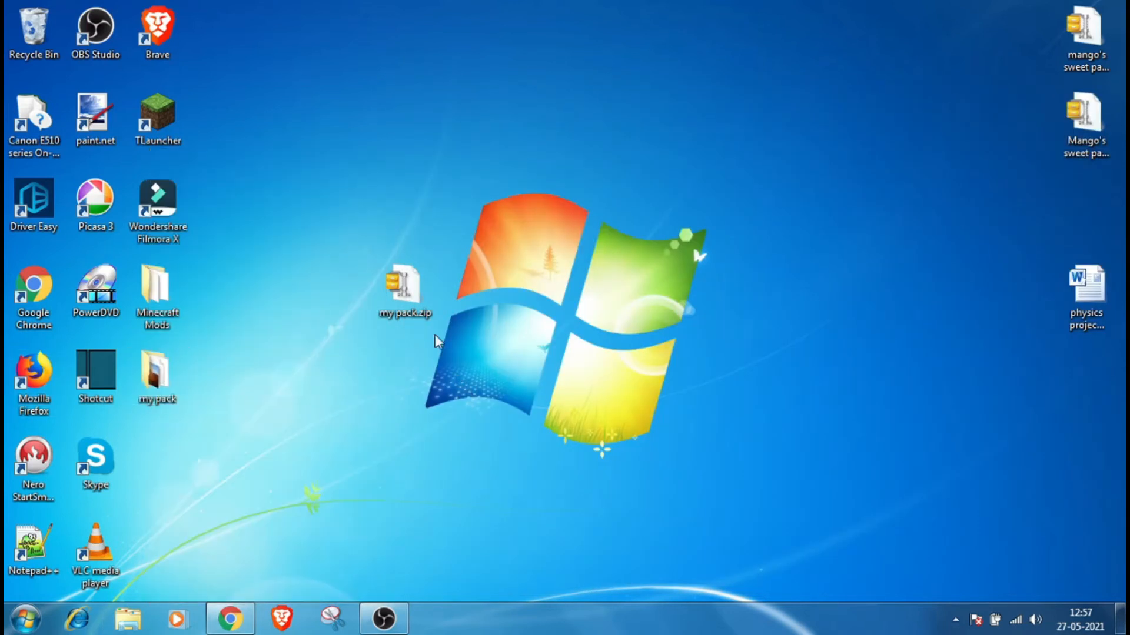
{"action": "right_click", "coordinate": [419, 300]}
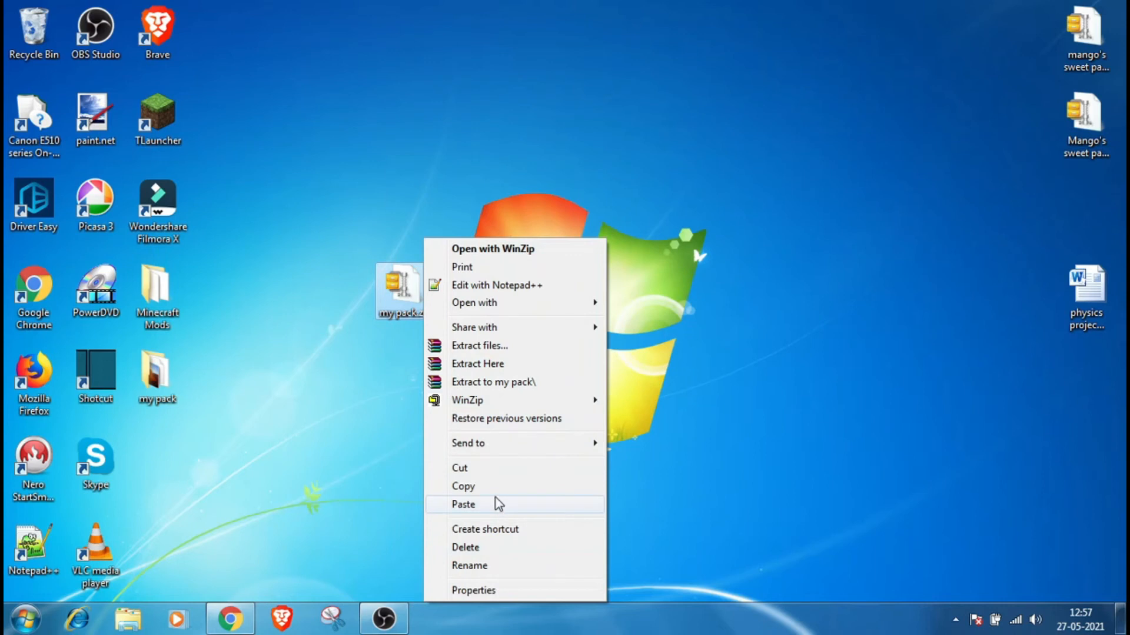
{"action": "left_click", "coordinate": [492, 547]}
{"action": "left_click", "coordinate": [655, 419]}
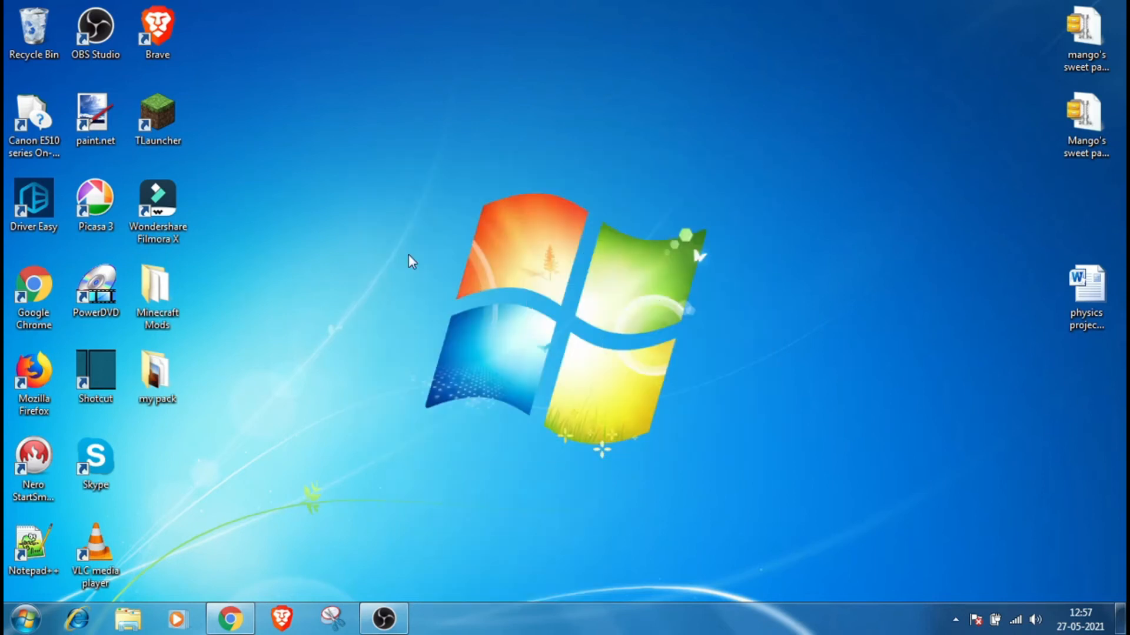
Step: Inside the my pack folder, add assets, pack.mcmeta and pack.png to a ZIP archive named my pack.zip
{"action": "left_click_drag", "start_coordinate": [155, 376], "coordinate": [427, 282]}
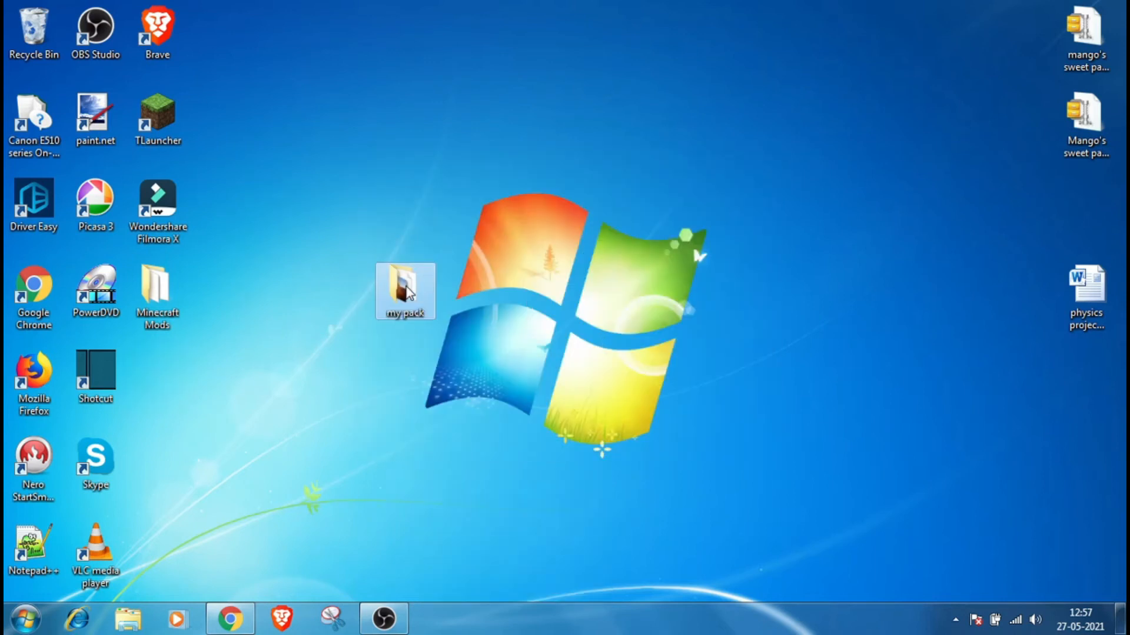
{"action": "double_click", "coordinate": [426, 283]}
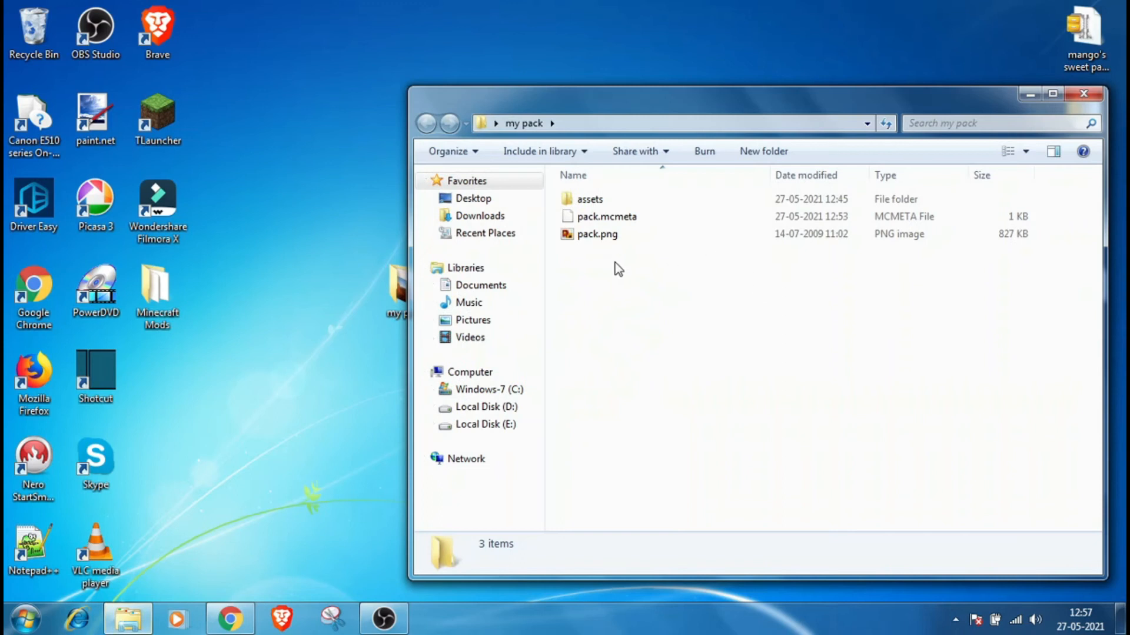
{"action": "left_click_drag", "start_coordinate": [601, 289], "coordinate": [595, 192]}
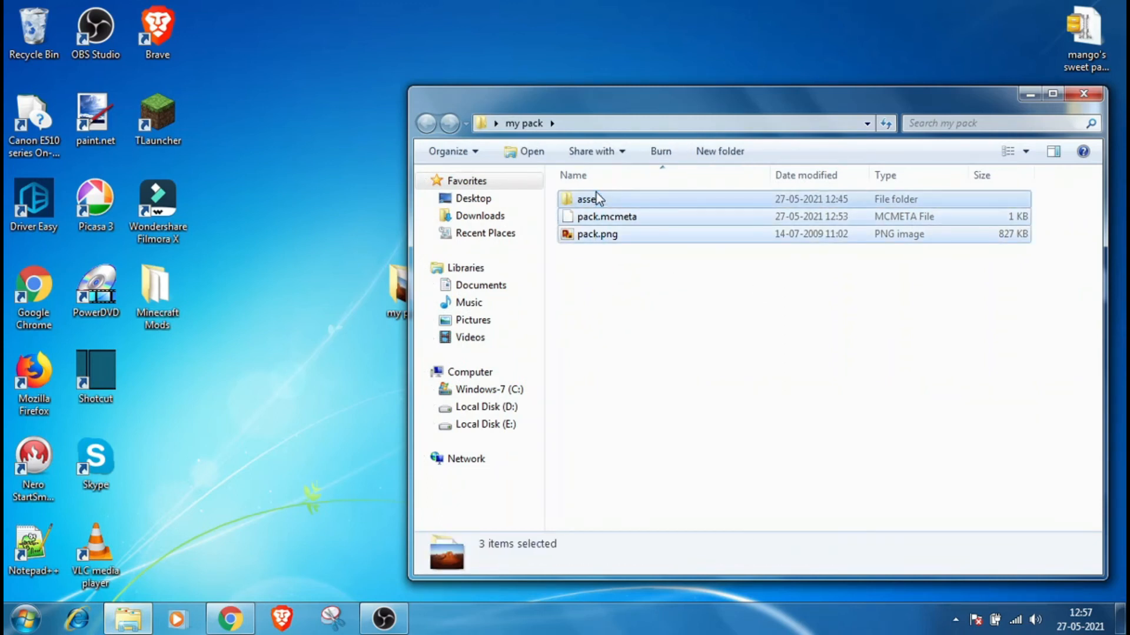
{"action": "right_click", "coordinate": [627, 234]}
{"action": "left_click", "coordinate": [711, 347]}
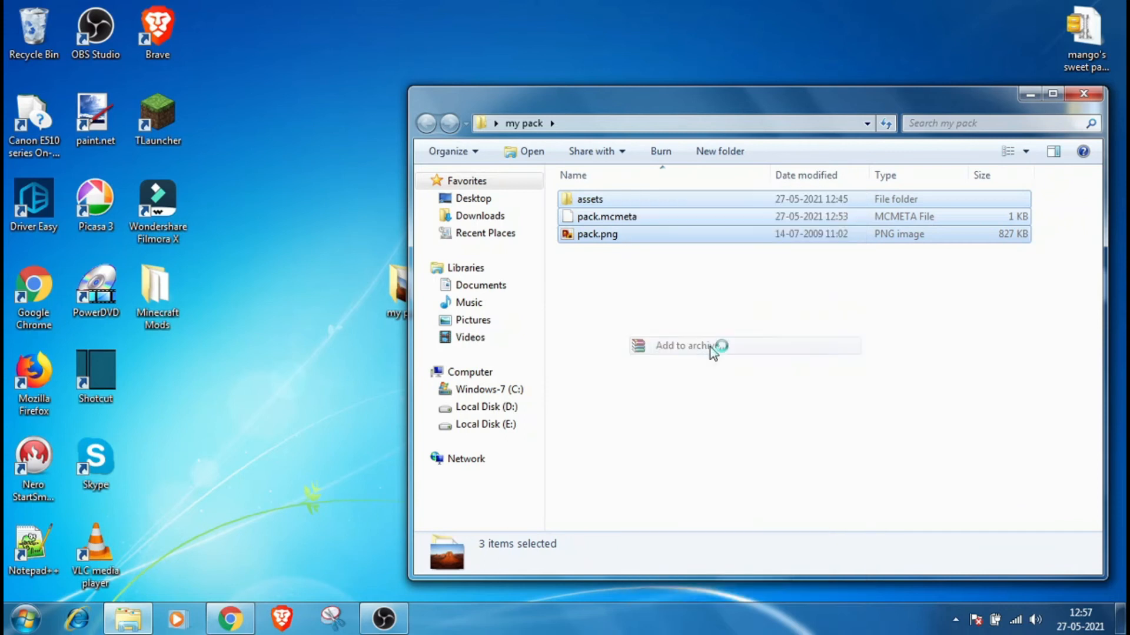
{"action": "left_click", "coordinate": [500, 289]}
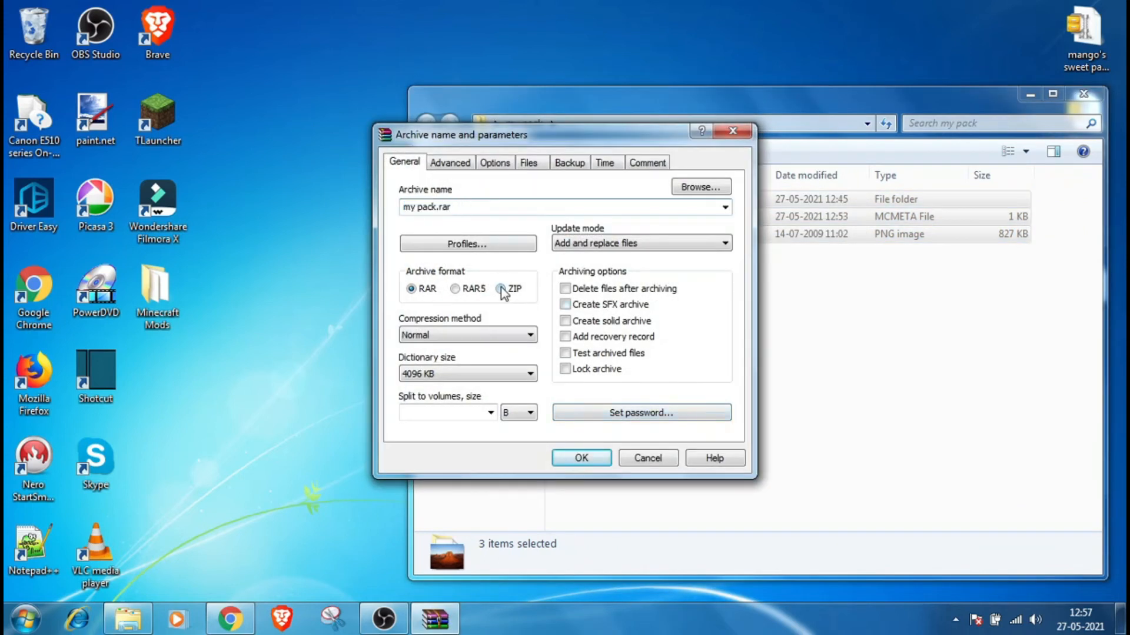
{"action": "left_click", "coordinate": [581, 458]}
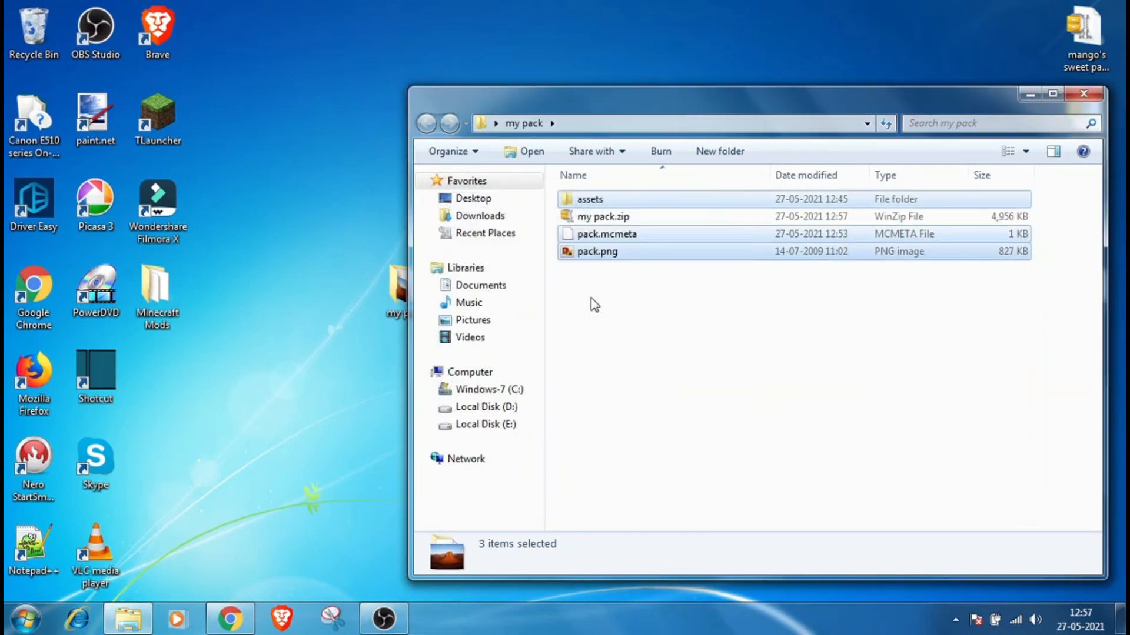
Step: Move my pack.zip from the my pack folder onto the desktop and close the folder
{"action": "left_click_drag", "start_coordinate": [601, 217], "coordinate": [231, 389]}
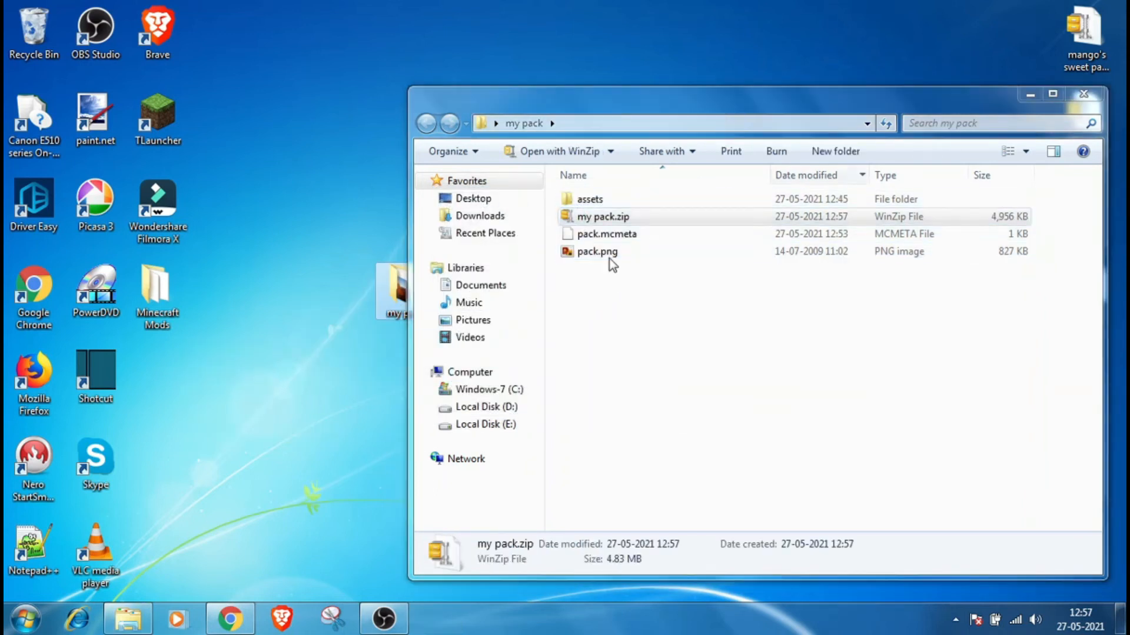
{"action": "left_click", "coordinate": [1084, 93]}
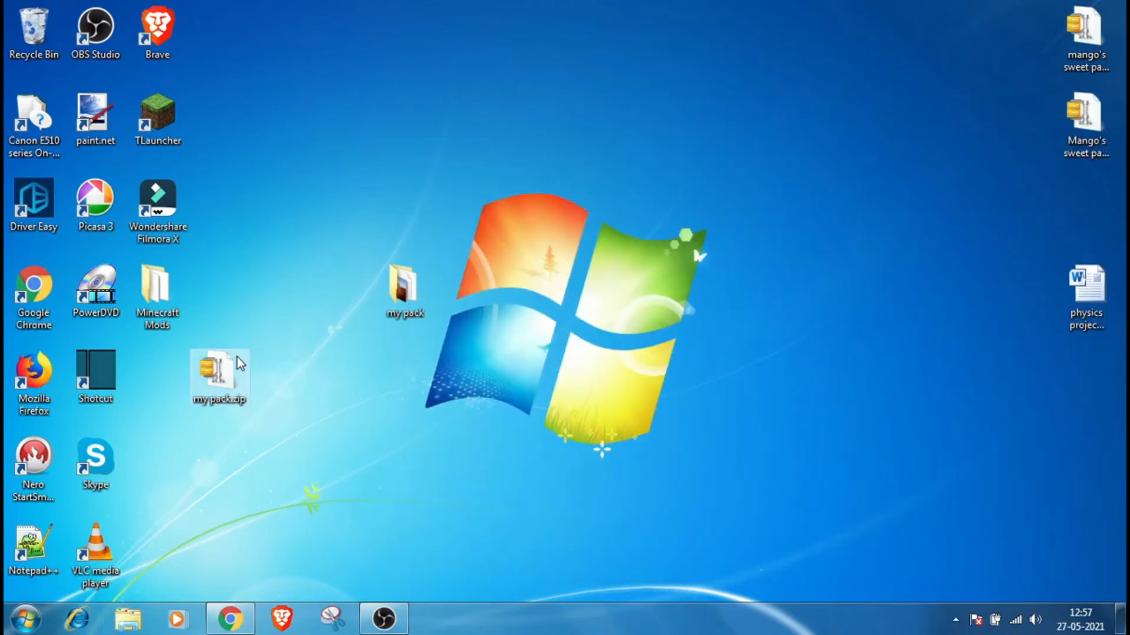
Step: Open my pack.zip in WinRAR to inspect its contents, then close it
{"action": "right_click", "coordinate": [234, 376]}
{"action": "mouse_move", "coordinate": [312, 303]}
{"action": "left_click", "coordinate": [458, 322]}
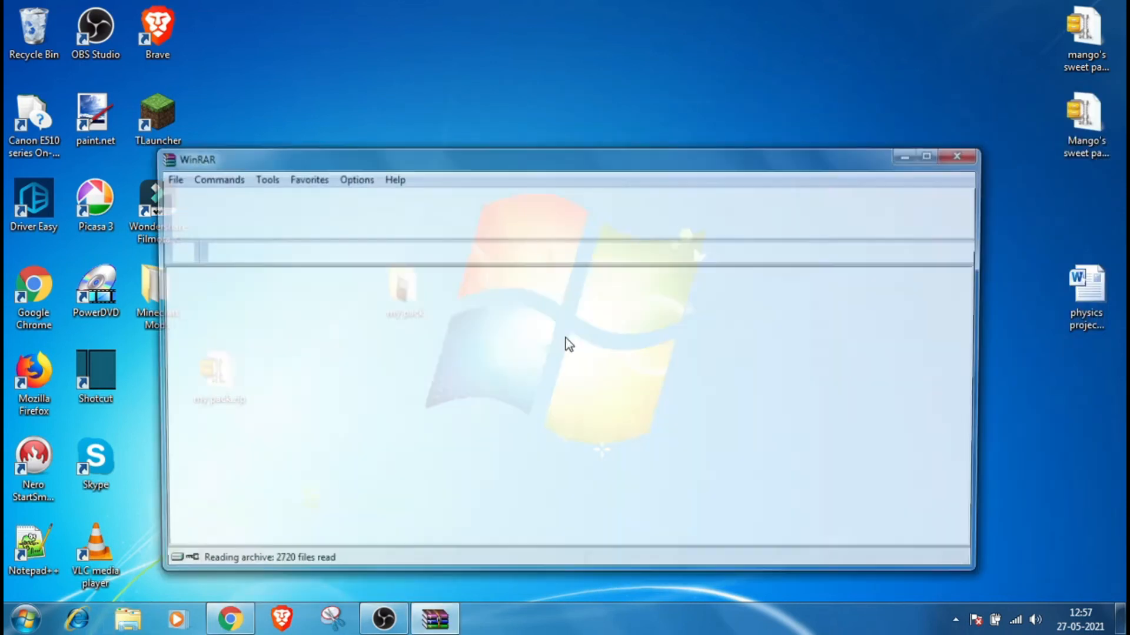
{"action": "left_click", "coordinate": [965, 153]}
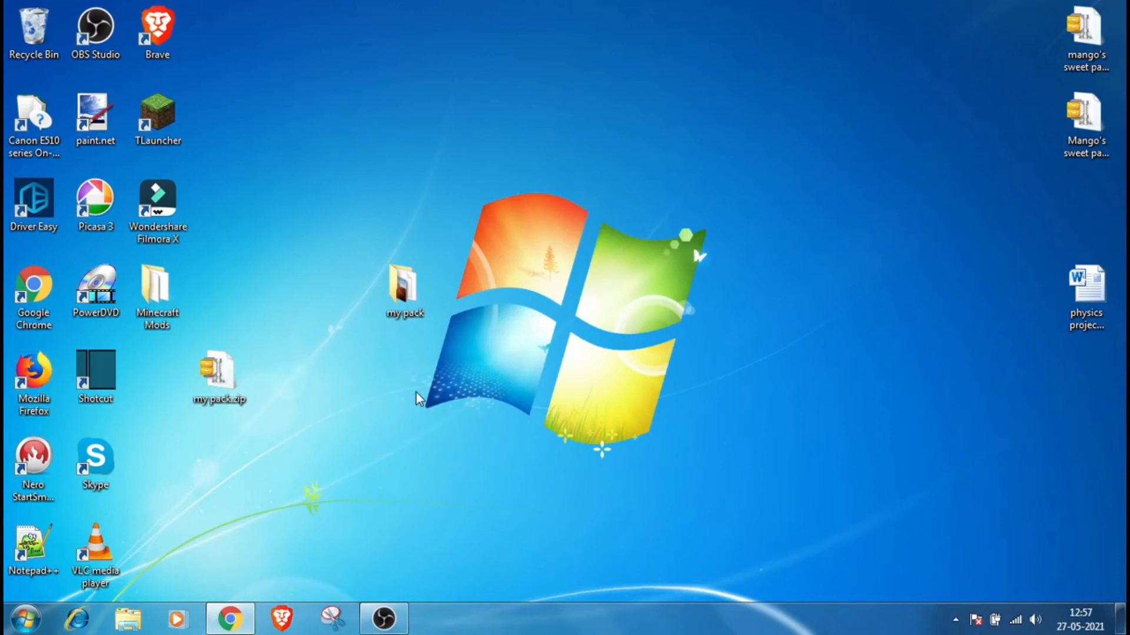
Step: Move my pack.zip from the desktop into the .minecraft resourcepacks folder
{"action": "key", "text": "super+r"}
{"action": "key", "text": "Return"}
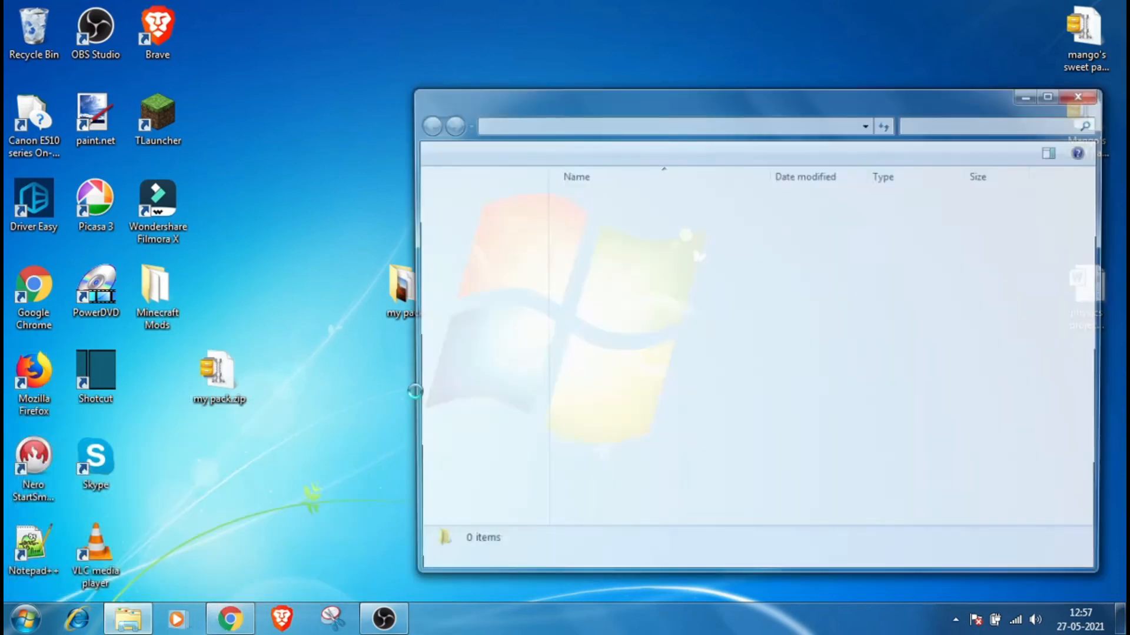
{"action": "left_click", "coordinate": [601, 199]}
{"action": "double_click", "coordinate": [603, 200]}
{"action": "double_click", "coordinate": [625, 372]}
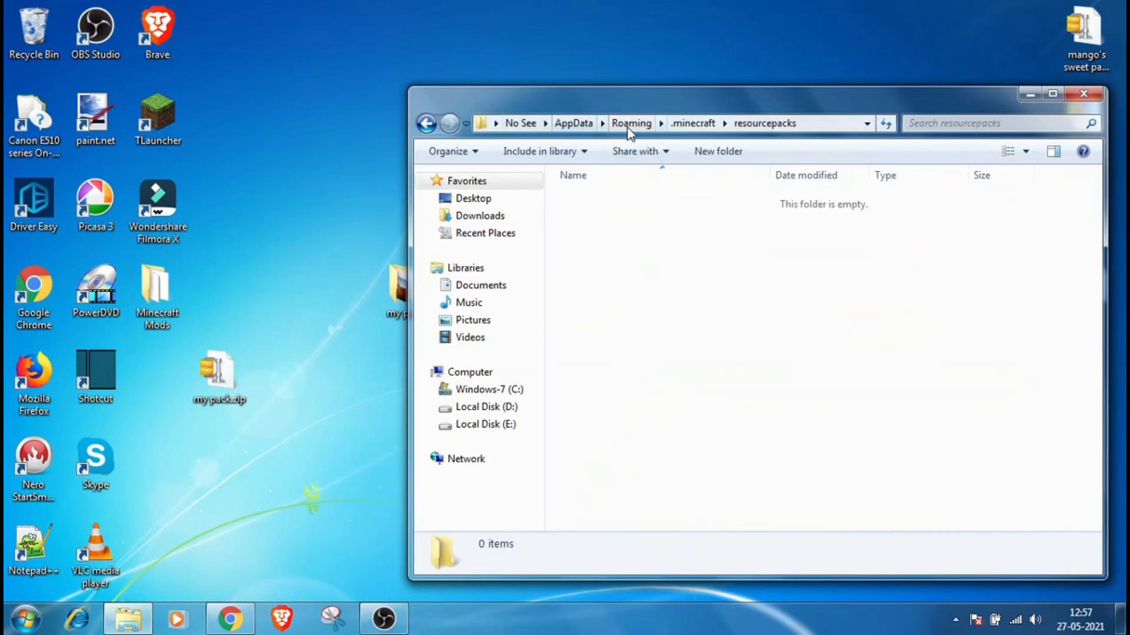
{"action": "left_click_drag", "start_coordinate": [216, 375], "coordinate": [618, 291]}
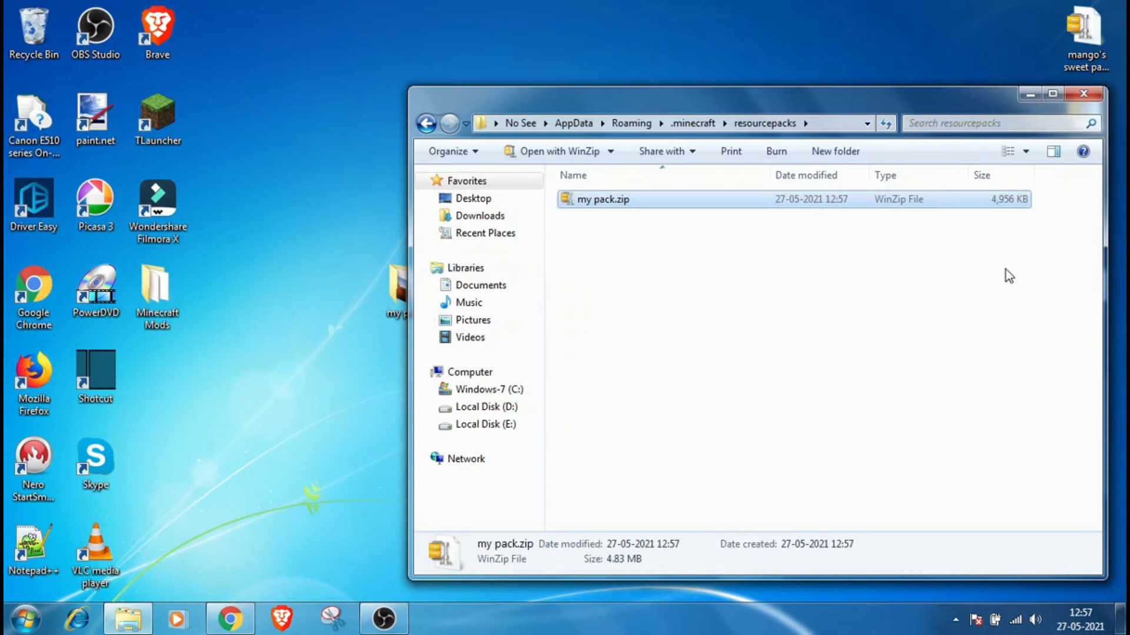
Step: Close the folder window and delete the my pack folder from the desktop
{"action": "left_click", "coordinate": [1083, 93]}
{"action": "right_click", "coordinate": [433, 322]}
{"action": "left_click", "coordinate": [323, 300]}
{"action": "left_click", "coordinate": [403, 285]}
{"action": "right_click", "coordinate": [390, 289]}
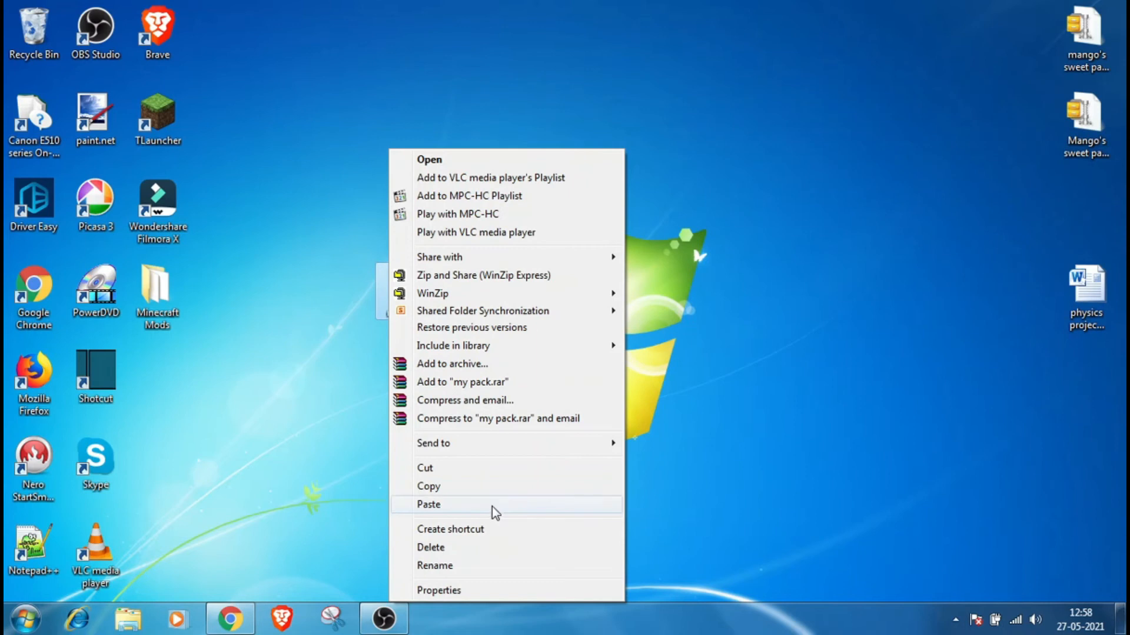
{"action": "left_click", "coordinate": [477, 548]}
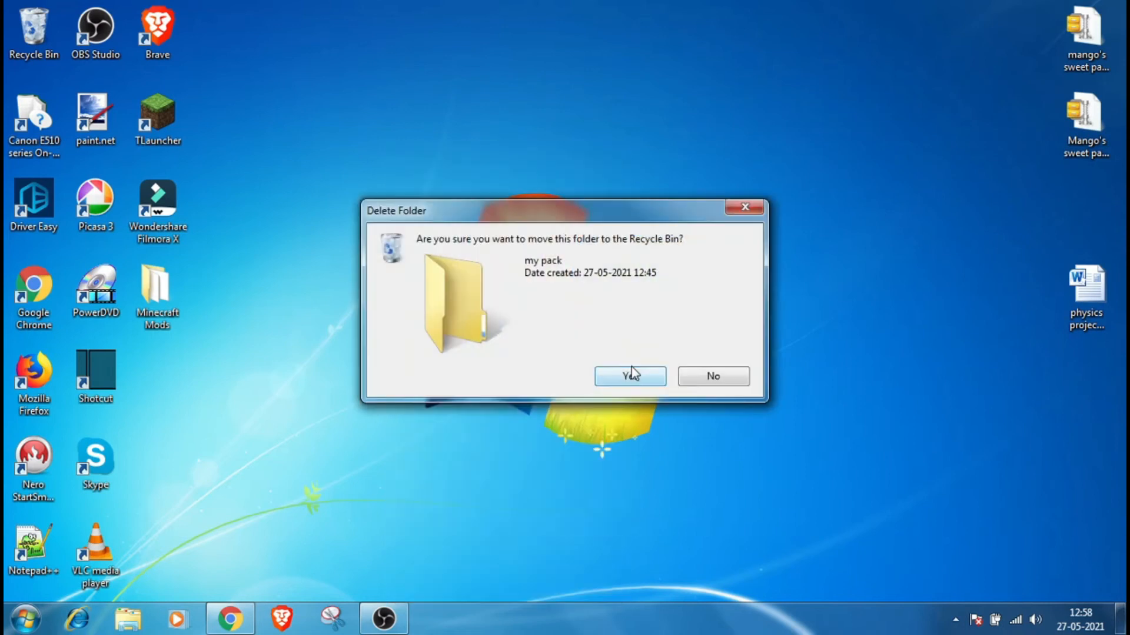
{"action": "left_click", "coordinate": [631, 370]}
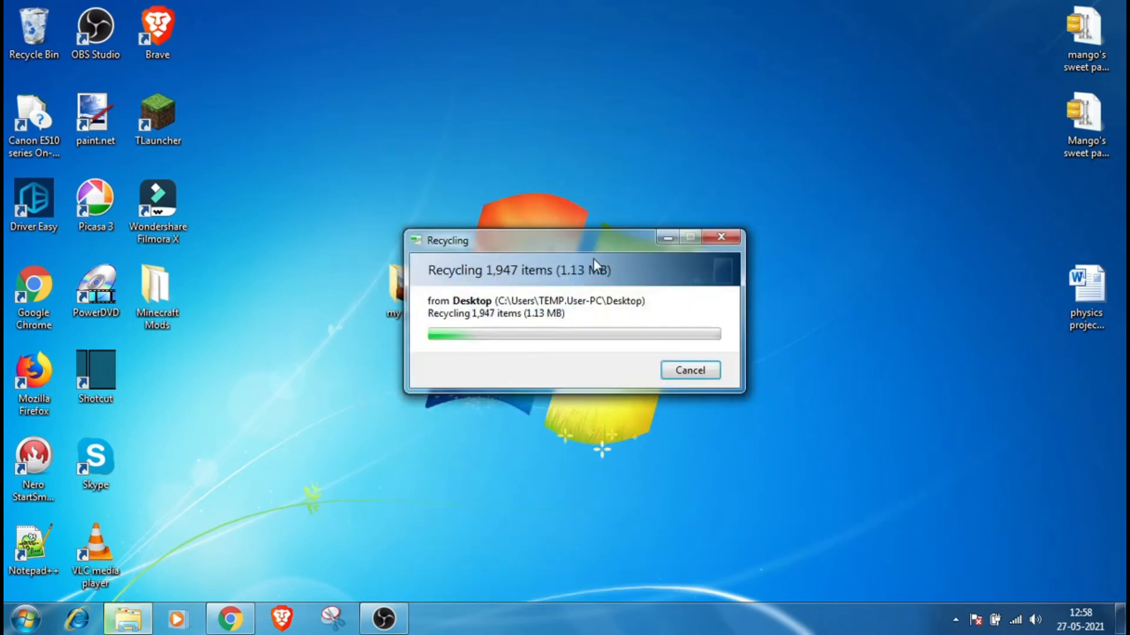
Step: Refresh the desktop, open TLauncher and enter the game with the ForgeOptiFine 1.8.9 version
{"action": "right_click", "coordinate": [704, 99]}
{"action": "left_click", "coordinate": [785, 144]}
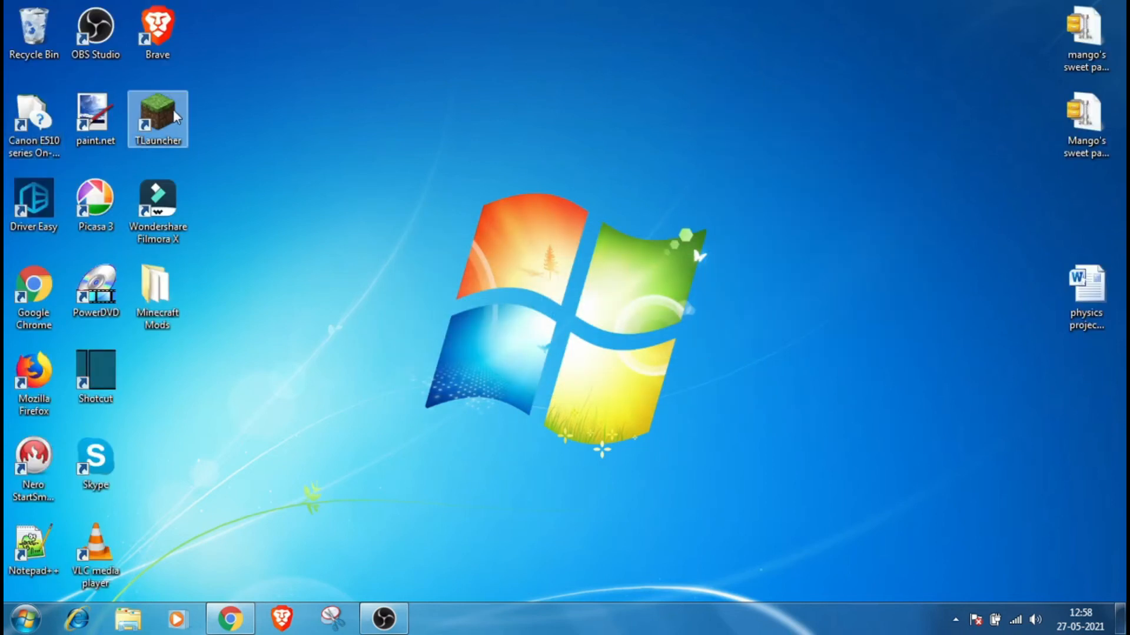
{"action": "right_click", "coordinate": [173, 110]}
{"action": "left_click", "coordinate": [235, 101]}
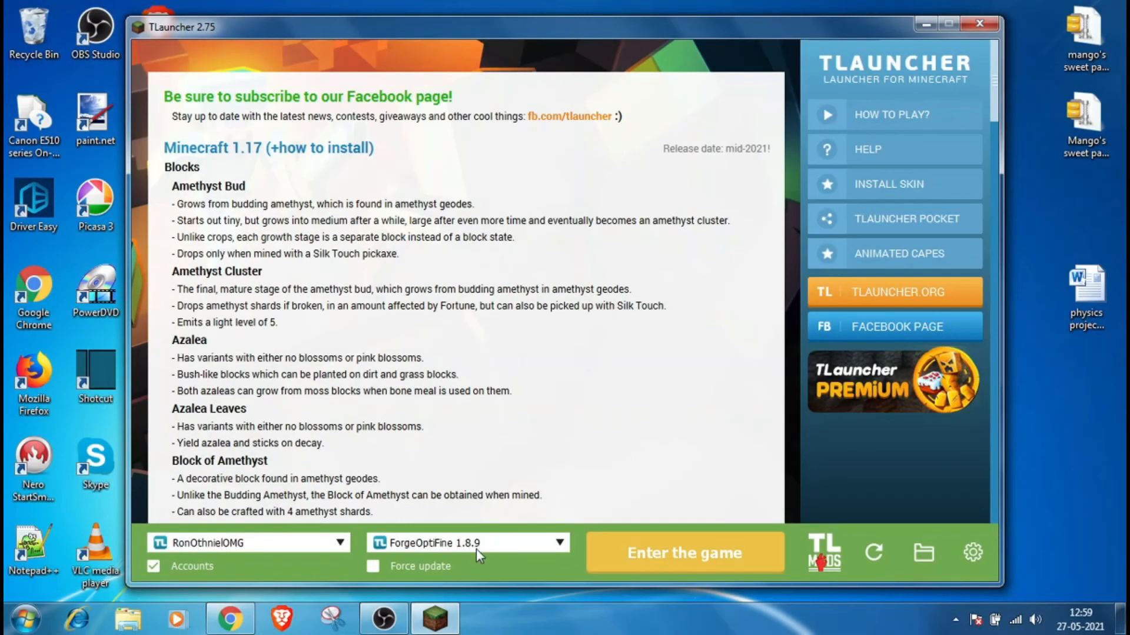
{"action": "left_click", "coordinate": [704, 556]}
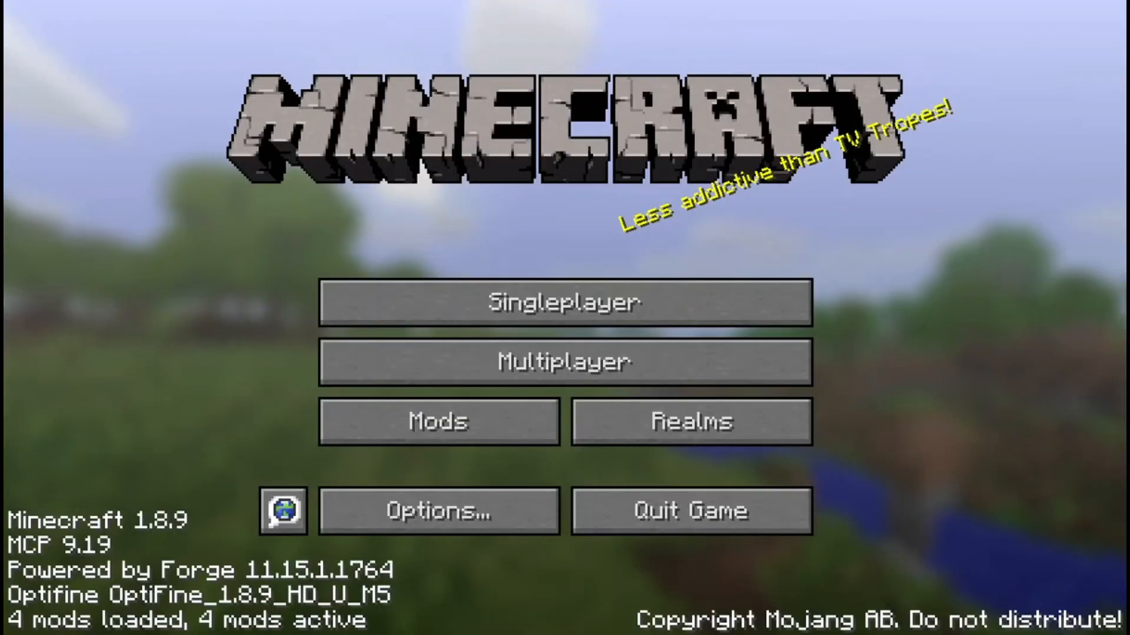
Step: Open the Resource Packs options and activate my pack.zip
{"action": "left_click", "coordinate": [477, 514]}
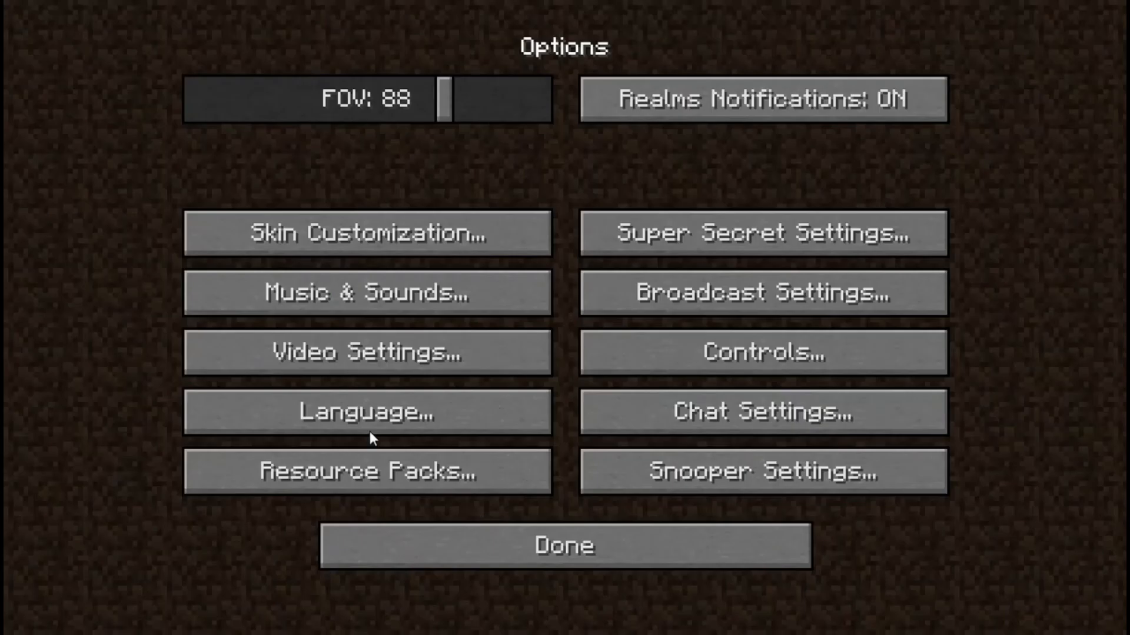
{"action": "left_click", "coordinate": [267, 472]}
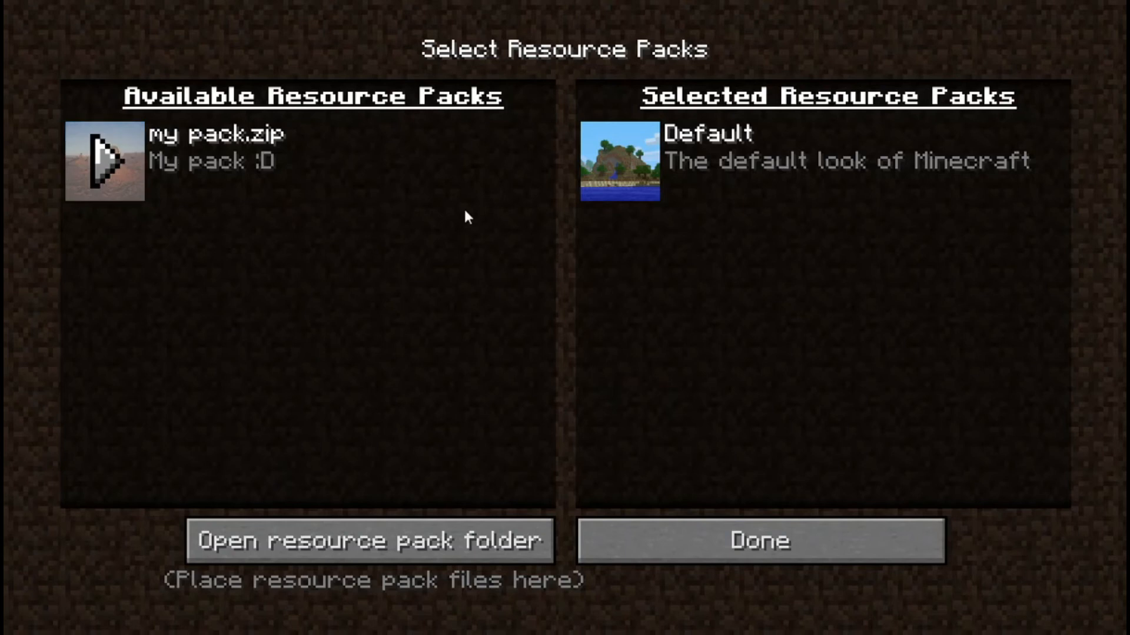
{"action": "mouse_move", "coordinate": [255, 165]}
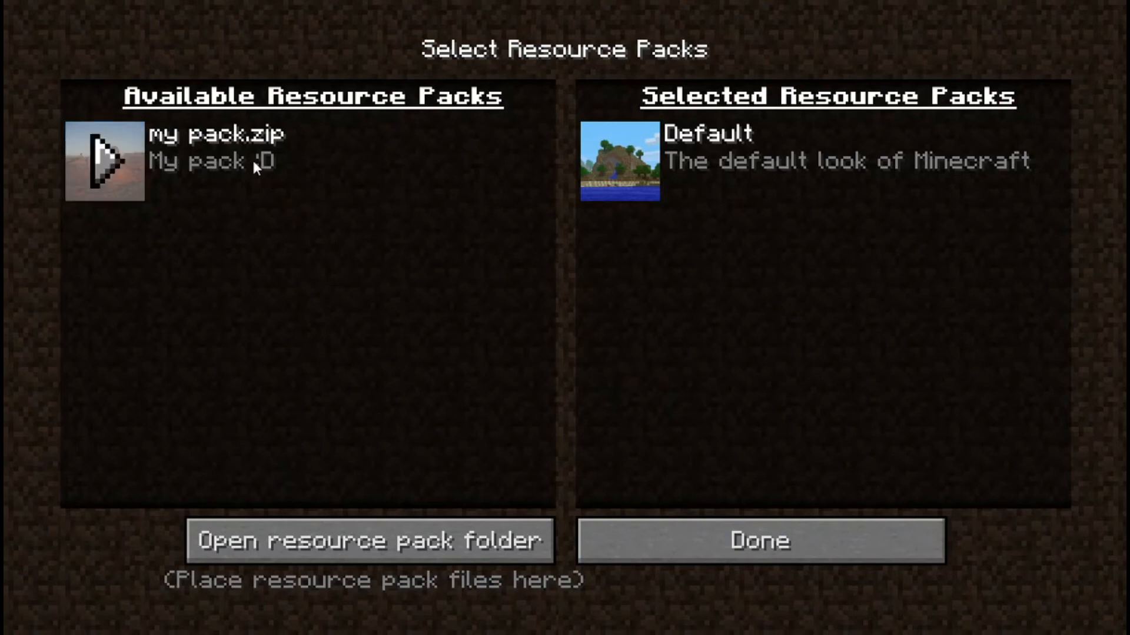
{"action": "left_click", "coordinate": [105, 156]}
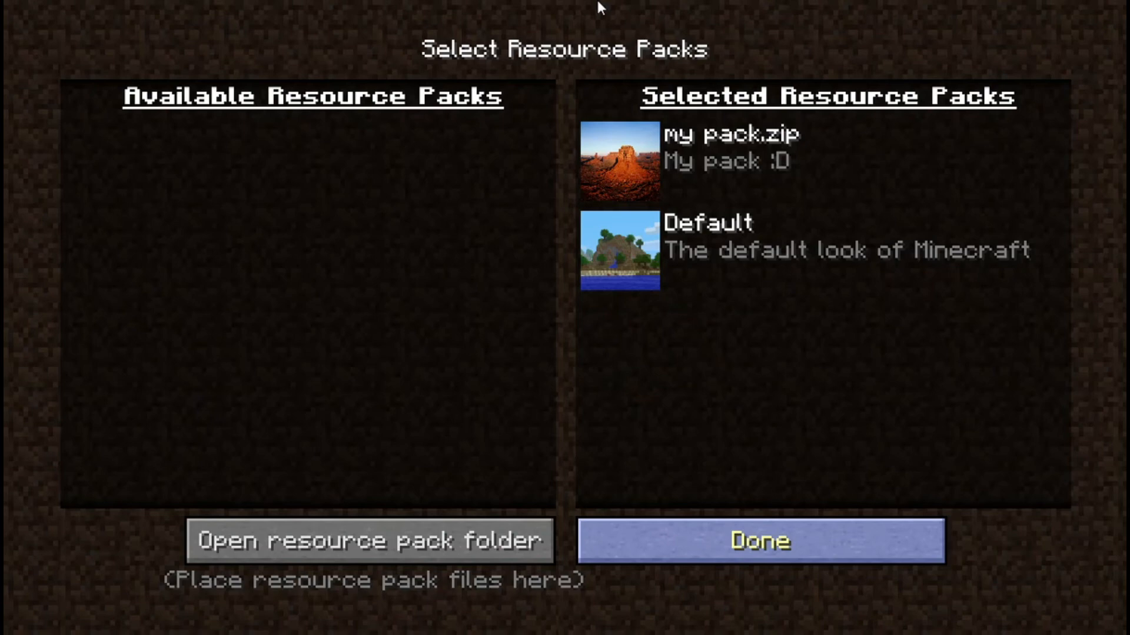
Step: Close the options and load the "my repay work" singleplayer world
{"action": "key", "text": "Escape"}
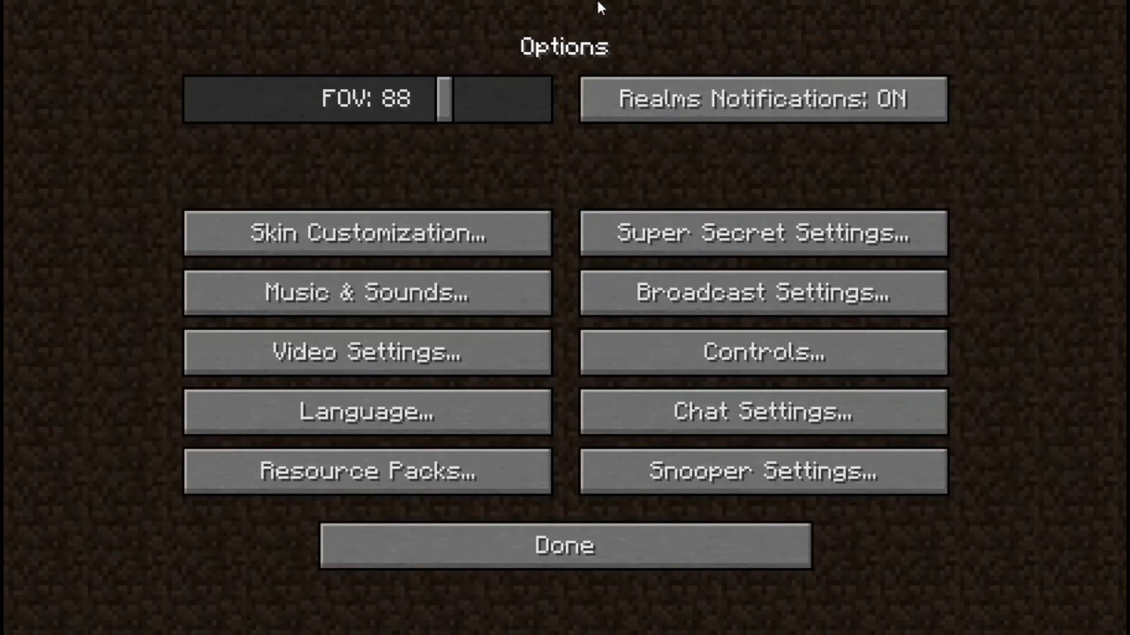
{"action": "left_click", "coordinate": [524, 562]}
{"action": "left_click", "coordinate": [686, 294]}
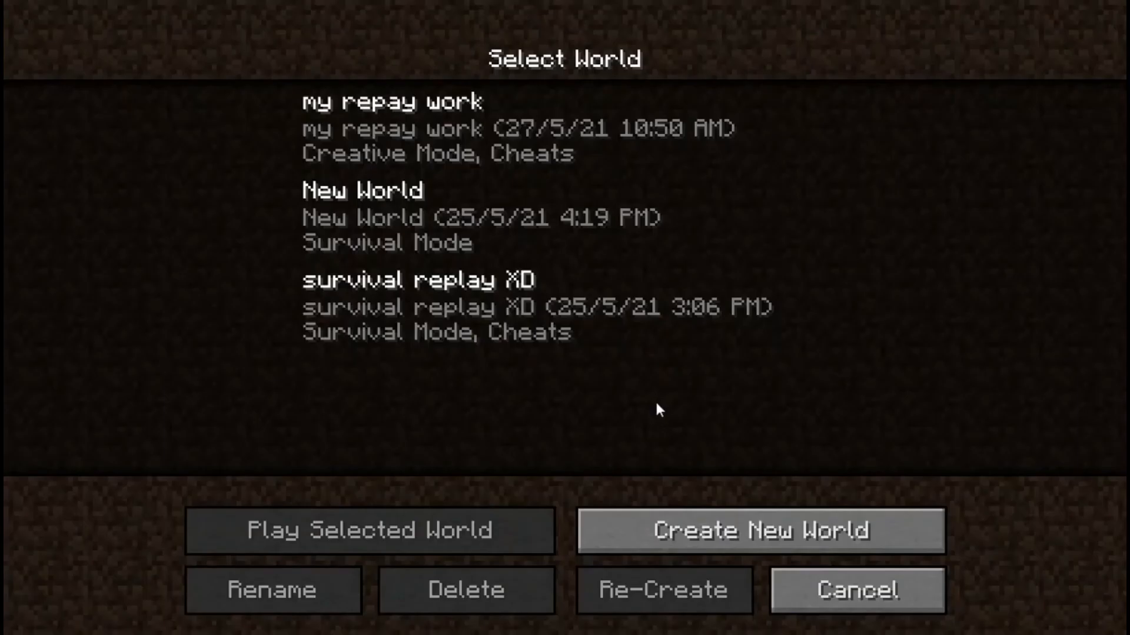
{"action": "left_click", "coordinate": [522, 126]}
{"action": "key", "text": "Return"}
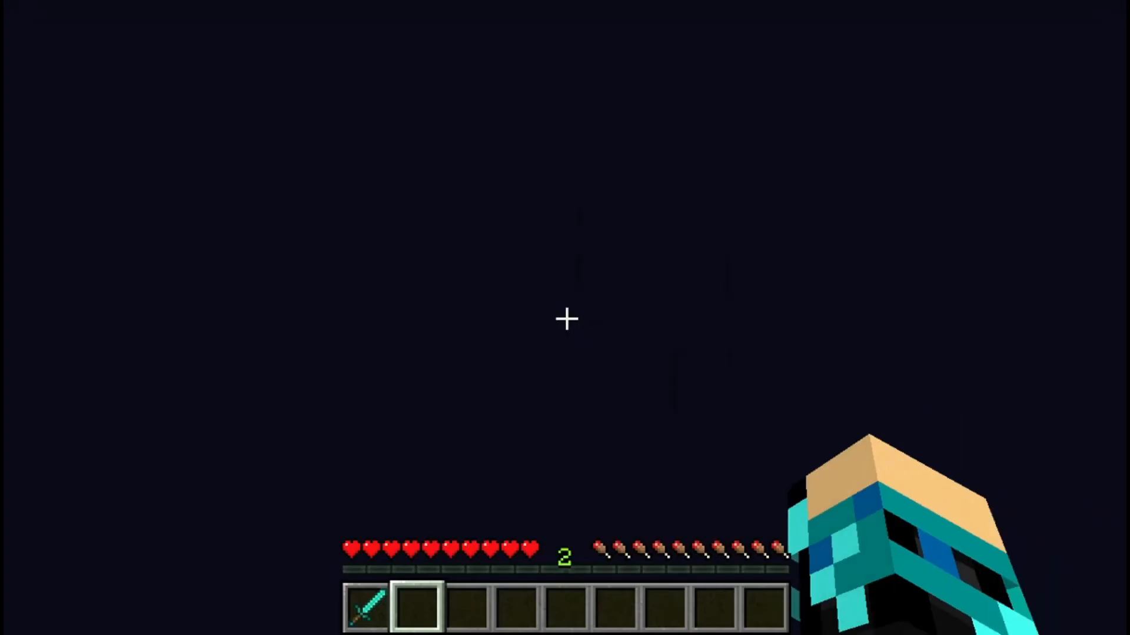
Step: Switch to creative mode with the command /gamemode 1
{"action": "type", "text": "/game"}
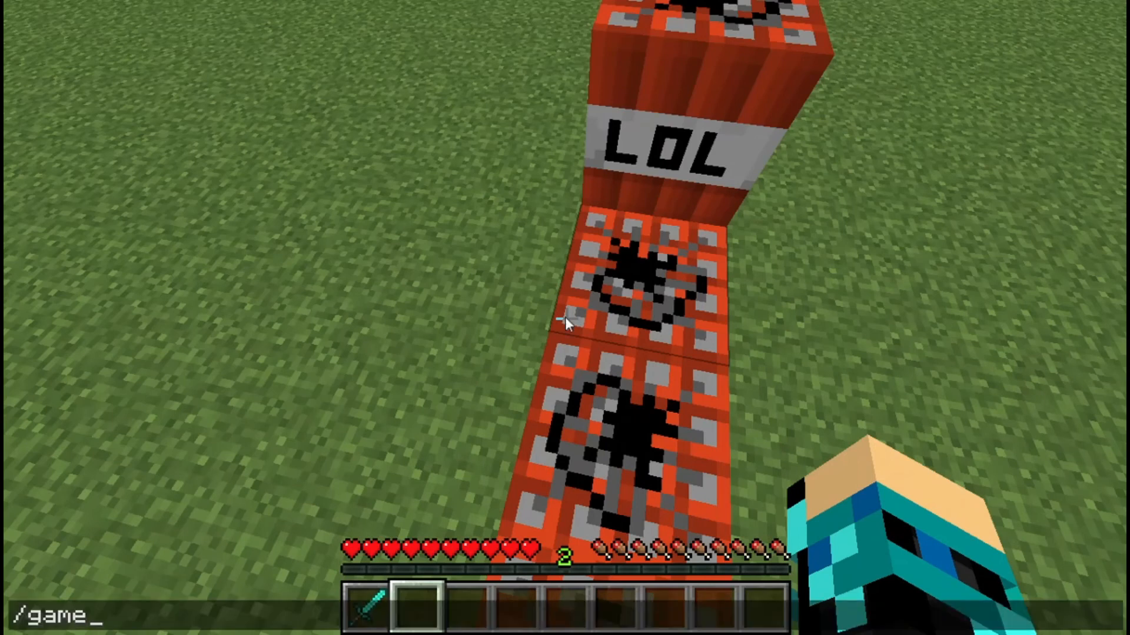
{"action": "type", "text": "mode"}
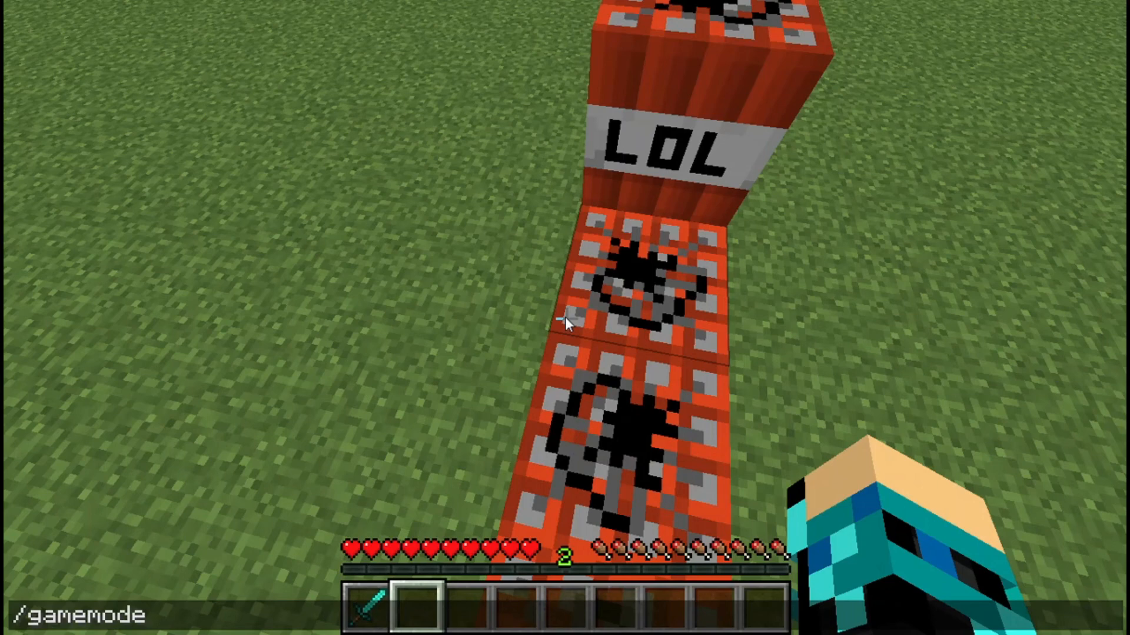
{"action": "type", "text": " 1"}
{"action": "key", "text": "Return"}
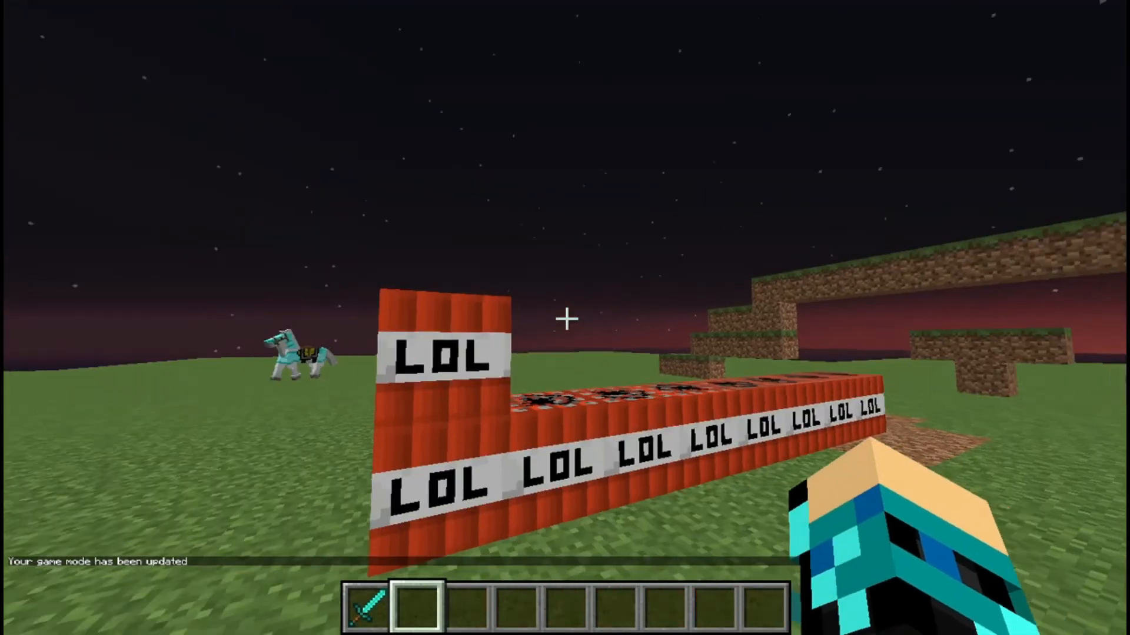
Step: Pick and place a TNT block, then walk toward the gold ore to view the custom textures
{"action": "middle_click", "coordinate": [565, 319]}
{"action": "right_click", "coordinate": [566, 318]}
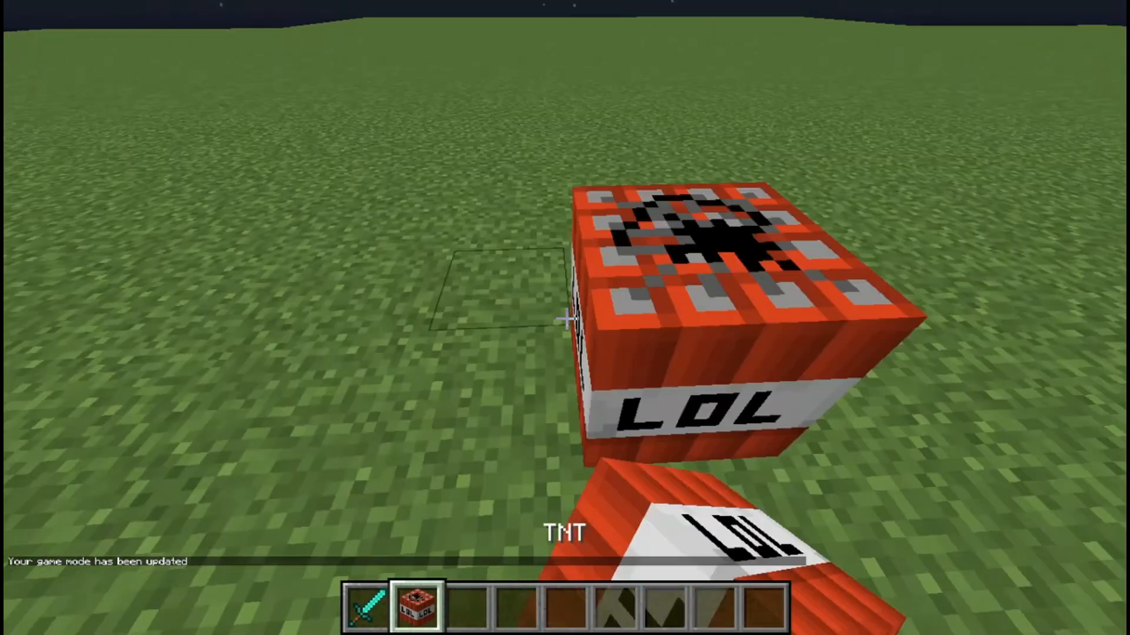
{"action": "scroll", "coordinate": [566, 319], "scroll_direction": "down", "scroll_amount": 1}
{"action": "key", "text": "w"}
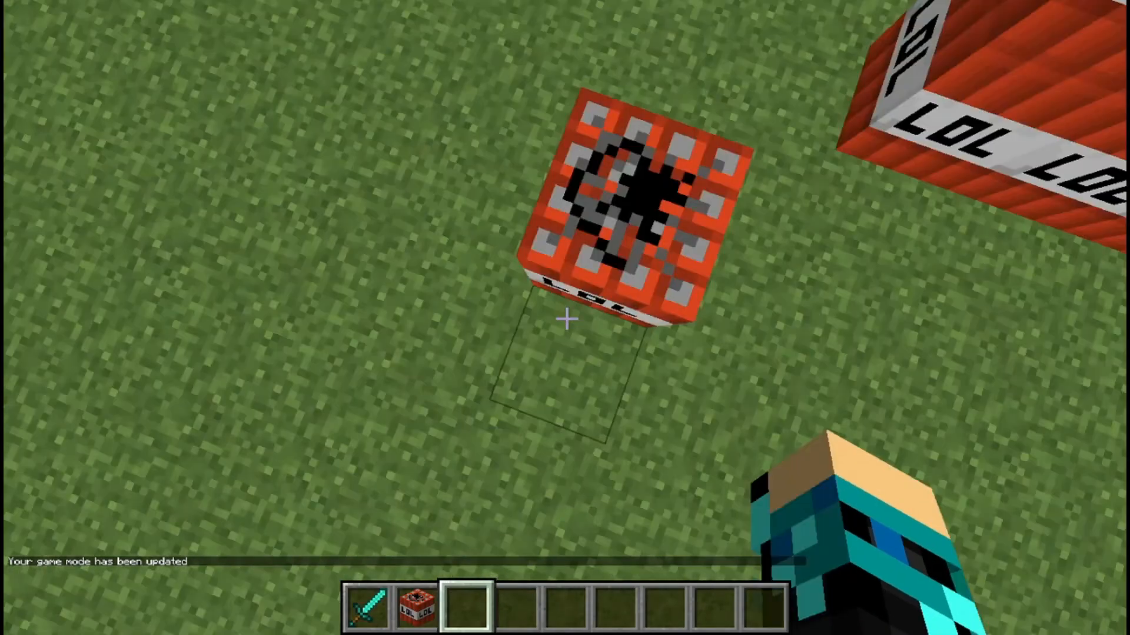
{"action": "key", "text": "w"}
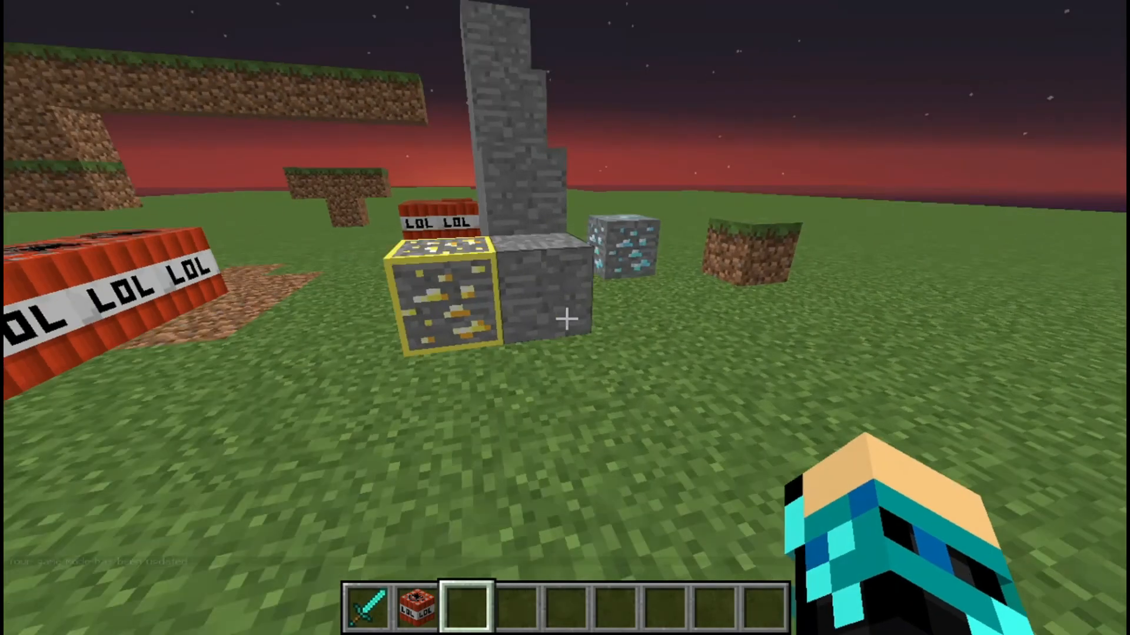
{"action": "key", "text": "w"}
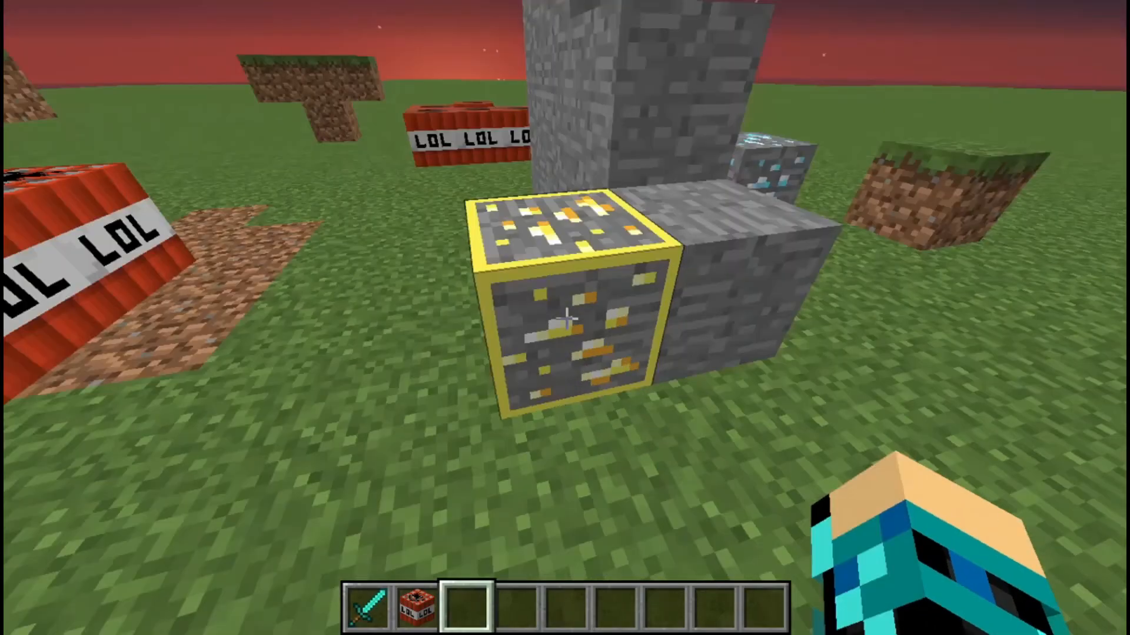
{"action": "key", "text": "s"}
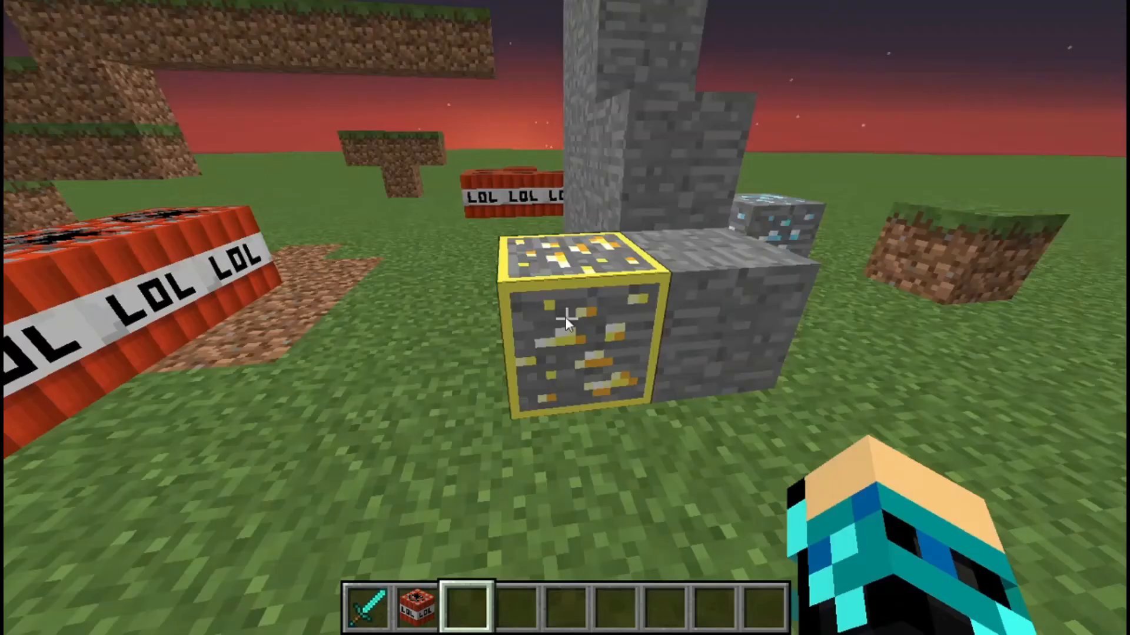
Step: Take the custom pickaxe from the Tools tab, view it in third person and drop it
{"action": "key", "text": "e"}
{"action": "left_click", "coordinate": [410, 443], "text": "shift"}
{"action": "left_click", "coordinate": [380, 438], "text": "shift"}
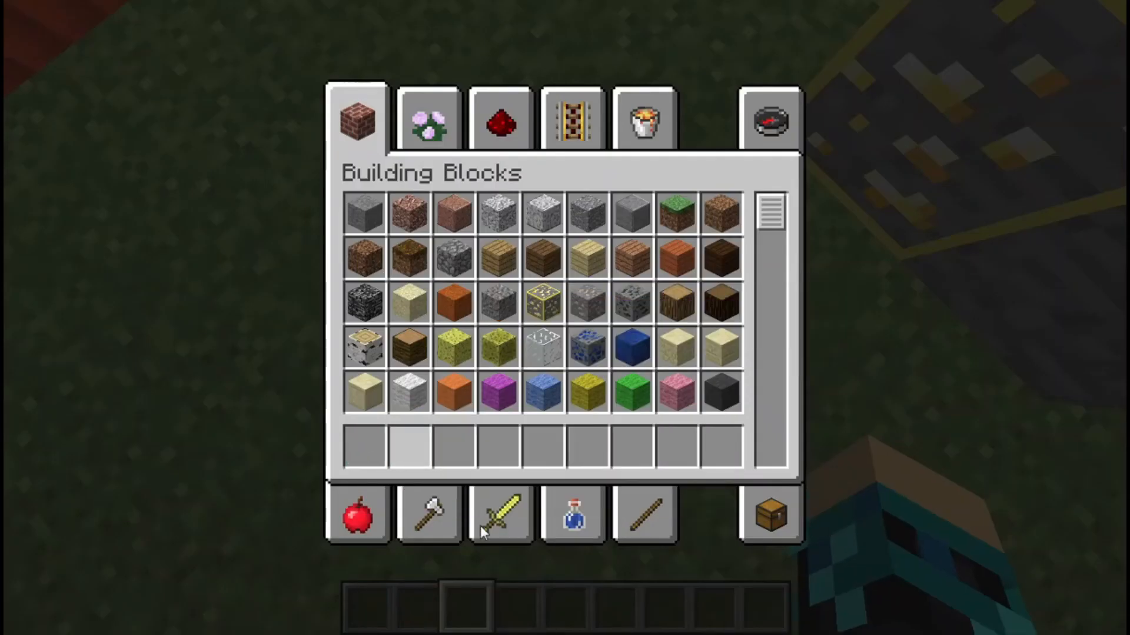
{"action": "left_click", "coordinate": [446, 530]}
{"action": "left_click", "coordinate": [410, 303], "text": "shift"}
{"action": "key", "text": "e"}
{"action": "key", "text": "1"}
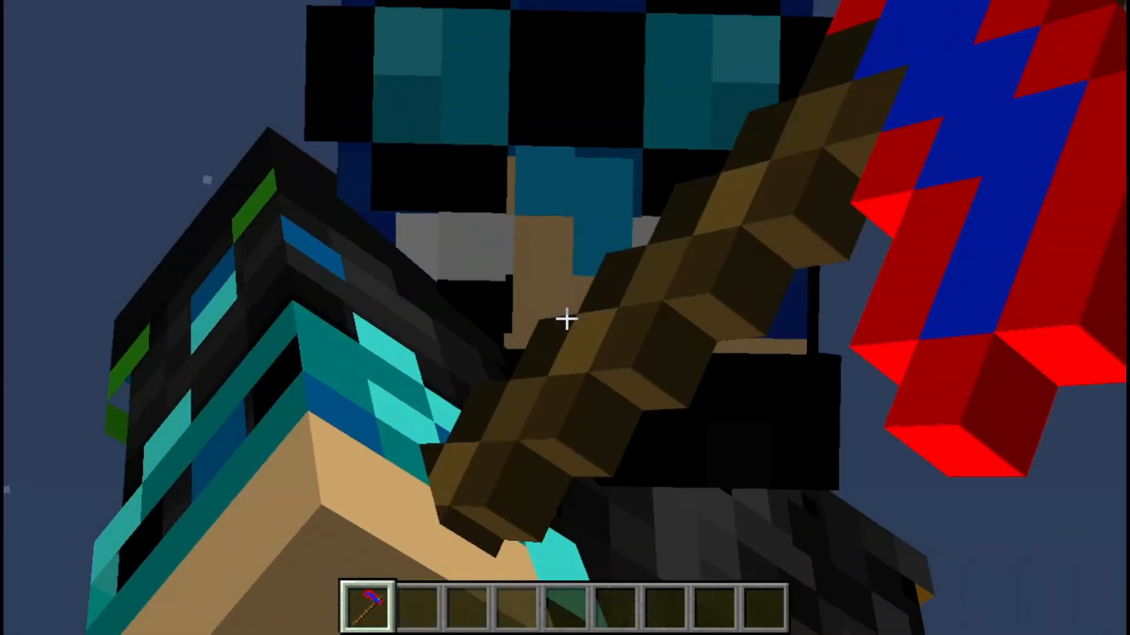
{"action": "key", "text": "F5"}
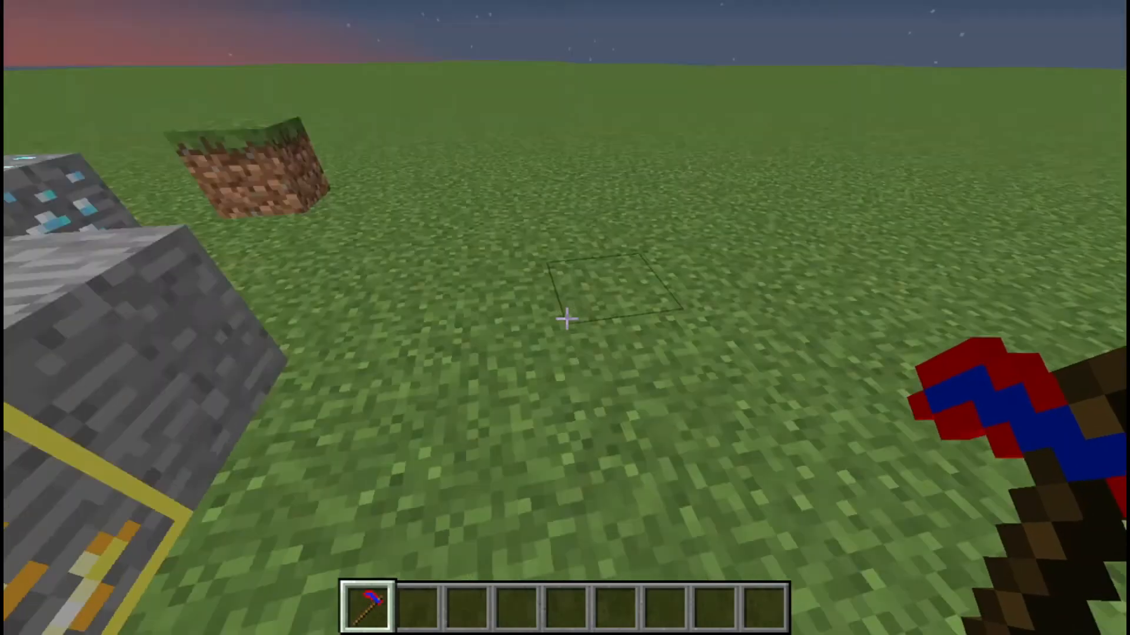
{"action": "key", "text": "q"}
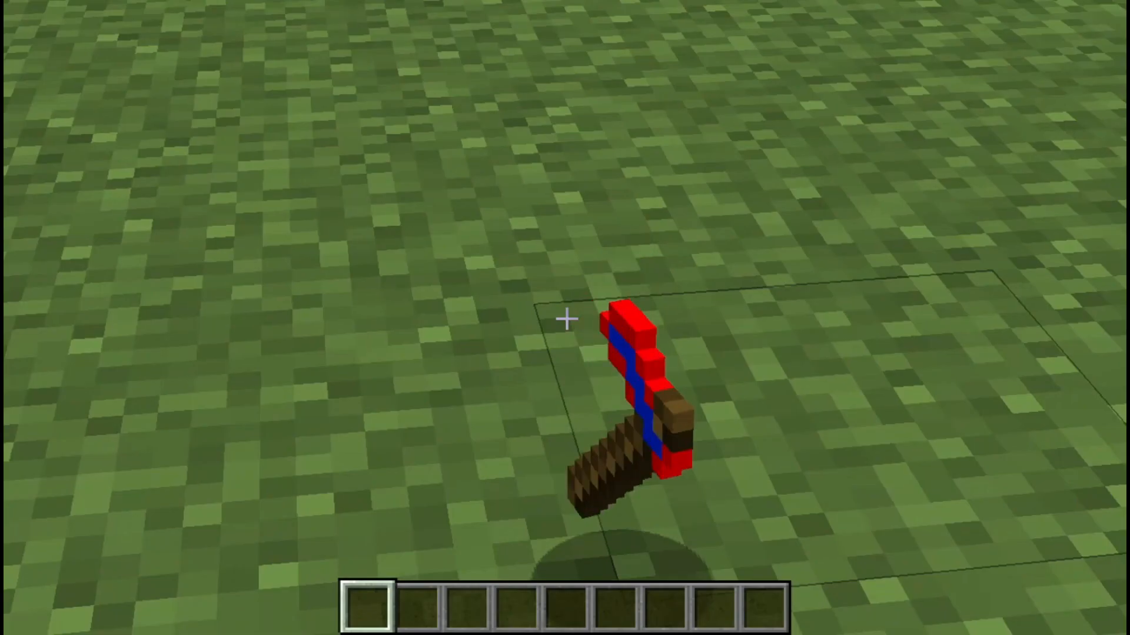
{"action": "key", "text": "e"}
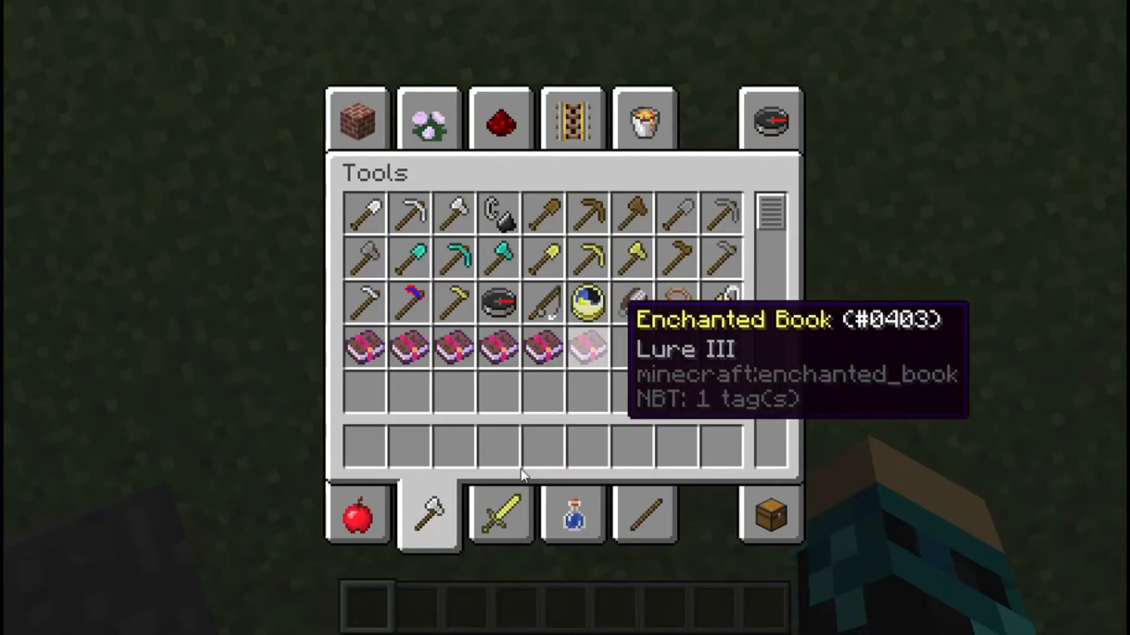
{"action": "left_click", "coordinate": [802, 106]}
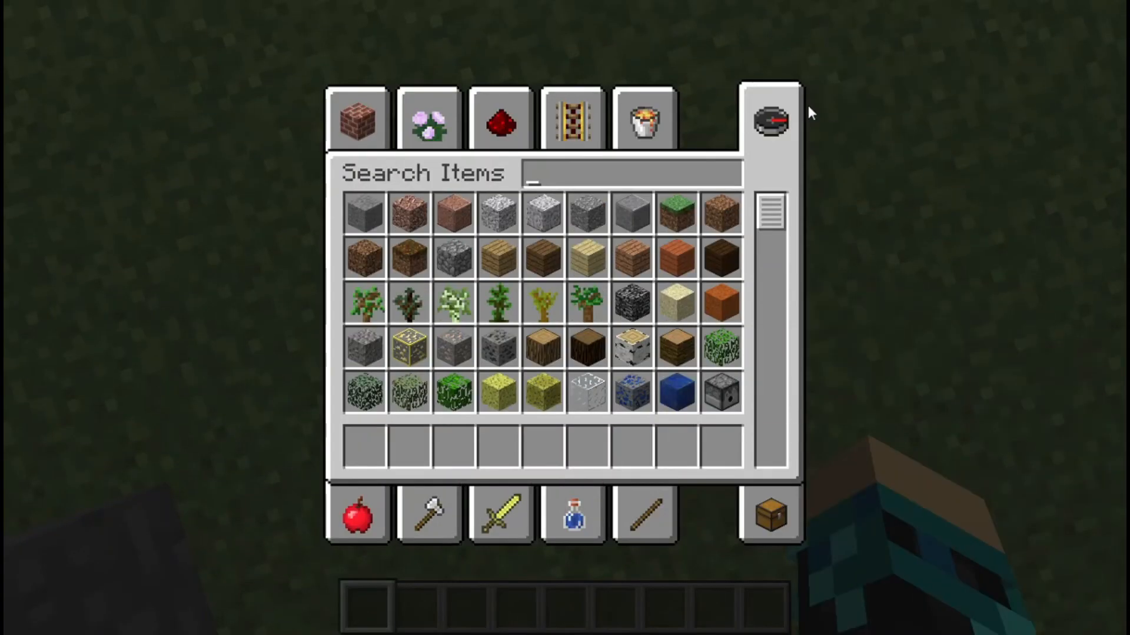
{"action": "key", "text": "Escape"}
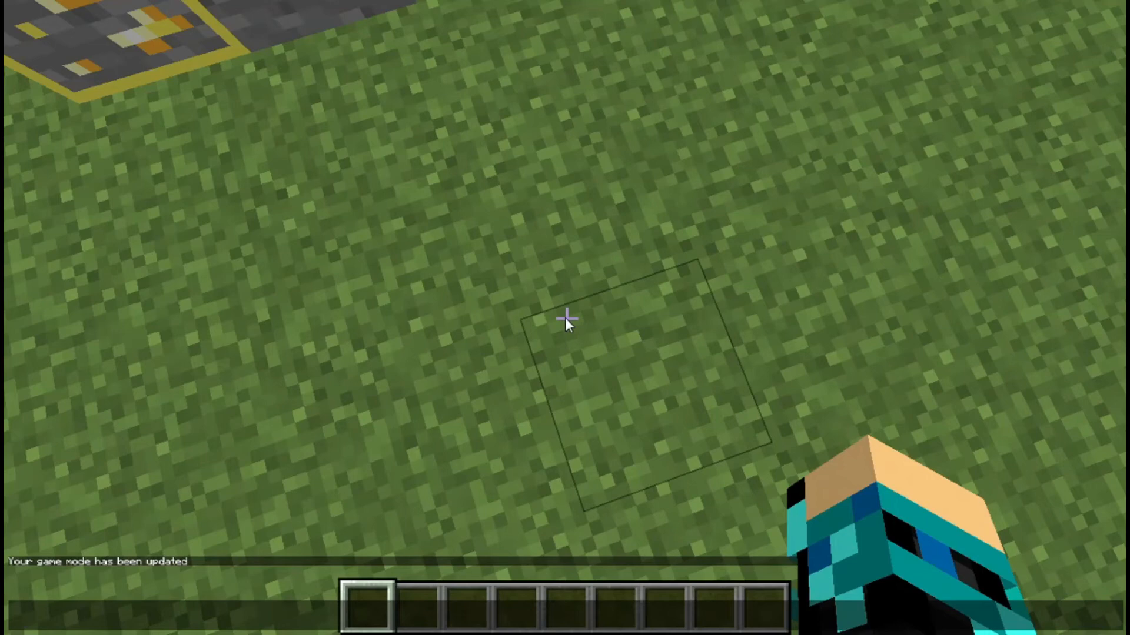
Step: In Resource Packs, deactivate my pack.zip and activate Mango's sweet pack v2.2 instead
{"action": "key", "text": "Escape"}
{"action": "key", "text": "Escape"}
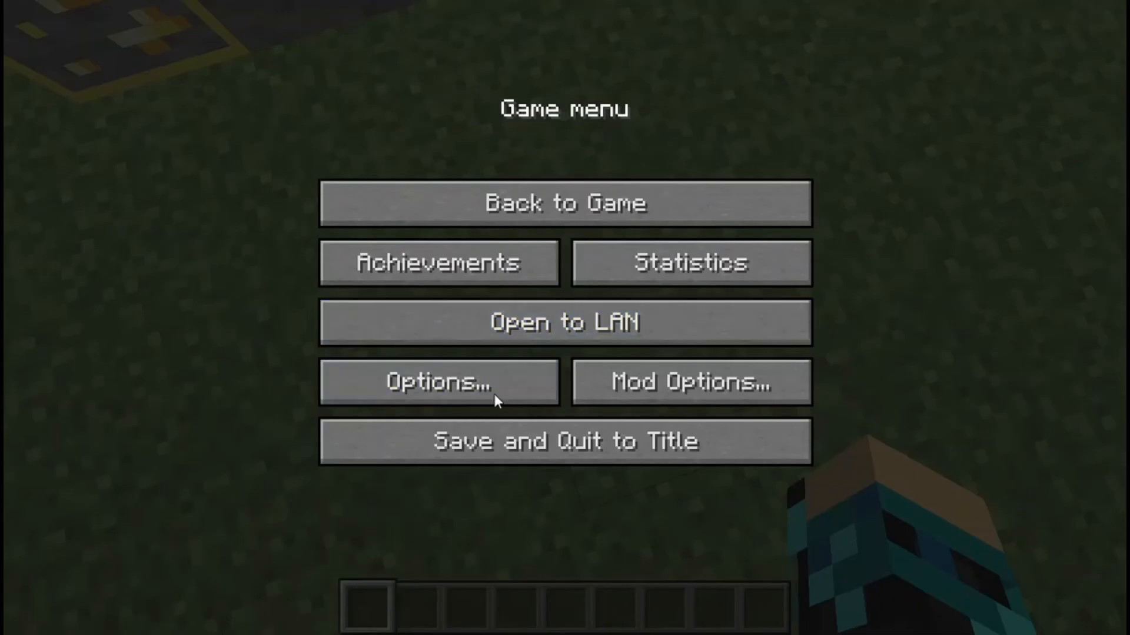
{"action": "left_click", "coordinate": [494, 391]}
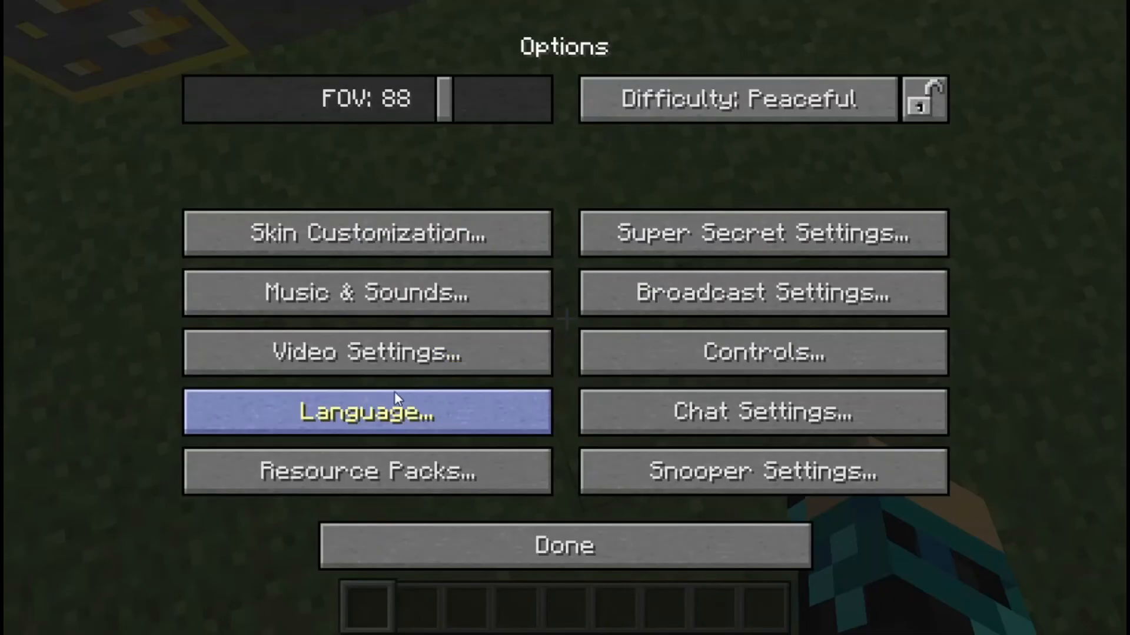
{"action": "left_click", "coordinate": [406, 468]}
{"action": "left_click", "coordinate": [612, 155]}
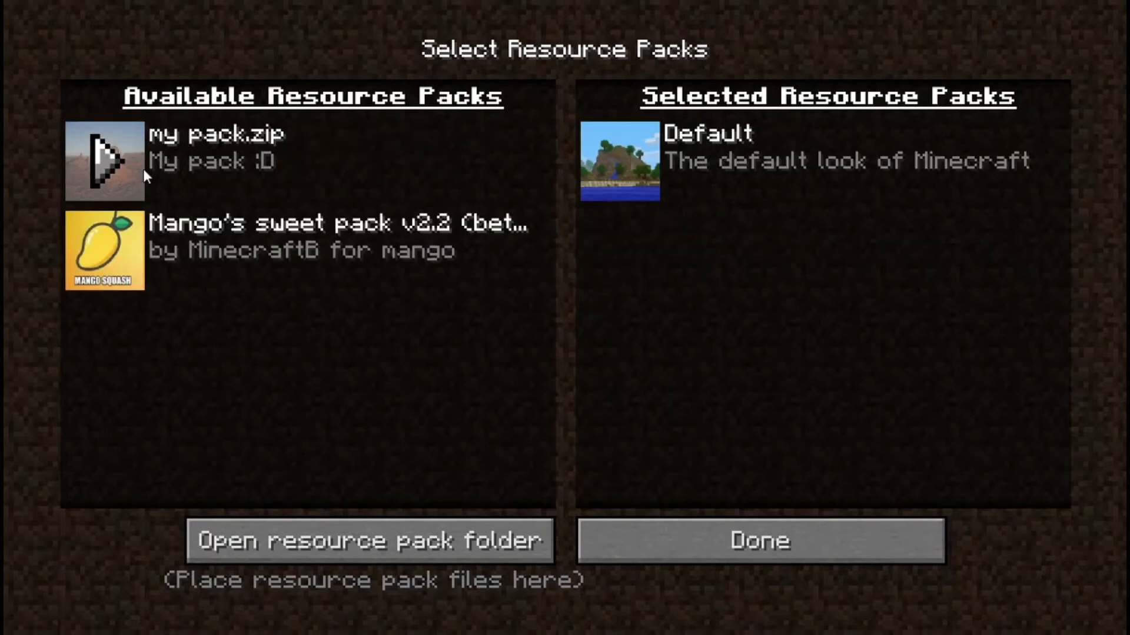
{"action": "left_click", "coordinate": [109, 253]}
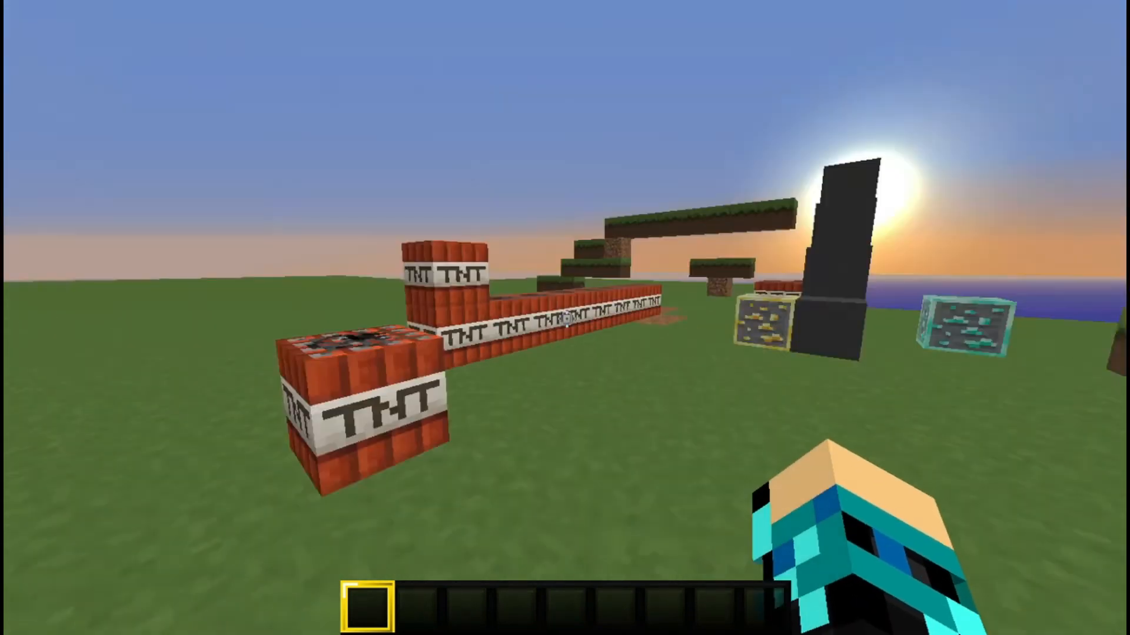
Step: Walk up to the gold ore, zoom in and pick it into the hotbar
{"action": "key", "text": "w"}
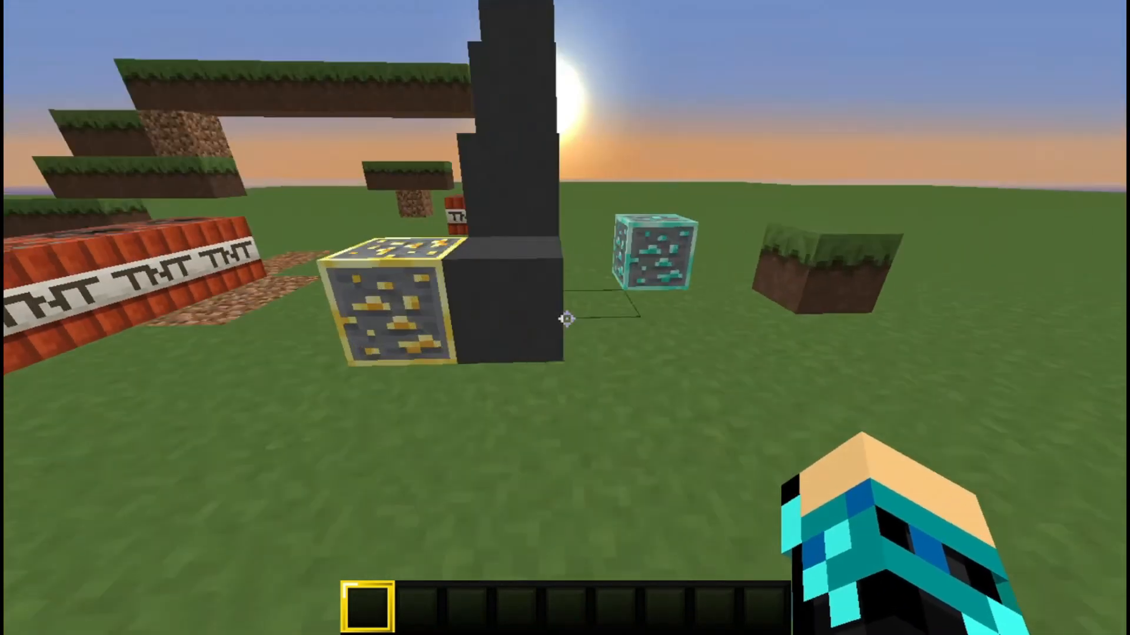
{"action": "key", "text": "c"}
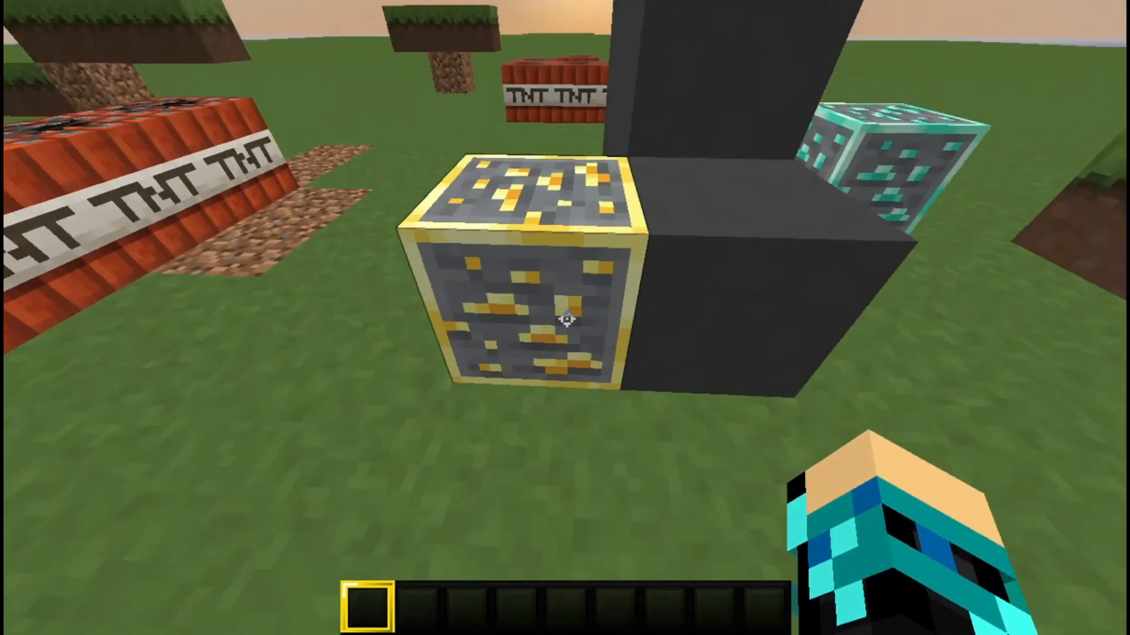
{"action": "middle_click", "coordinate": [567, 319]}
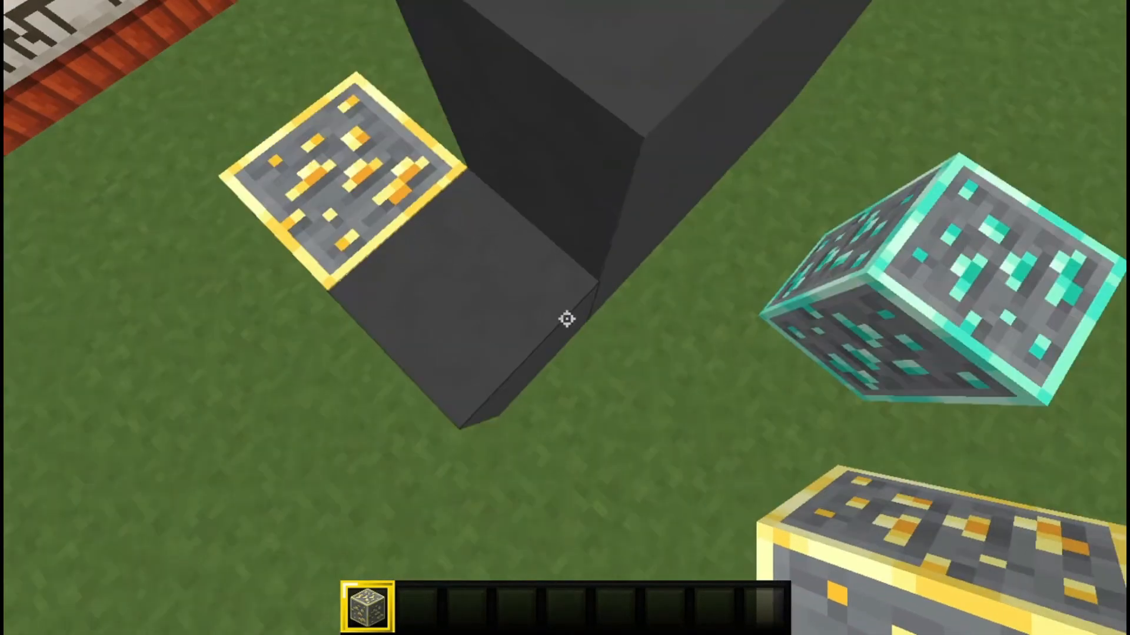
Step: Drop the gold ore from the inventory, place a block beside the dark pillar and zoom in on it
{"action": "key", "text": "e"}
{"action": "left_click", "coordinate": [377, 432]}
{"action": "left_click", "coordinate": [599, 337]}
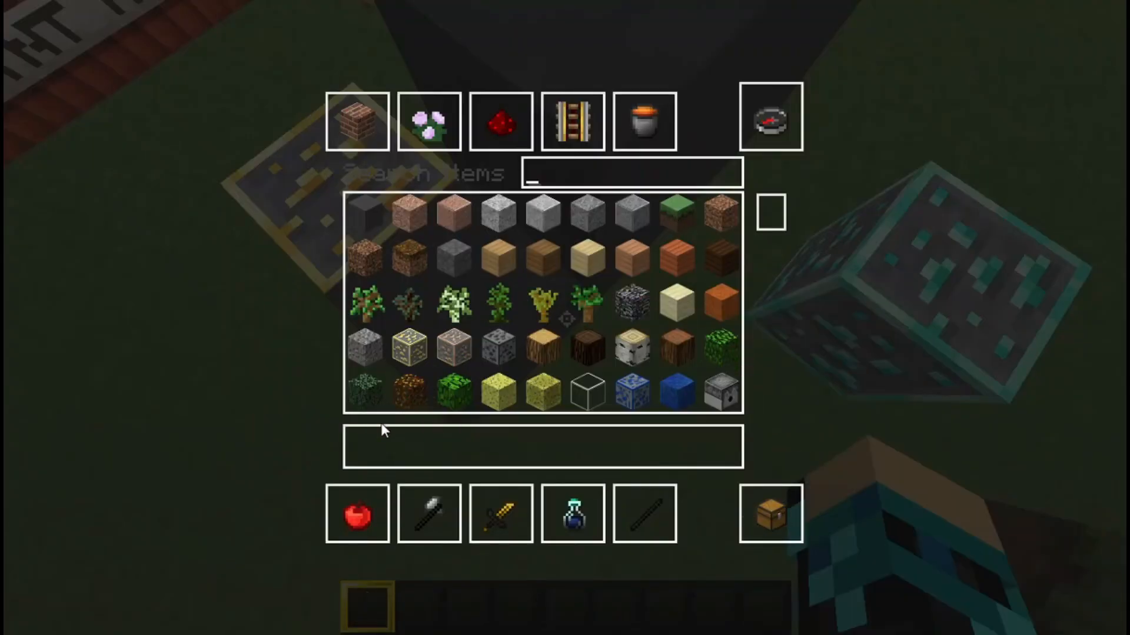
{"action": "key", "text": "e"}
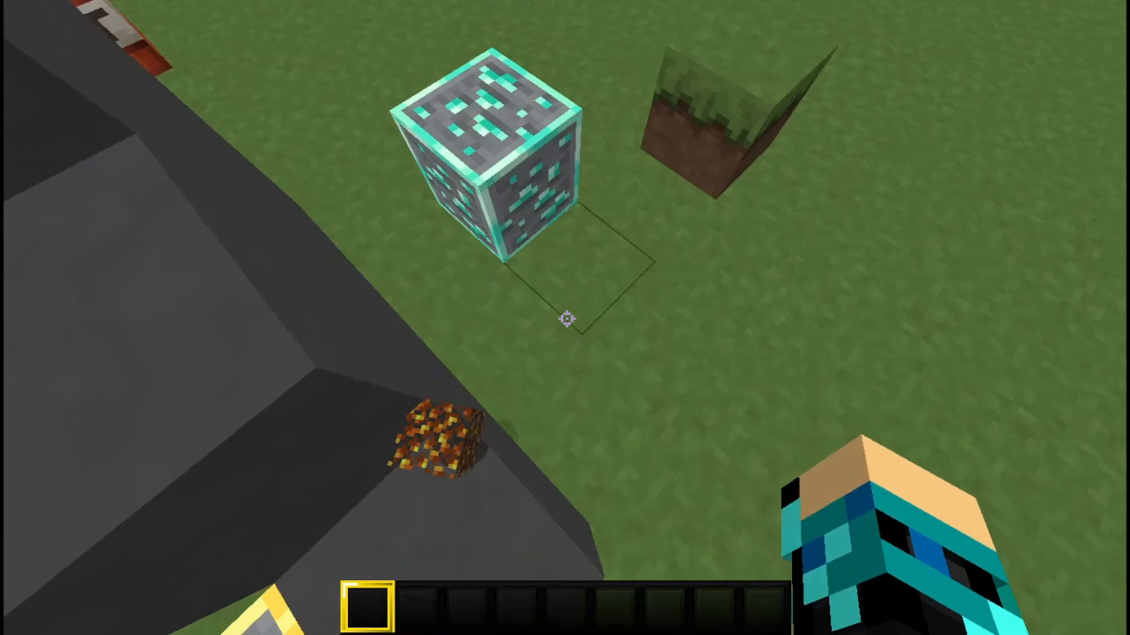
{"action": "right_click", "coordinate": [566, 319]}
{"action": "key", "text": "c"}
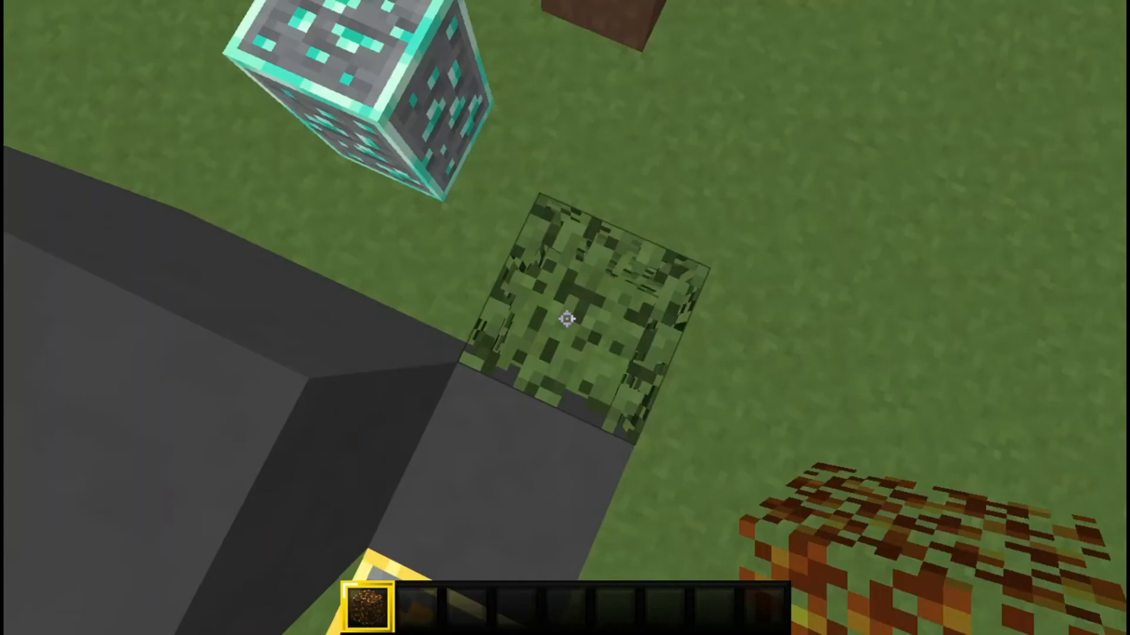
Step: Clear the hotbar item from the inventory and zoom on the TNT row
{"action": "key", "text": "e"}
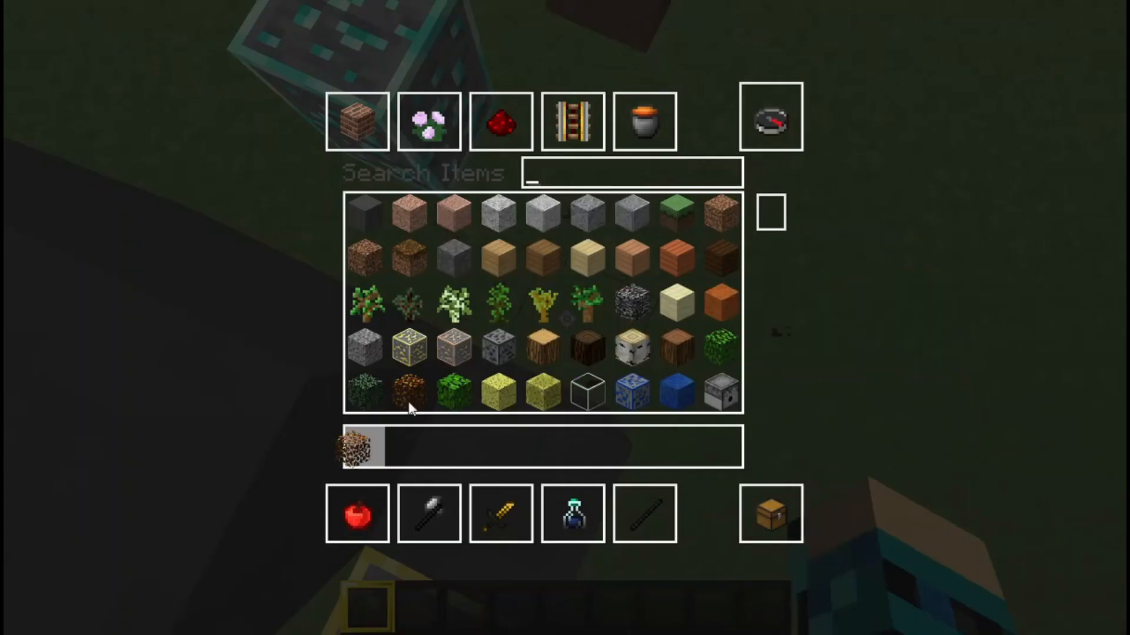
{"action": "left_click", "coordinate": [440, 366]}
{"action": "key", "text": "Escape"}
{"action": "key", "text": "c"}
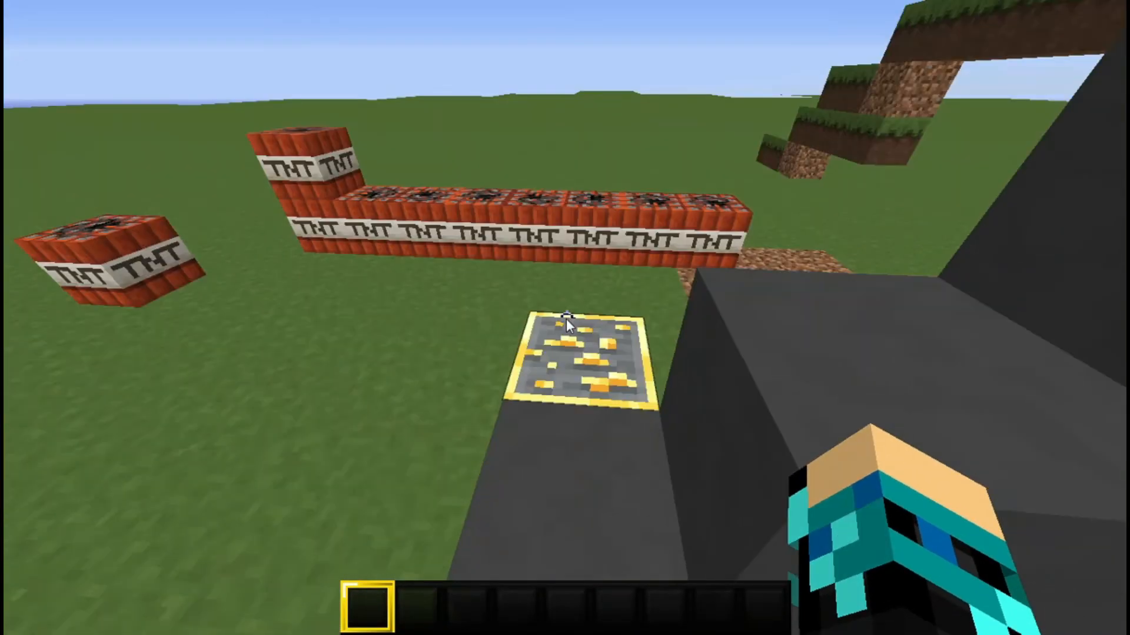
Step: Take the diamond sword from the Combat tab and view it in third person
{"action": "key", "text": "e"}
{"action": "left_click", "coordinate": [500, 515]}
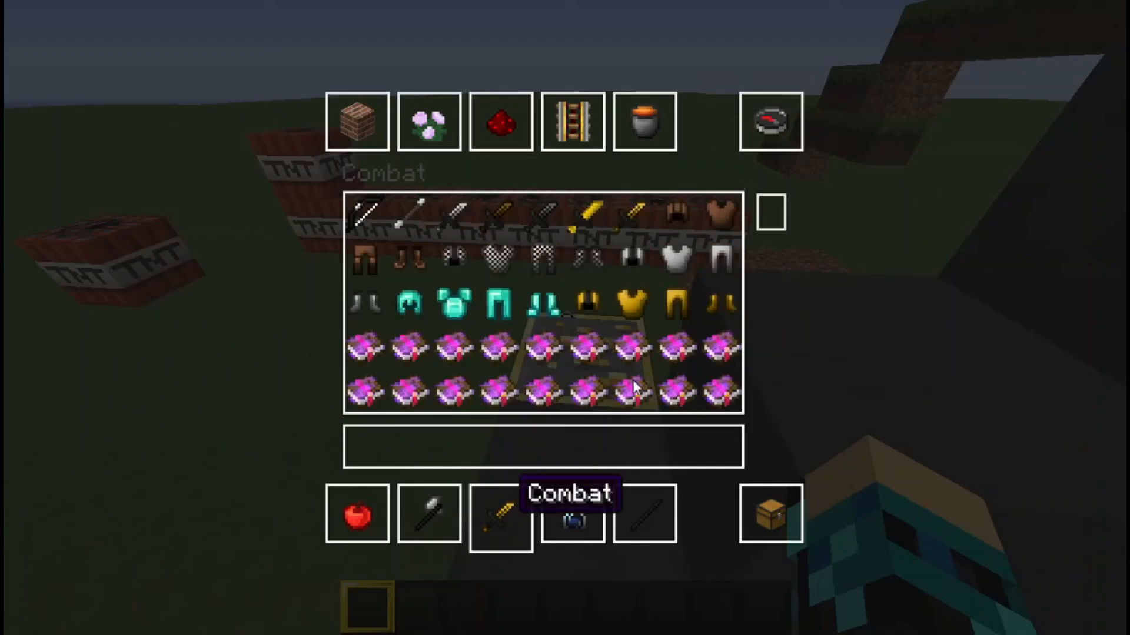
{"action": "left_click", "coordinate": [588, 213], "text": "shift"}
{"action": "key", "text": "e"}
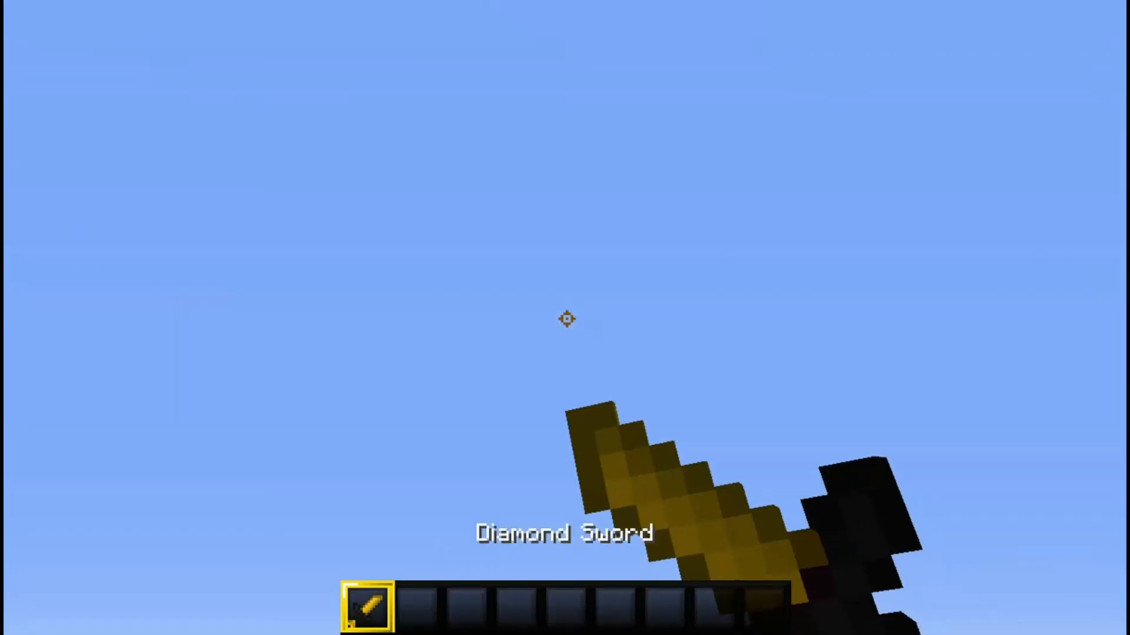
{"action": "key", "text": "F5"}
{"action": "key", "text": "F5"}
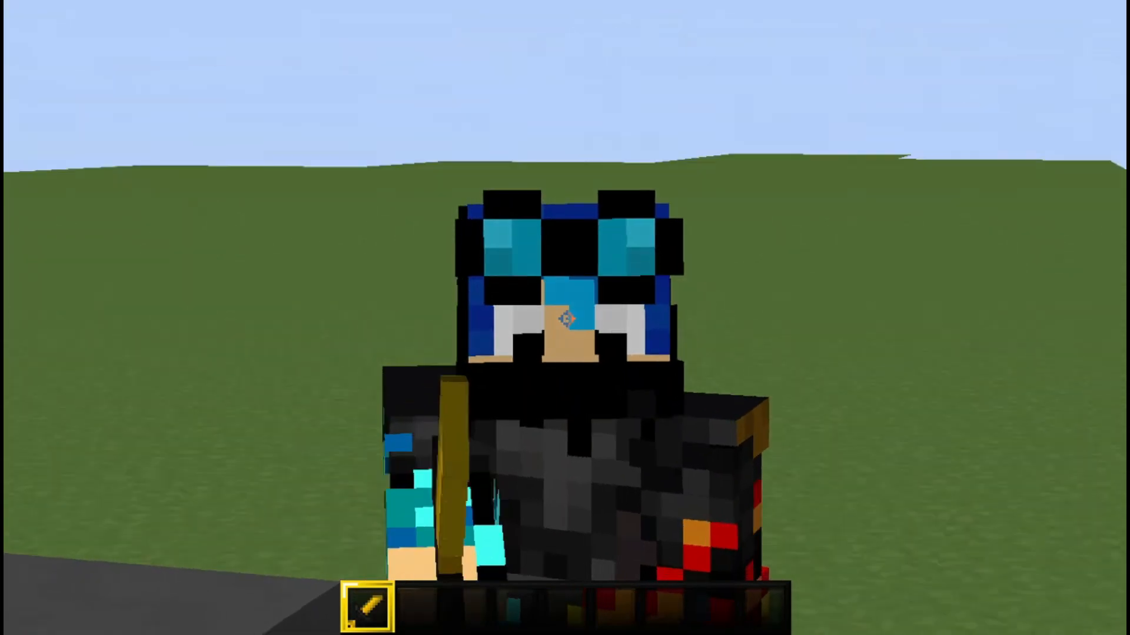
{"action": "key", "text": "F5"}
Step: Open the inventory and put the diamond helmet and diamond chestplate into the first two hotbar slots
{"action": "key", "text": "e"}
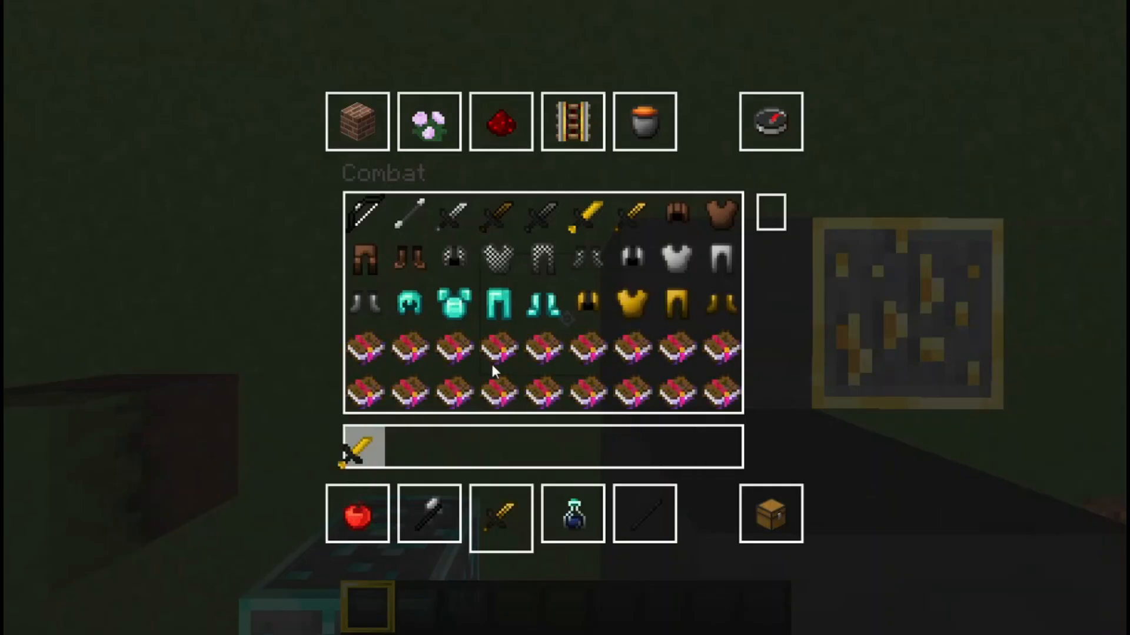
{"action": "left_click", "coordinate": [522, 350]}
{"action": "key", "text": "1"}
{"action": "key", "text": "2"}
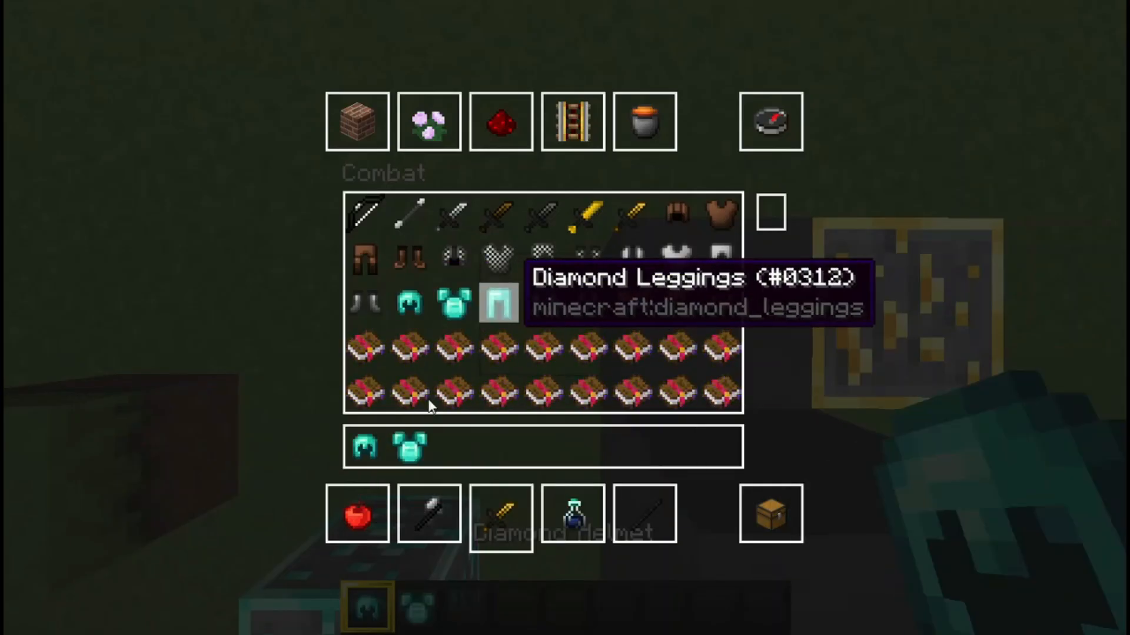
Step: Clear all items from the hotbar and close the inventory
{"action": "left_click", "coordinate": [411, 391]}
{"action": "left_click", "coordinate": [455, 446]}
{"action": "left_click", "coordinate": [461, 382]}
{"action": "left_click", "coordinate": [509, 440]}
{"action": "left_click", "coordinate": [501, 449], "text": "shift"}
{"action": "left_click", "coordinate": [459, 451], "text": "shift"}
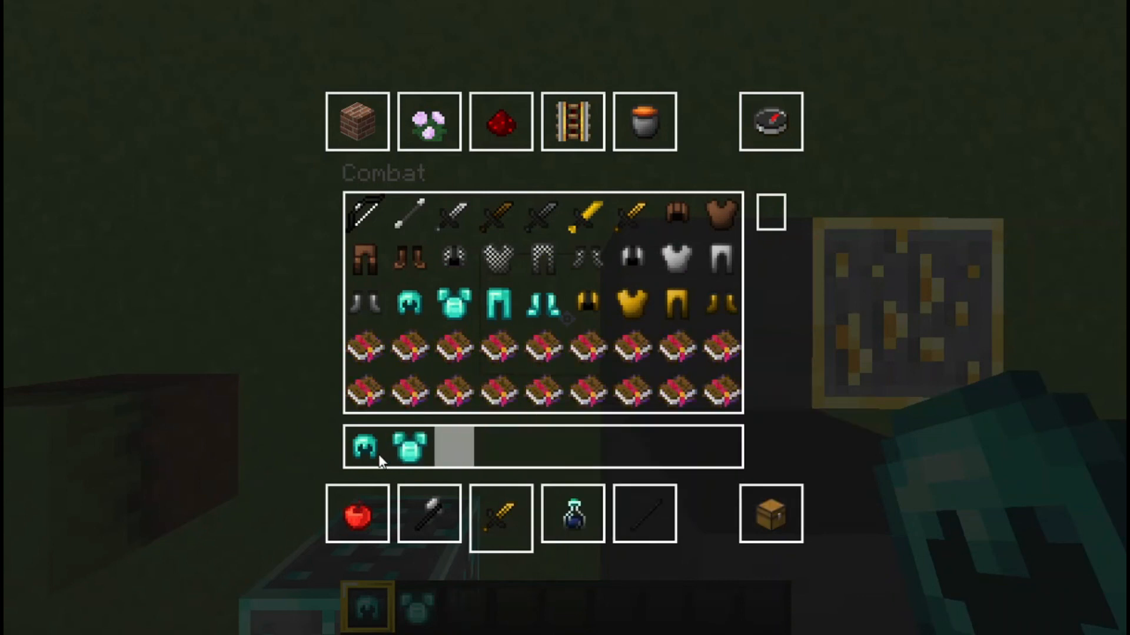
{"action": "left_click", "coordinate": [406, 452], "text": "shift"}
{"action": "left_click", "coordinate": [366, 457], "text": "shift"}
{"action": "key", "text": "e"}
Step: Switch to front-facing third-person view and zoom in on the player's skin
{"action": "key", "text": "w"}
{"action": "key", "text": "F5"}
{"action": "key", "text": "F5"}
{"action": "key", "text": "space"}
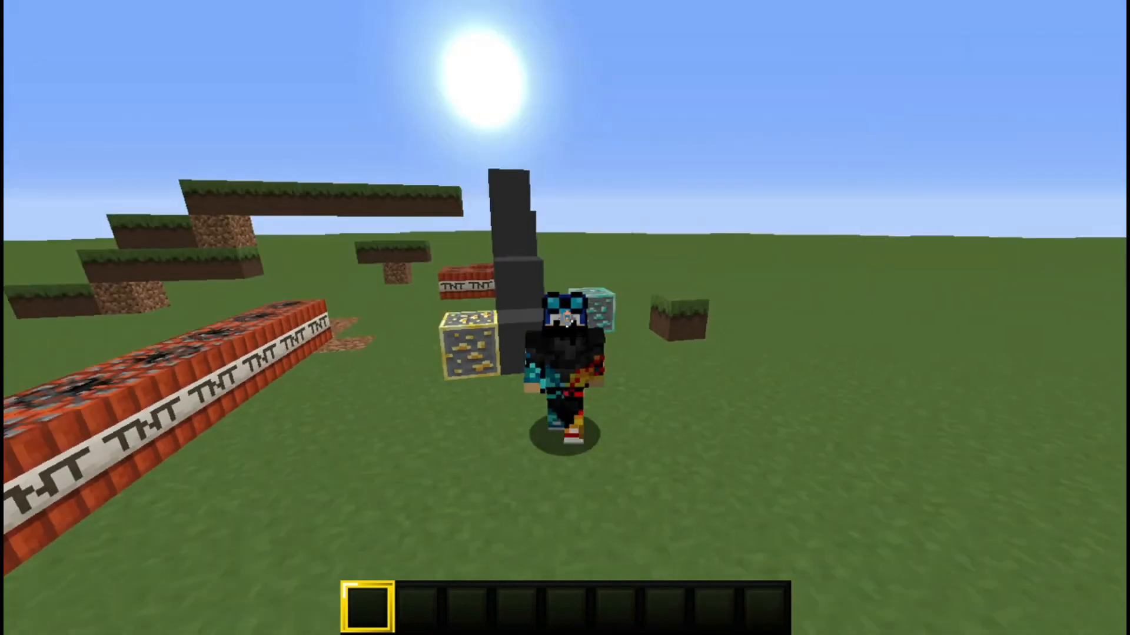
{"action": "key", "text": "c"}
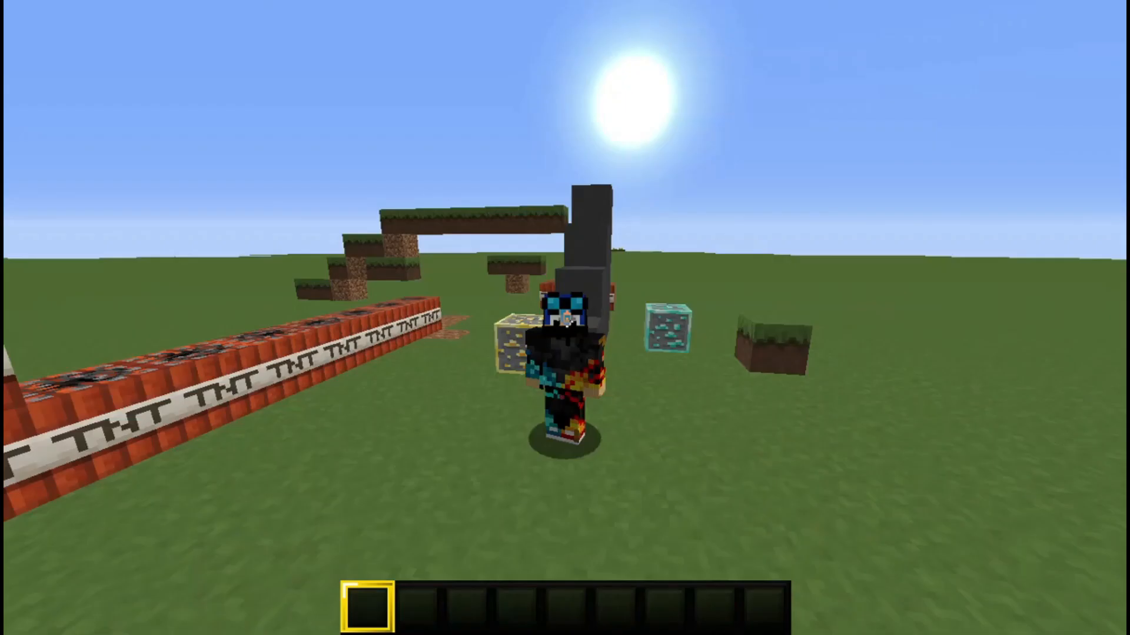
{"action": "key", "text": "c"}
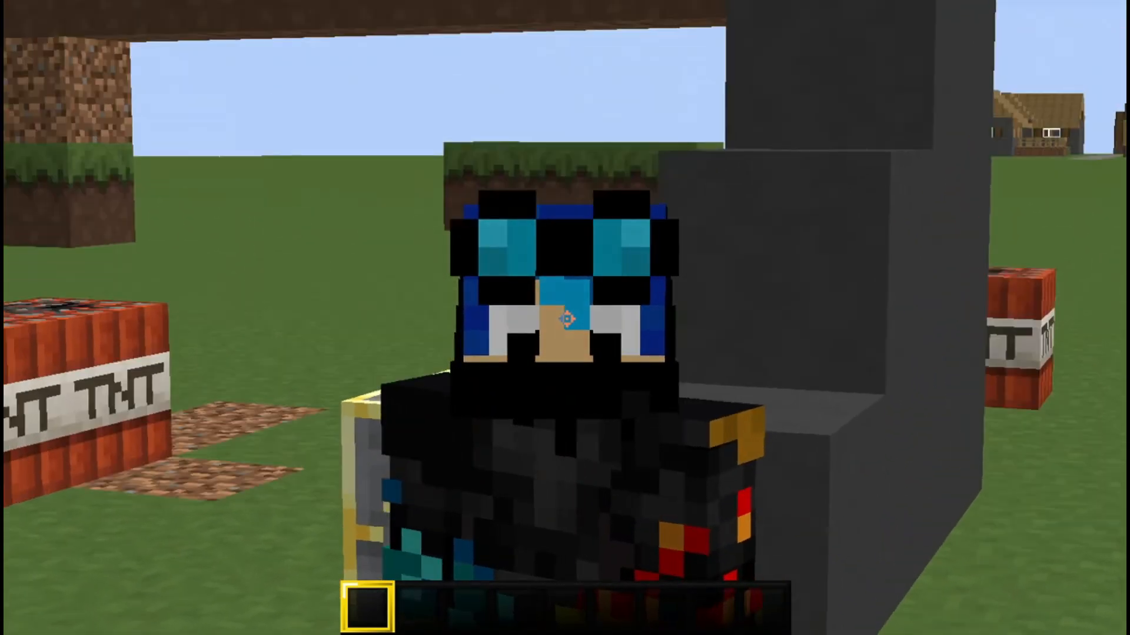
{"action": "left_click", "coordinate": [566, 319]}
{"action": "left_click", "coordinate": [567, 318]}
{"action": "left_click", "coordinate": [566, 319]}
{"action": "left_click", "coordinate": [567, 319]}
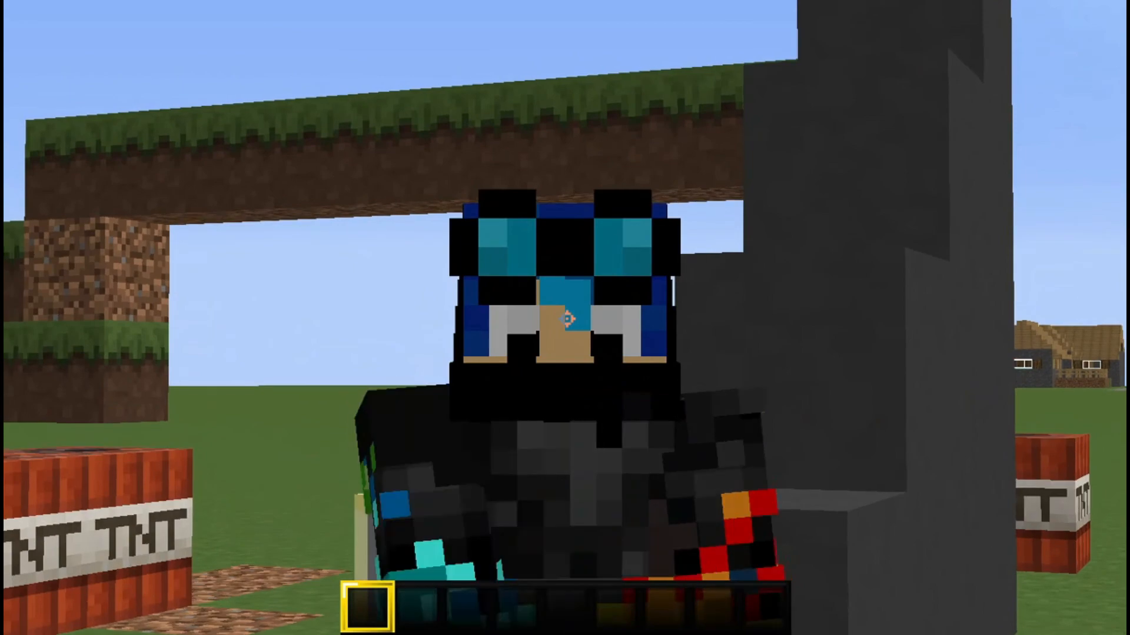
Step: Toggle the zoom on the player's skin repeatedly while stepping backward
{"action": "key", "text": "c"}
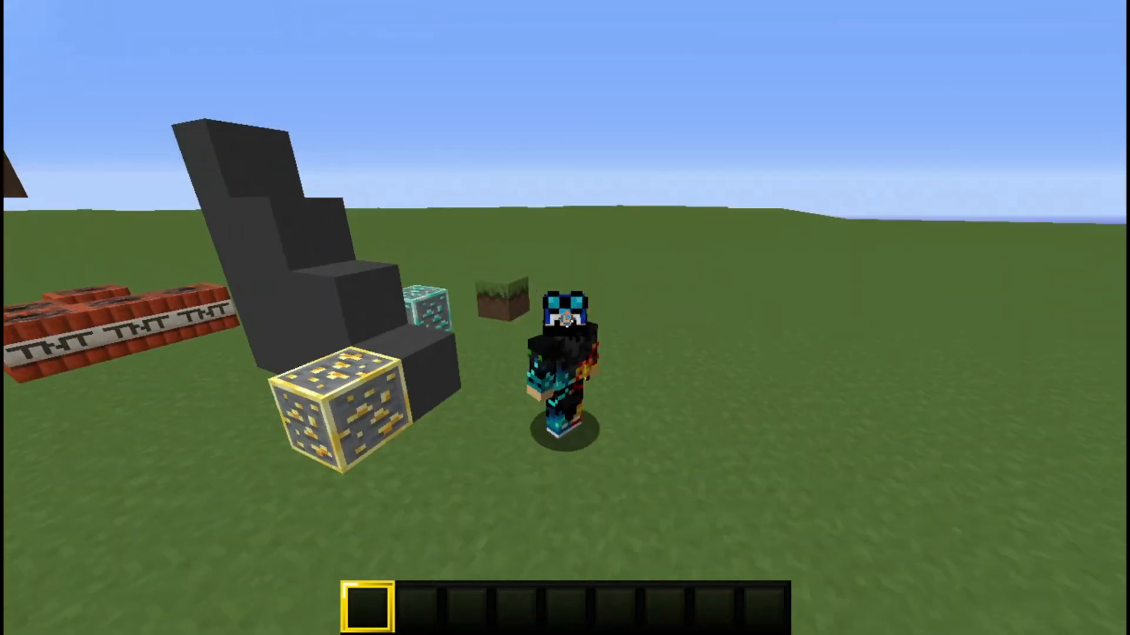
{"action": "key", "text": "c"}
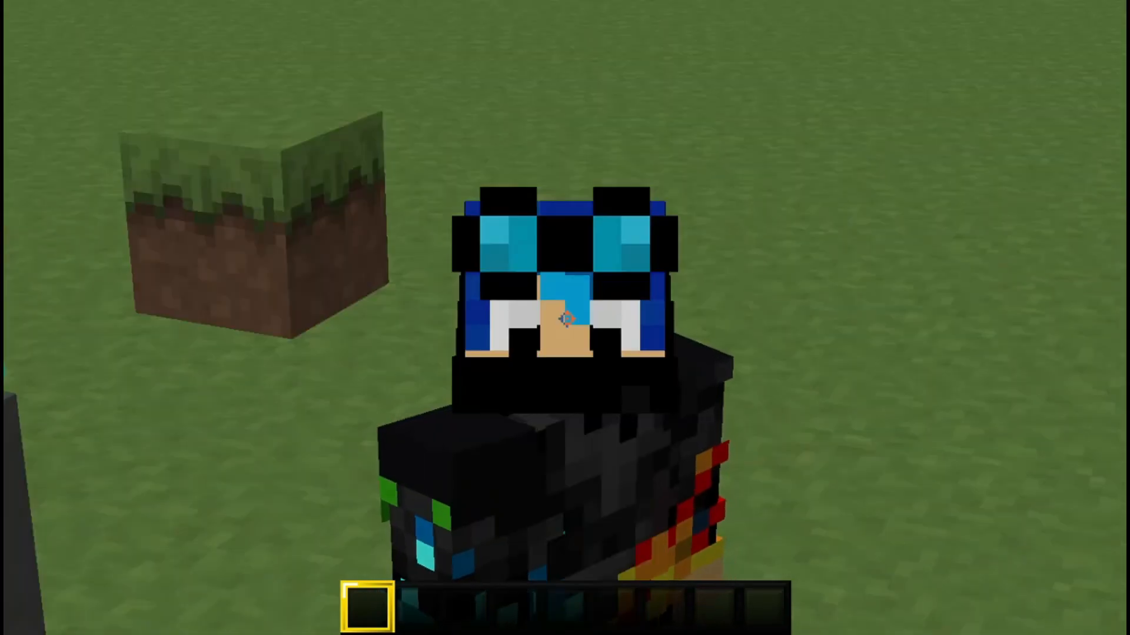
{"action": "key", "text": "c"}
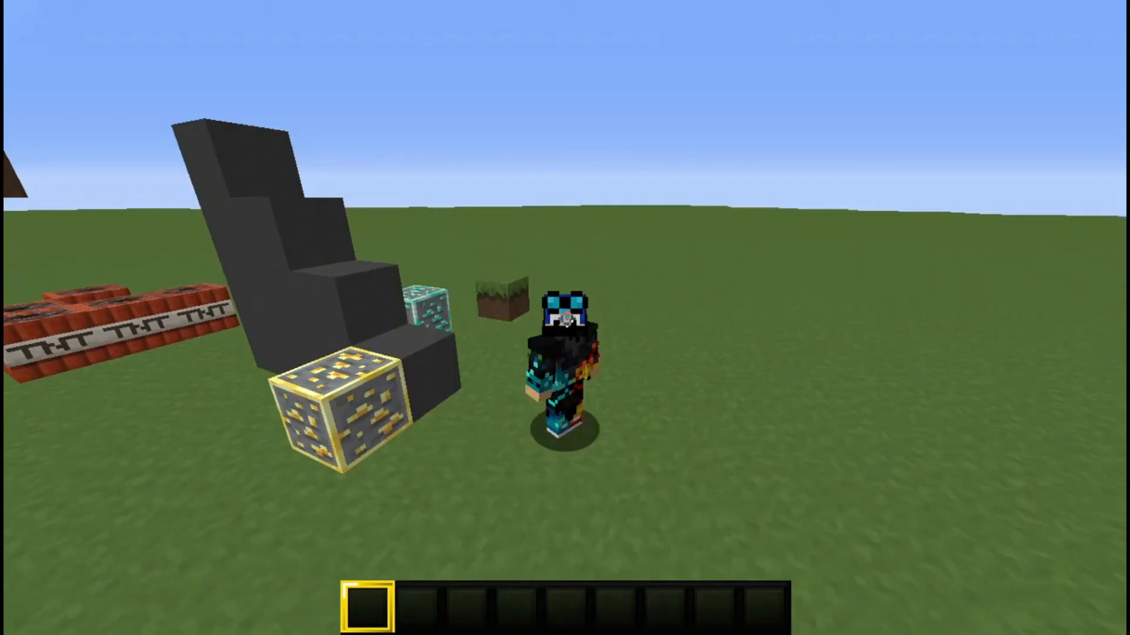
{"action": "key", "text": "s"}
{"action": "key", "text": "c"}
{"action": "left_click", "coordinate": [567, 319]}
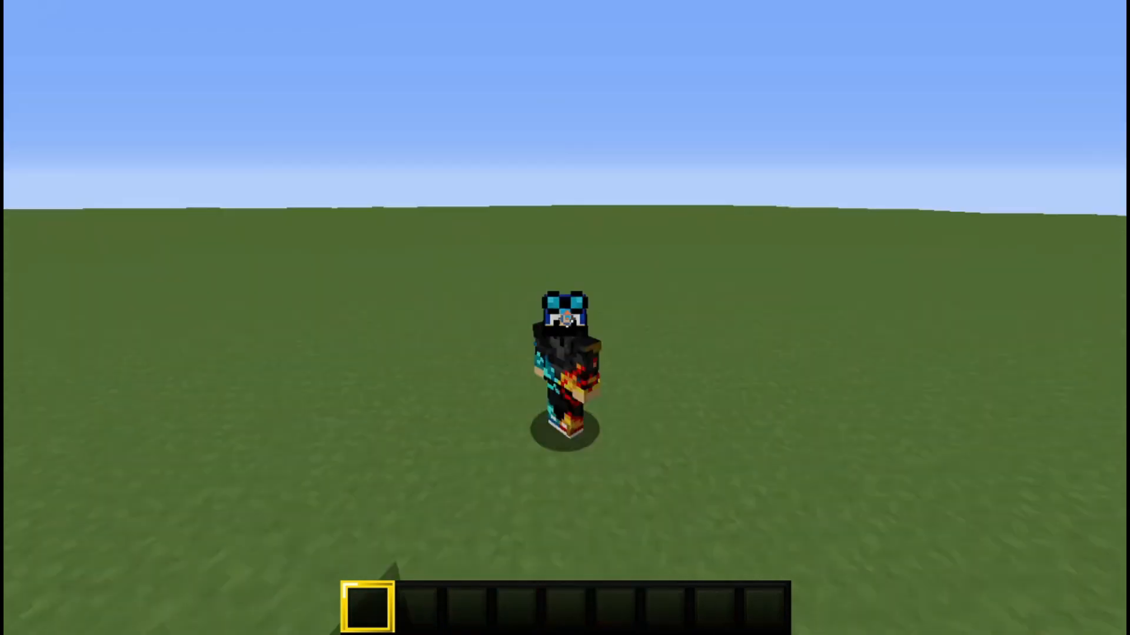
Step: Cycle the camera perspective and zoom in on the character in front of the TNT row
{"action": "key", "text": "F5"}
{"action": "key", "text": "F5"}
{"action": "key", "text": "F5"}
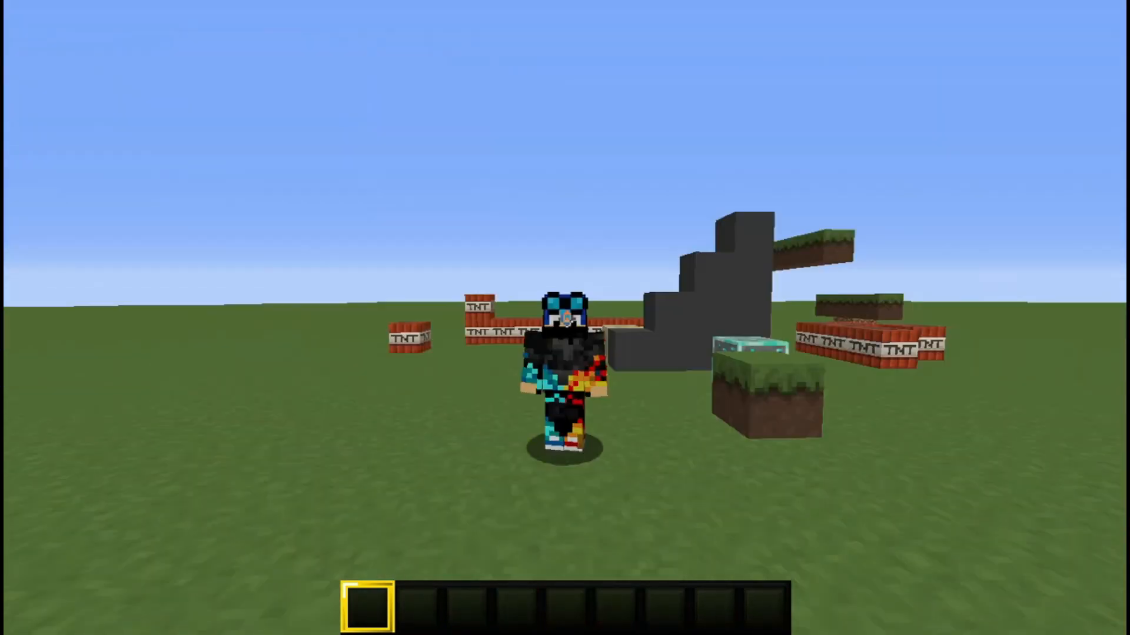
{"action": "key", "text": "c"}
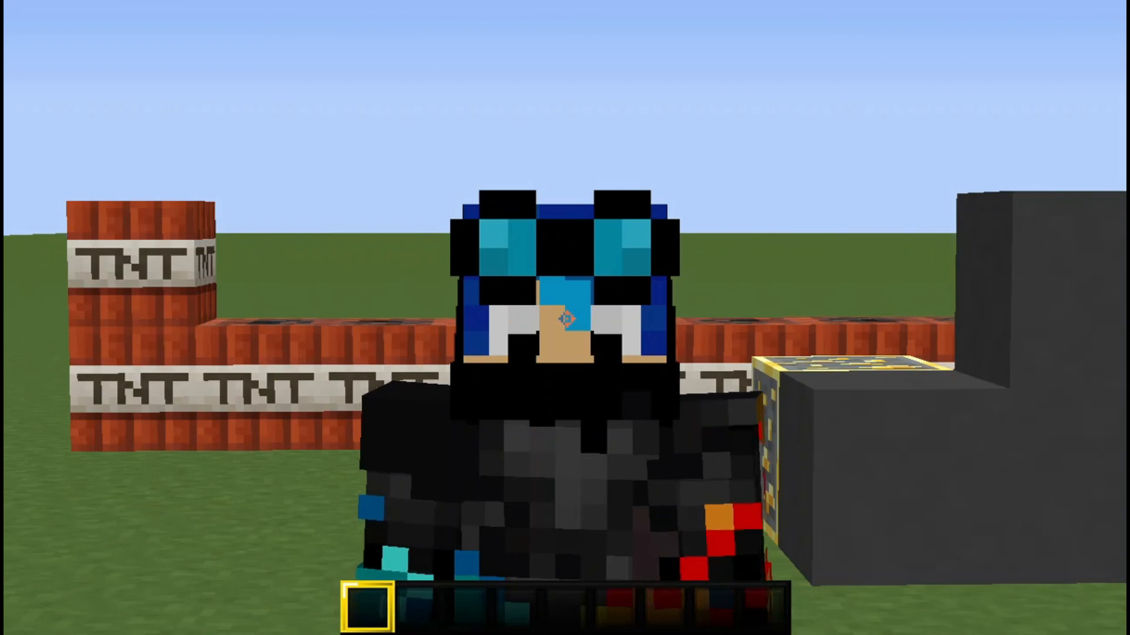